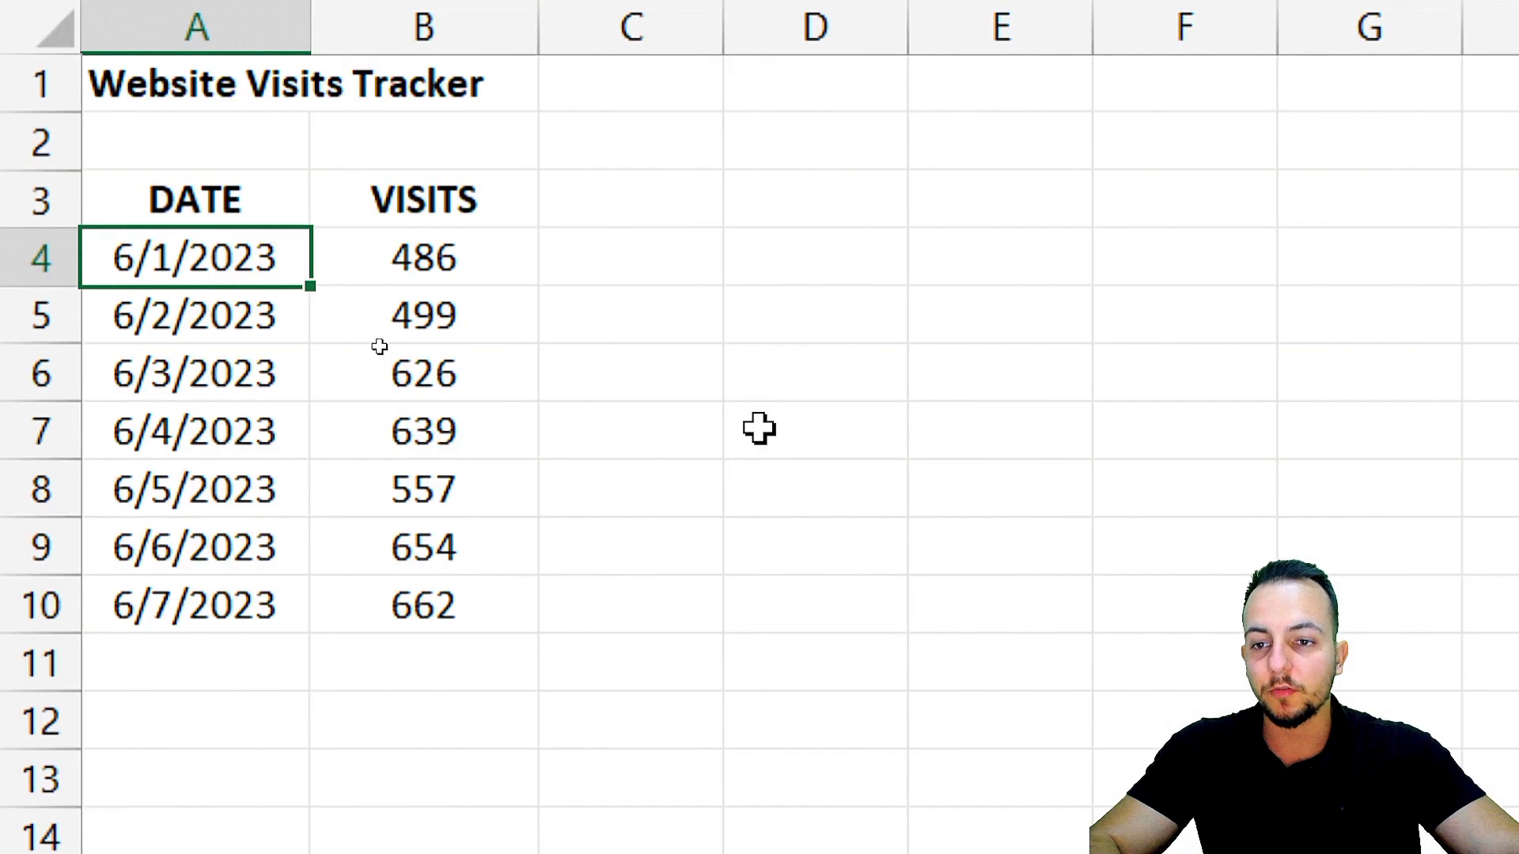
drag(222, 201, 170, 599)
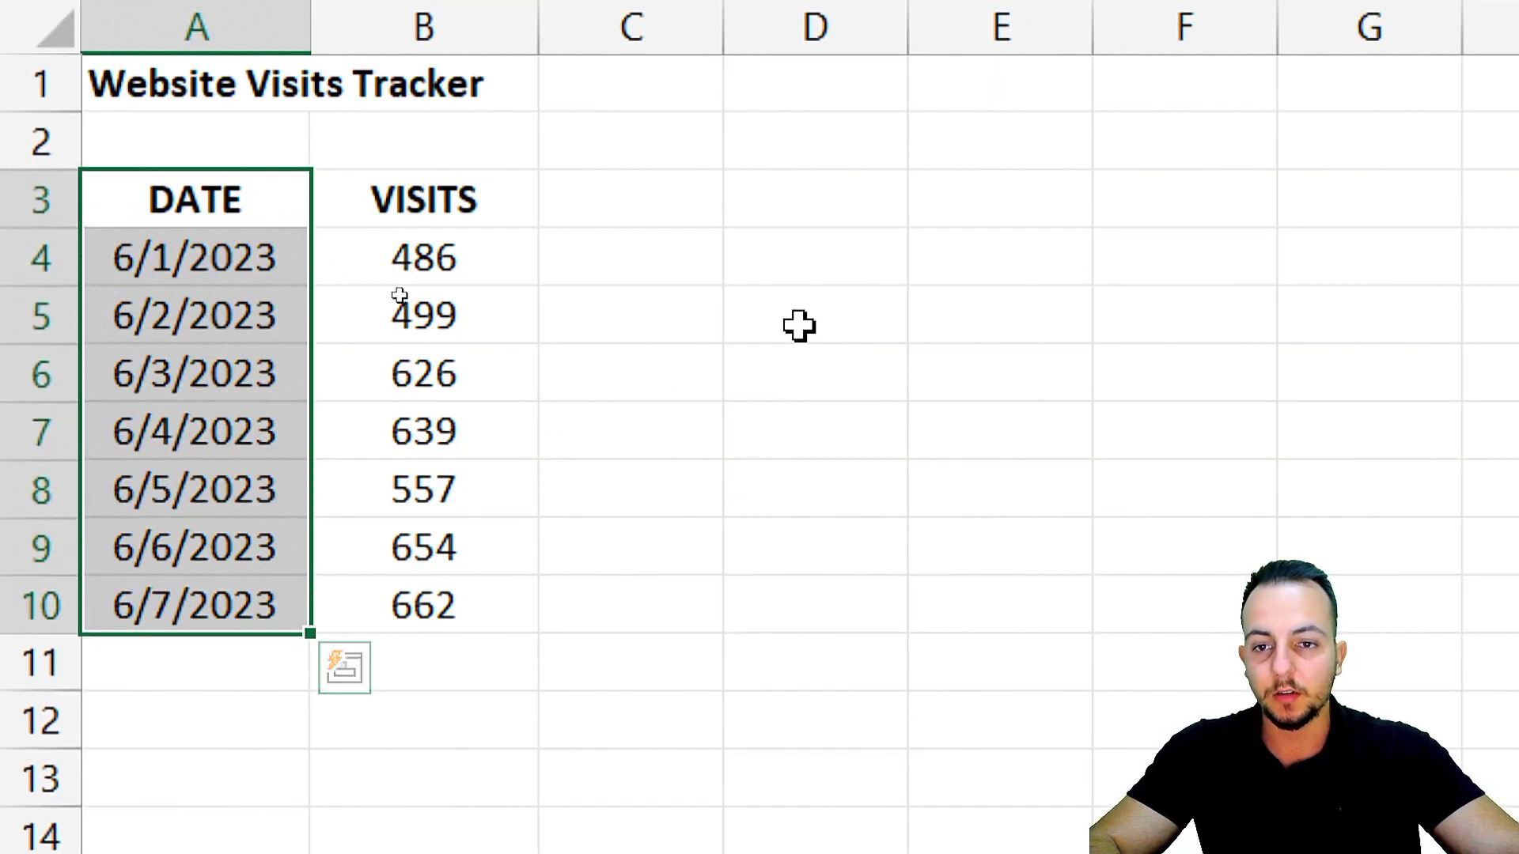
drag(236, 199, 457, 627)
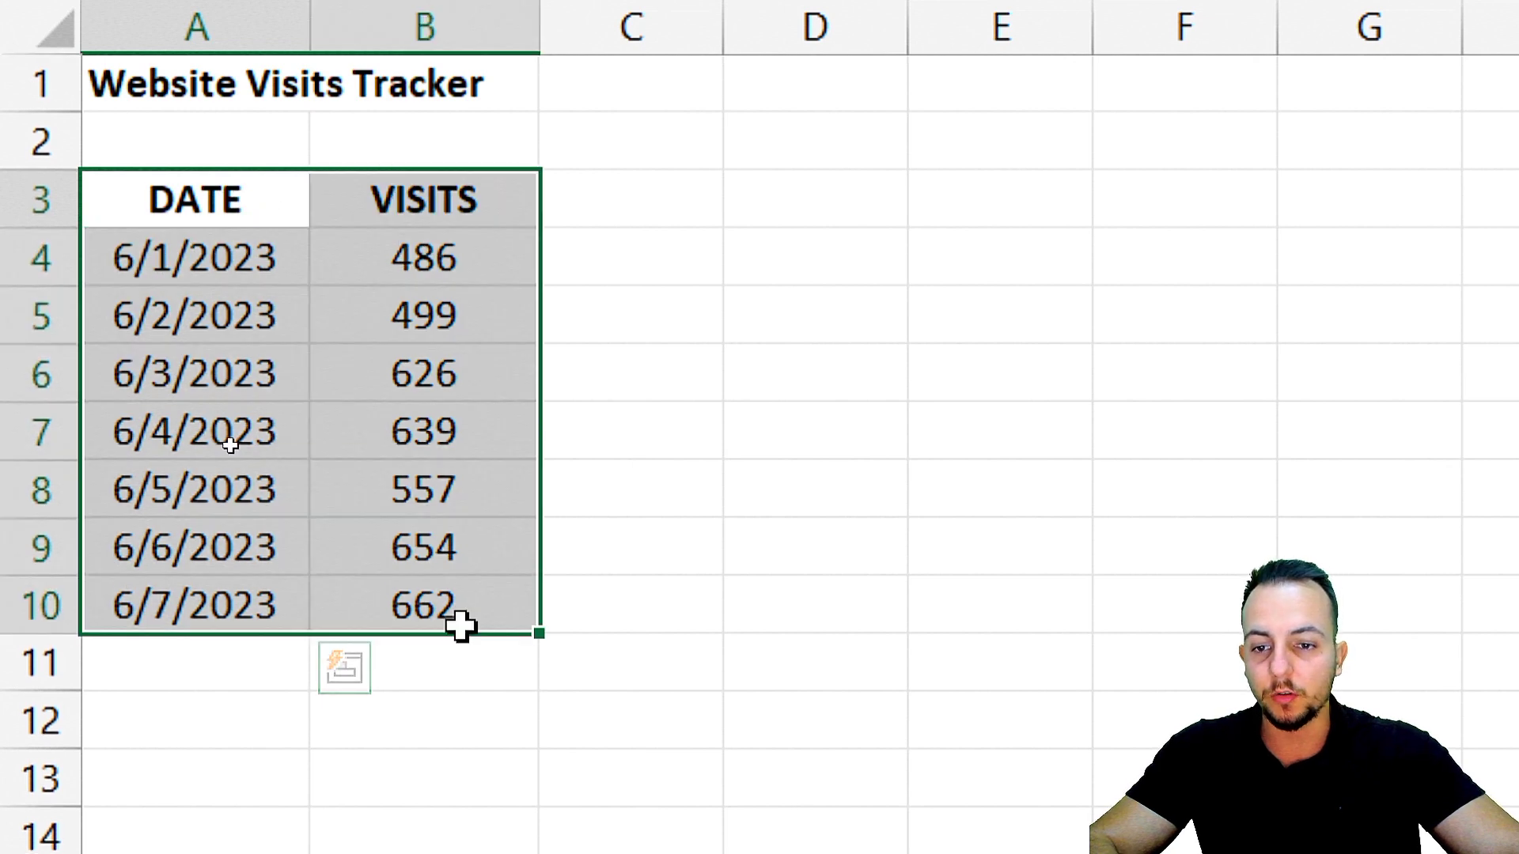
drag(231, 207, 461, 614)
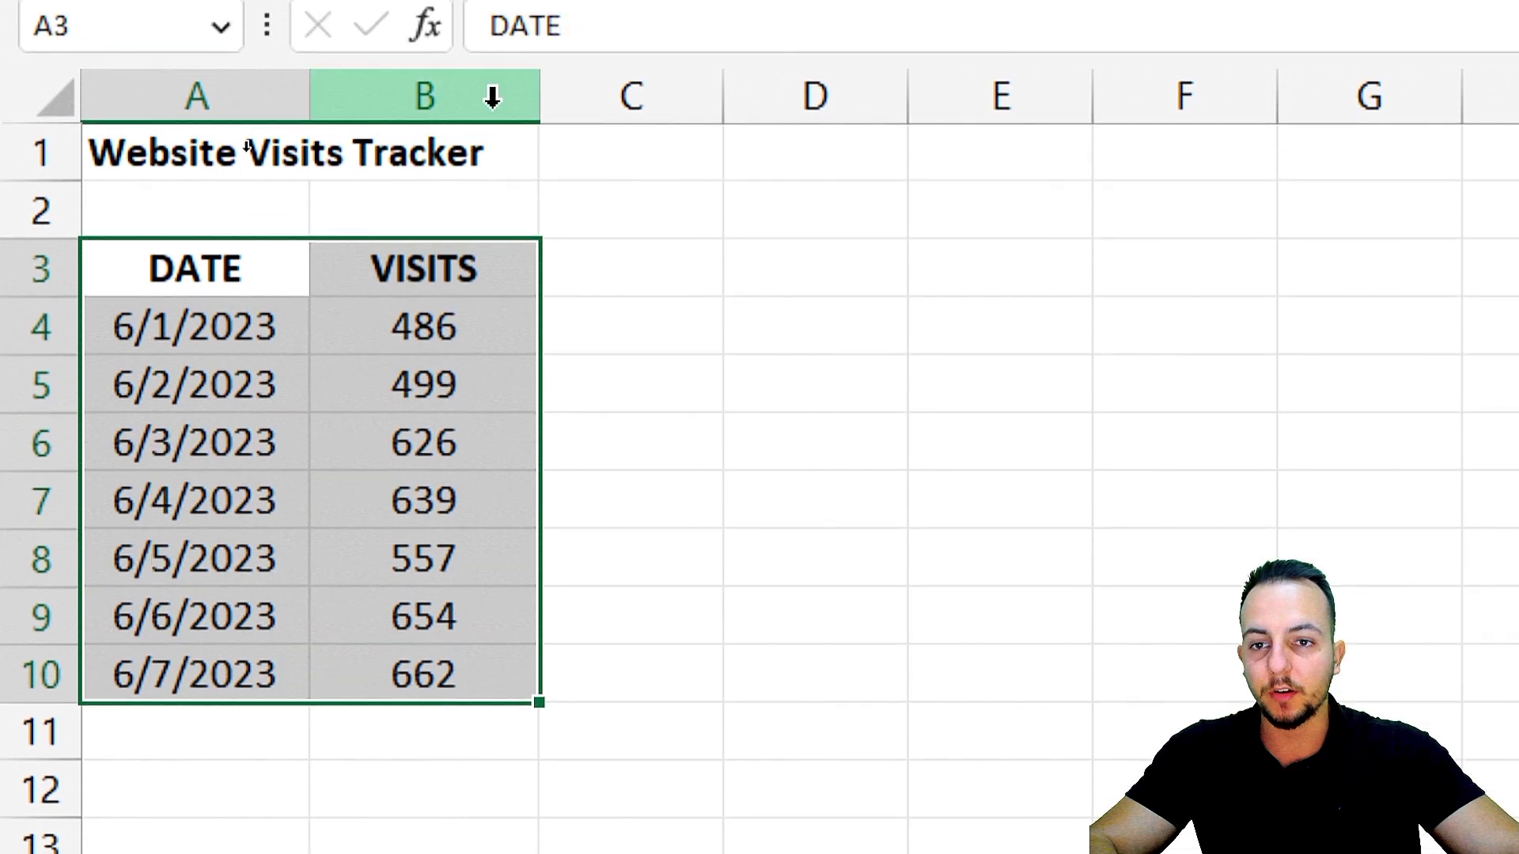
Insert two blank columns between the DATE and VISITS columns.
click(492, 96)
key(ctrl+shift+plus)
key(ctrl+shift+plus)
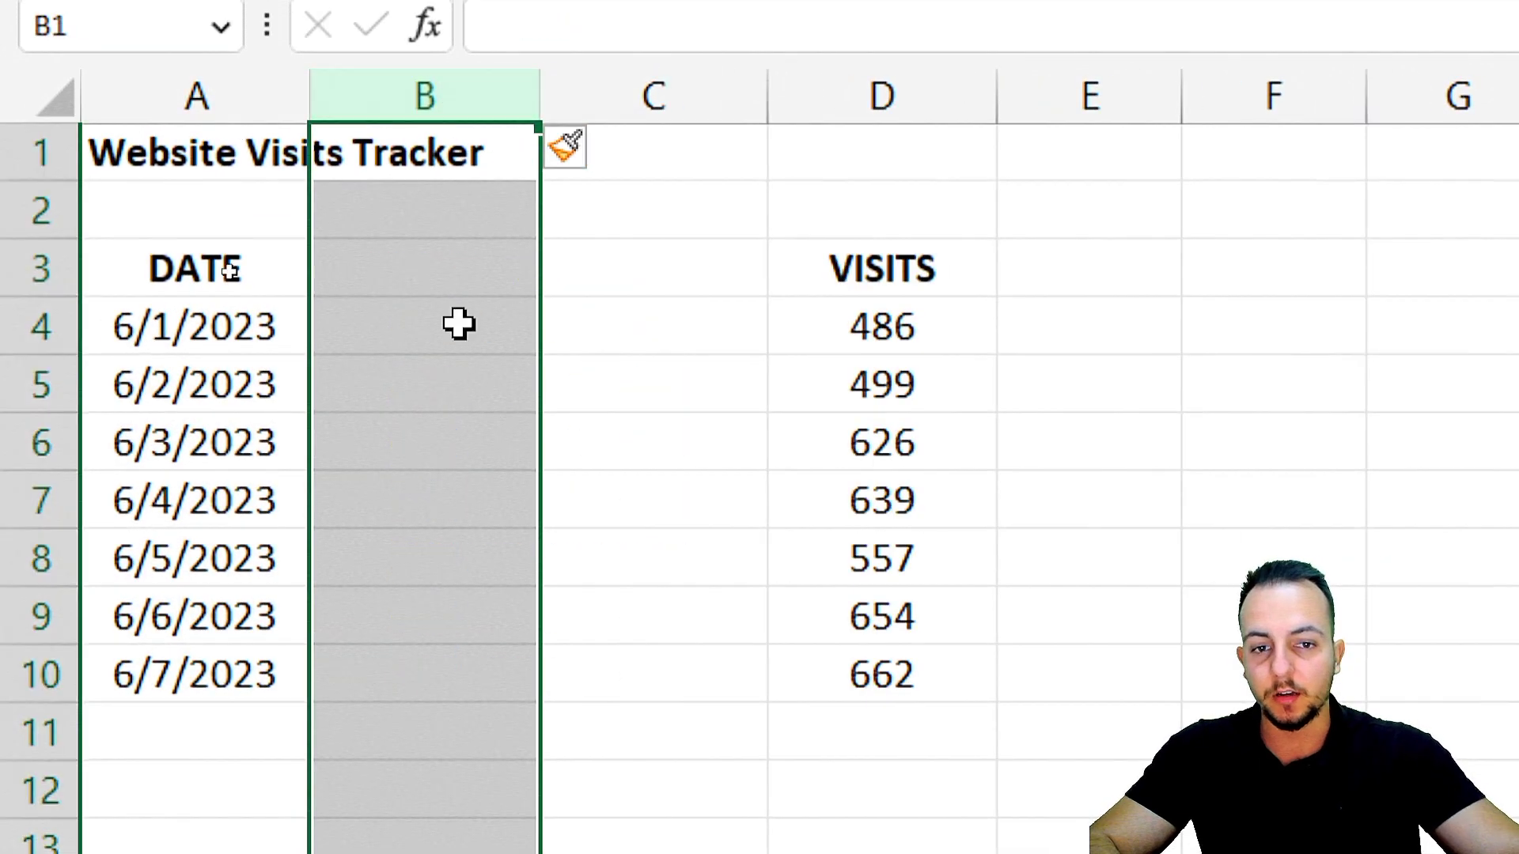
click(721, 632)
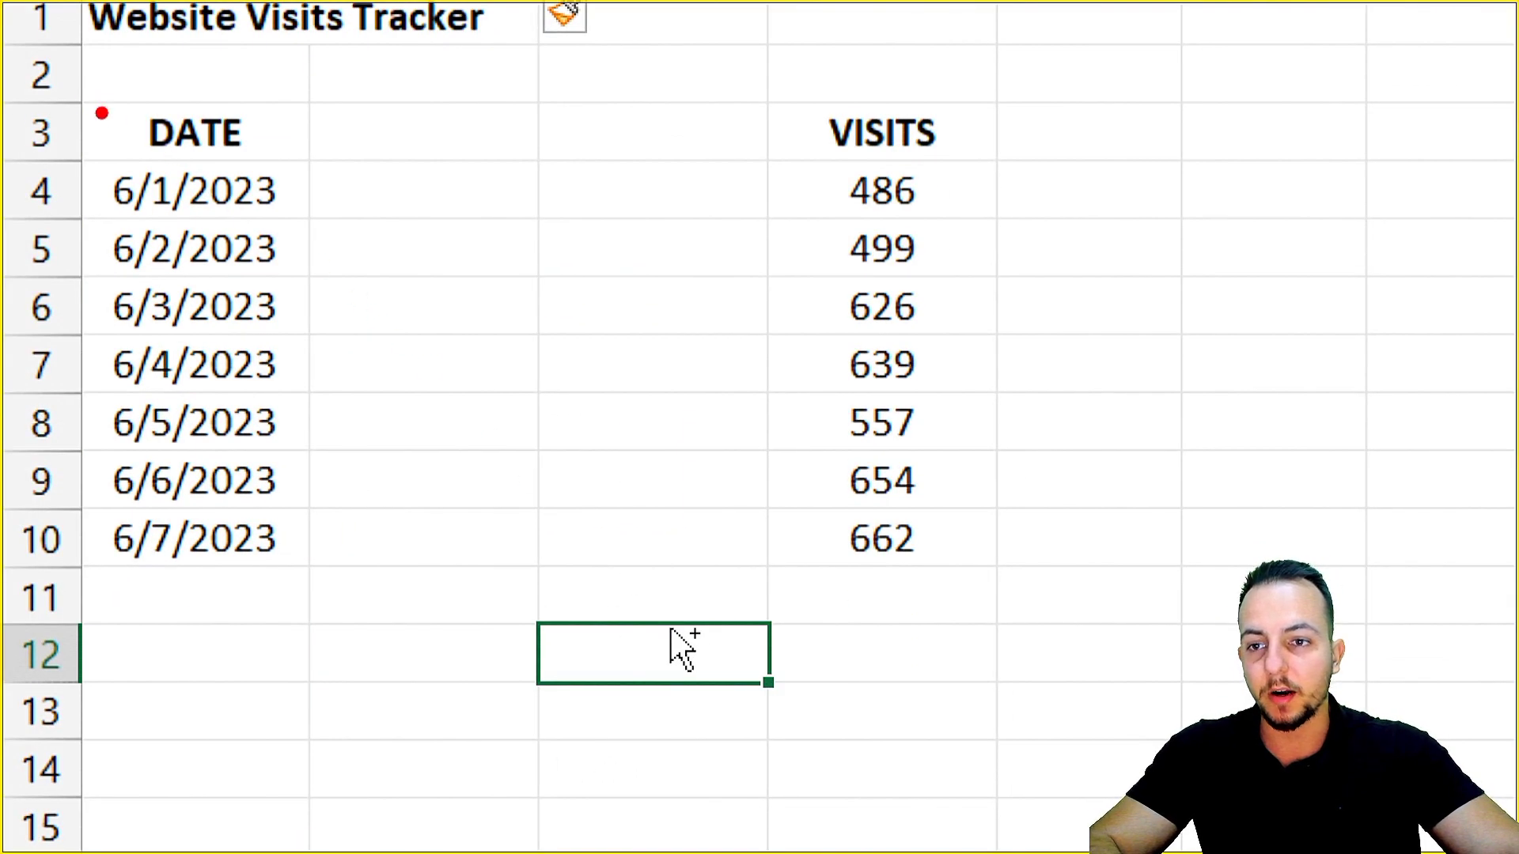
mouse_move(70, 97)
mouse_down()
mouse_move(317, 443)
mouse_move(316, 580)
mouse_up()
mouse_move(771, 95)
mouse_down()
mouse_move(1060, 402)
mouse_move(1007, 571)
mouse_up()
drag(876, 624, 805, 739)
drag(235, 631, 327, 700)
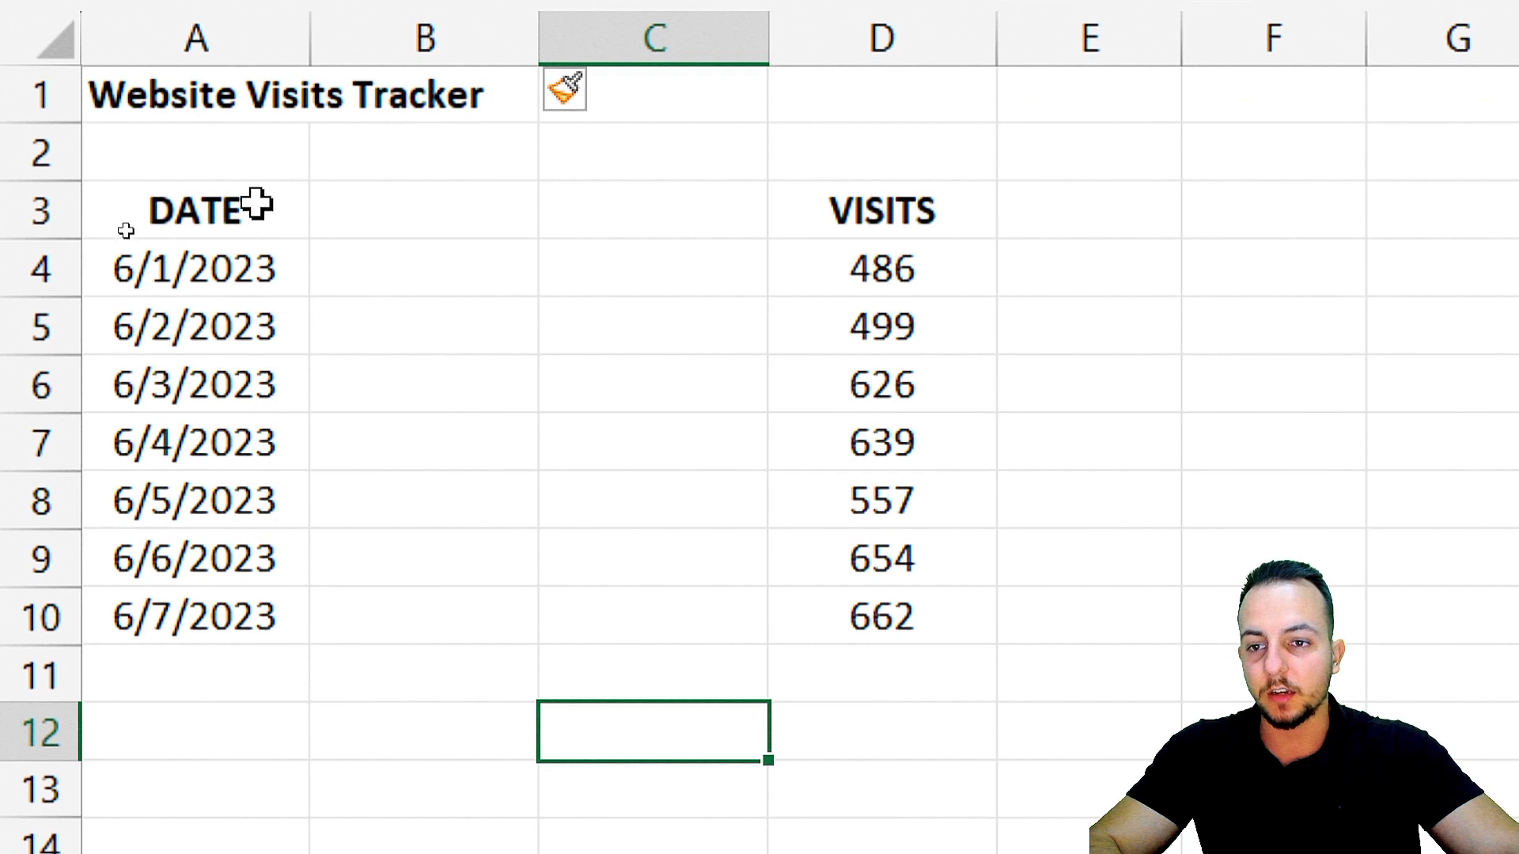
Insert a 2-D clustered column chart from A3:A10 and D3:D10, and place it beside the VISITS column.
drag(254, 125, 237, 473)
drag(237, 551, 237, 617)
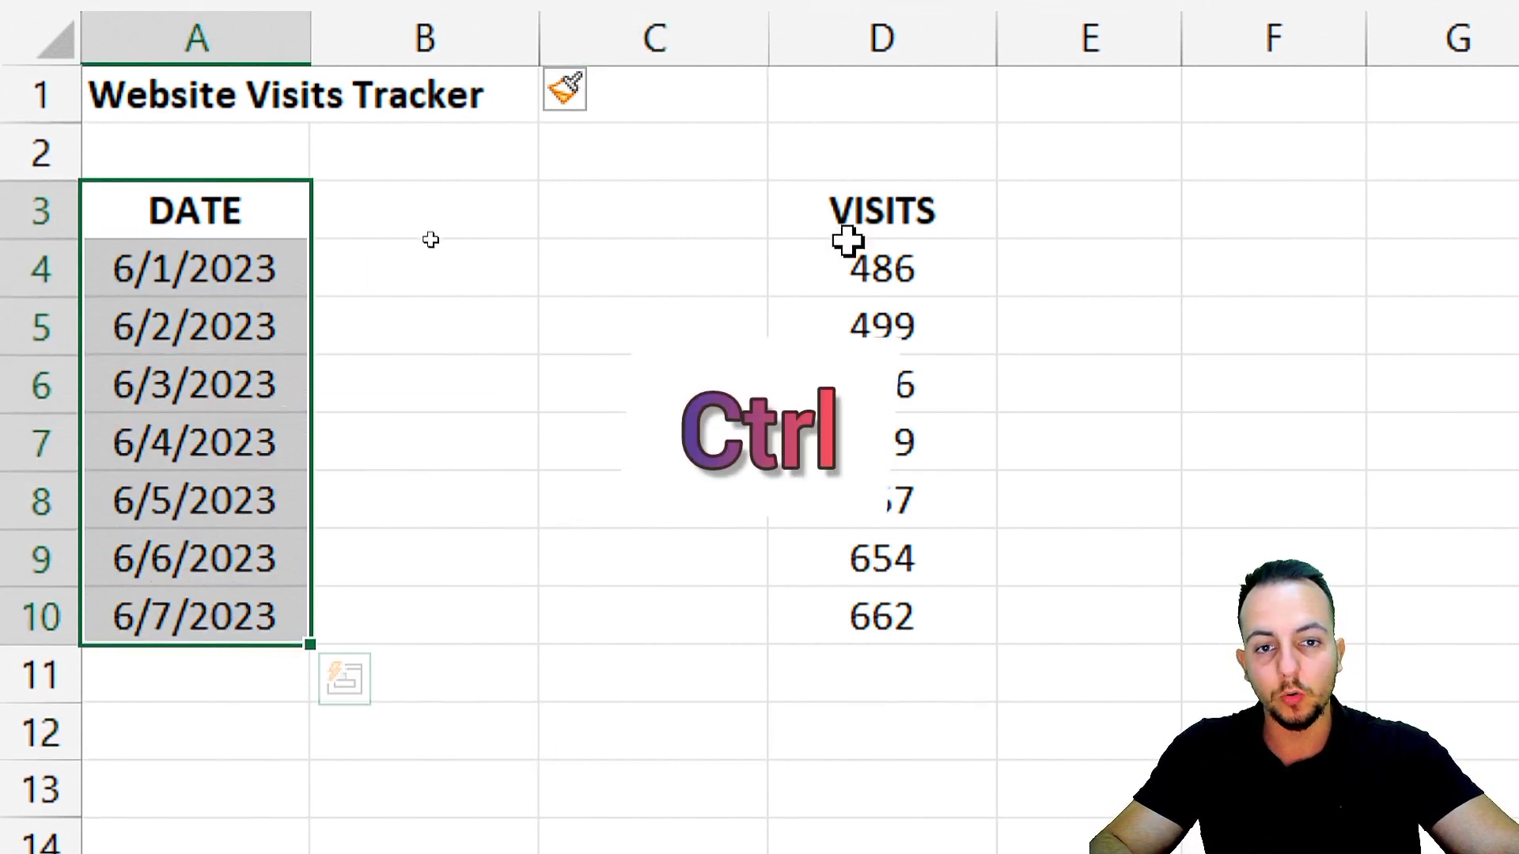
drag(848, 225, 823, 598)
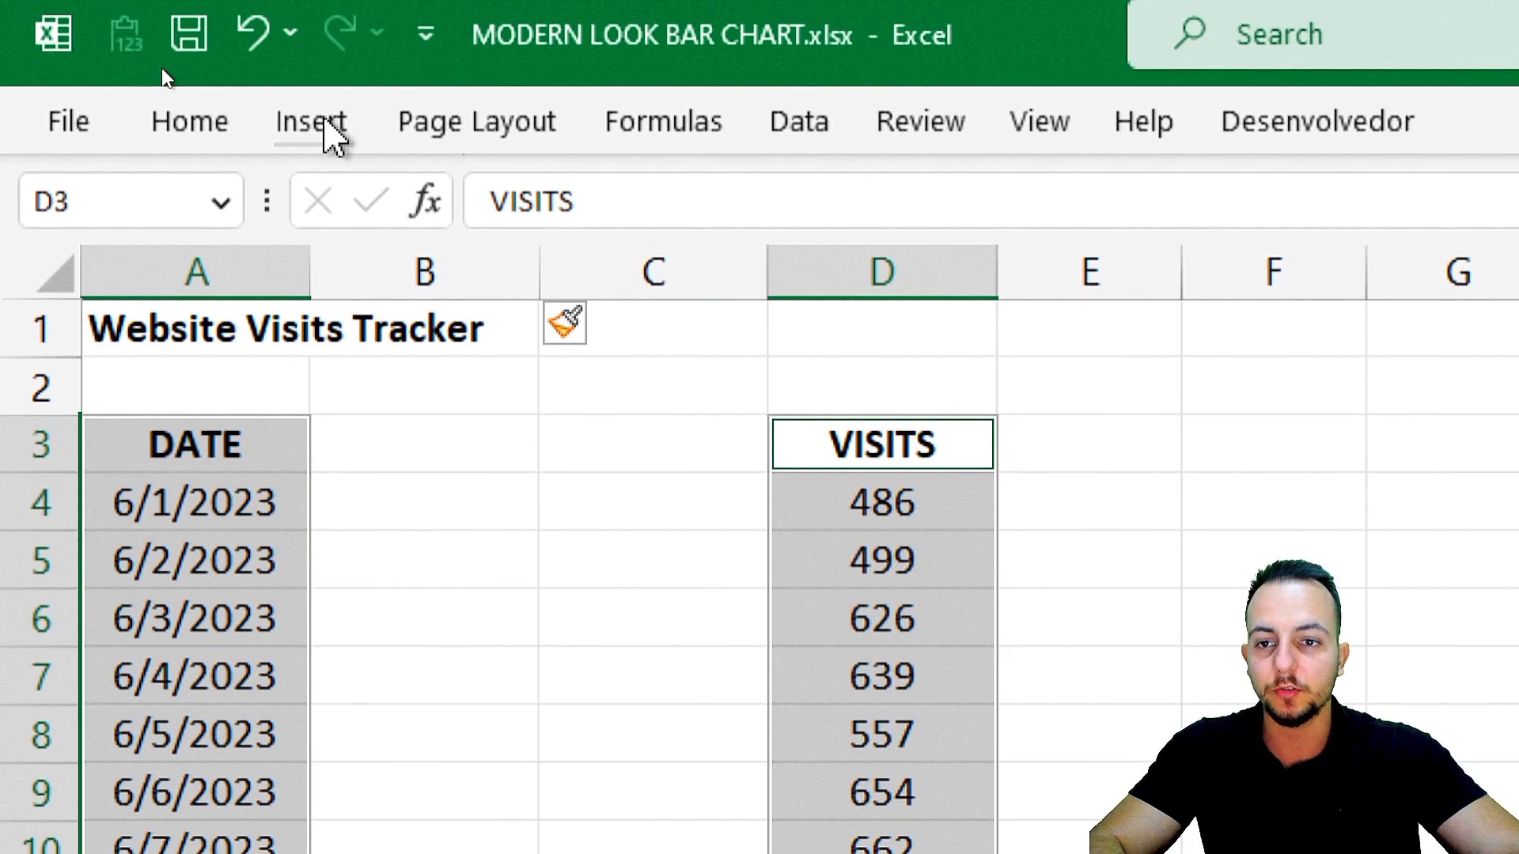
click(329, 131)
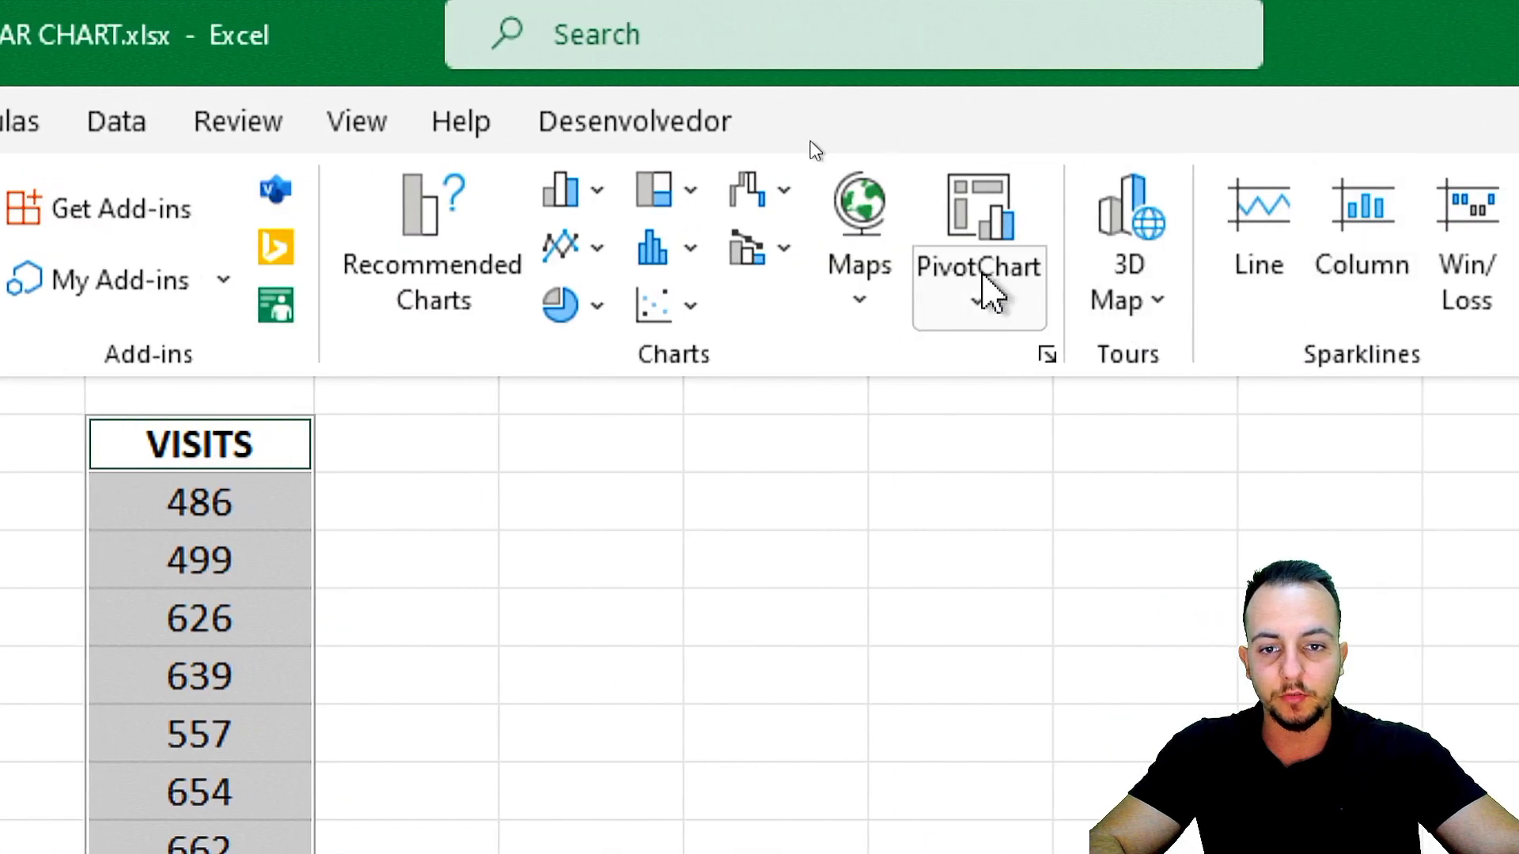
click(871, 193)
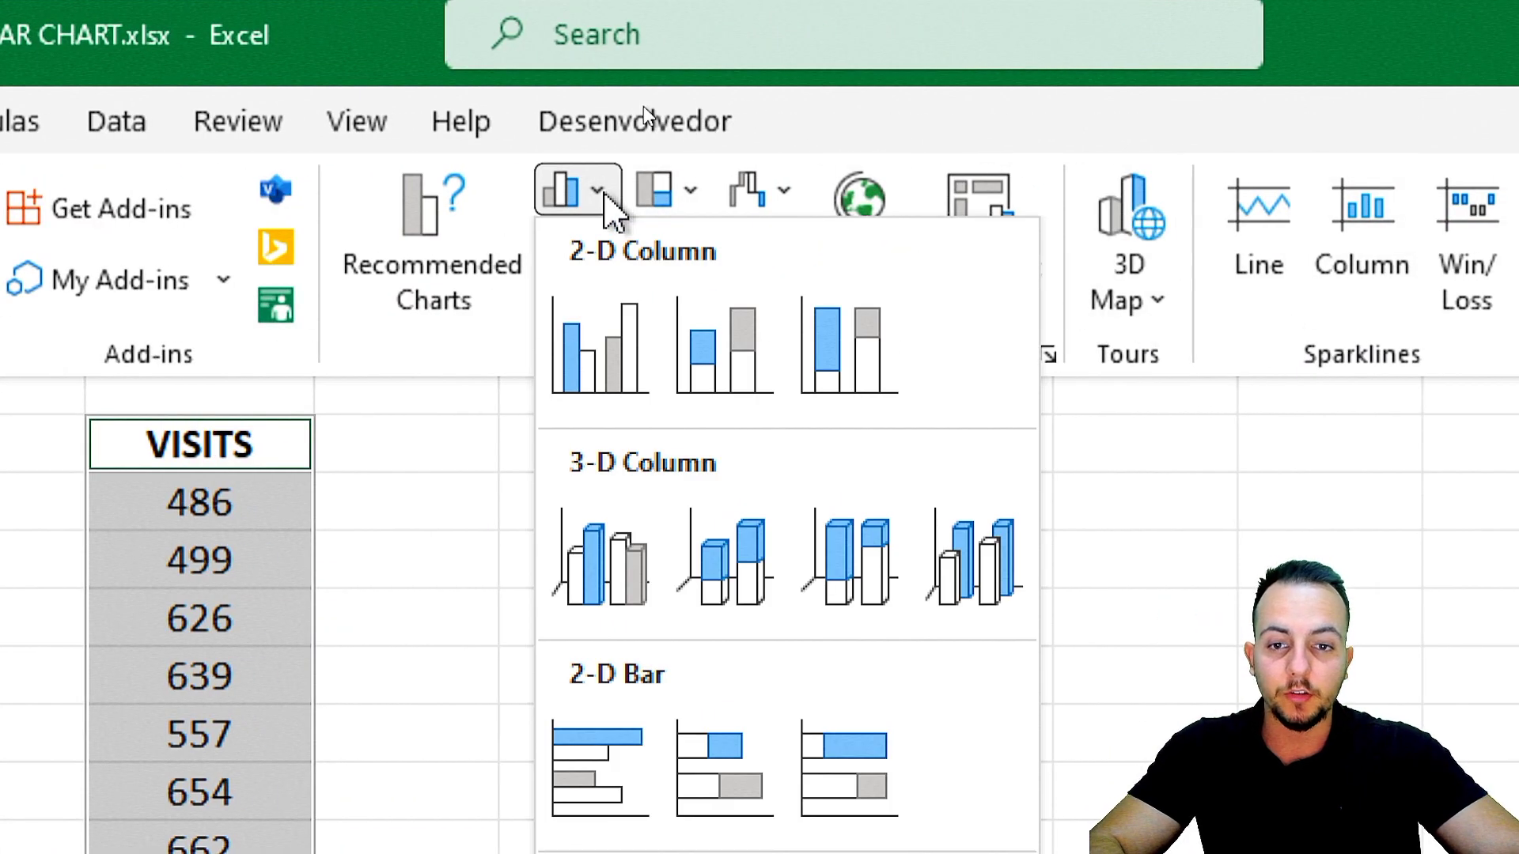
click(609, 352)
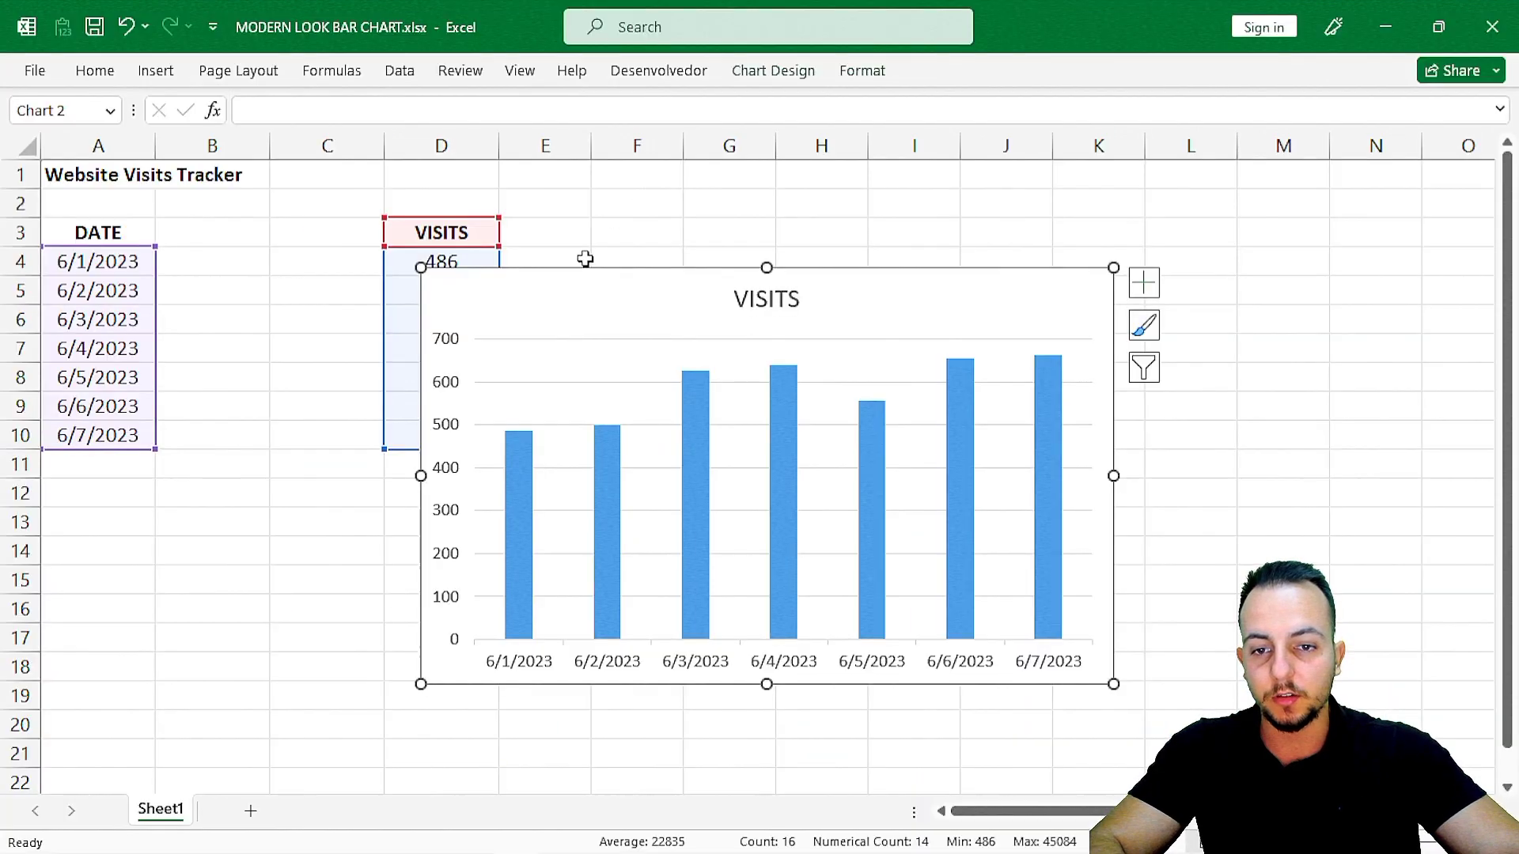
drag(583, 258, 689, 191)
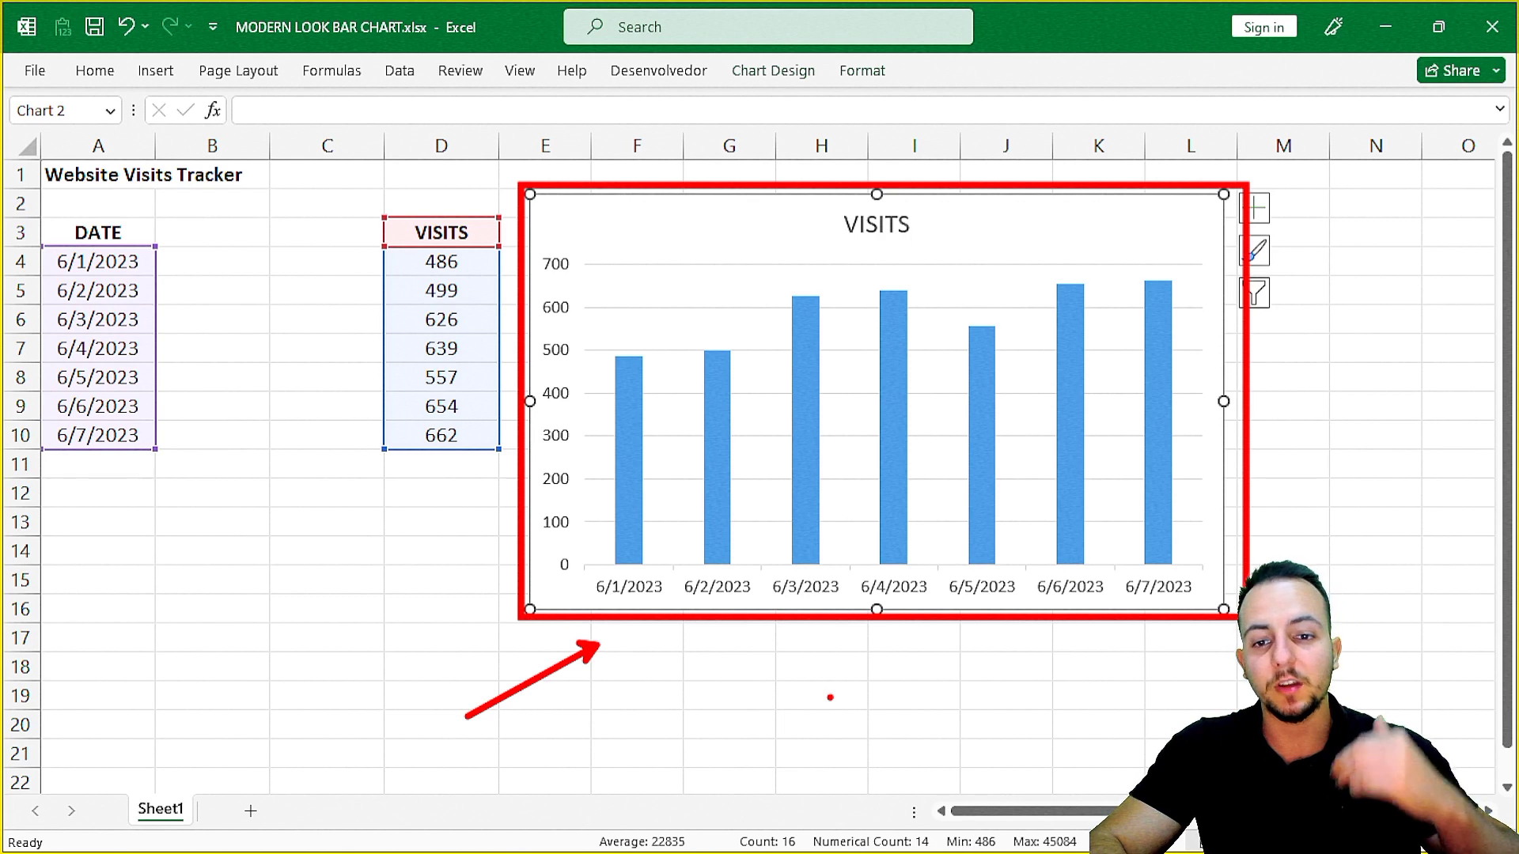
key(Escape)
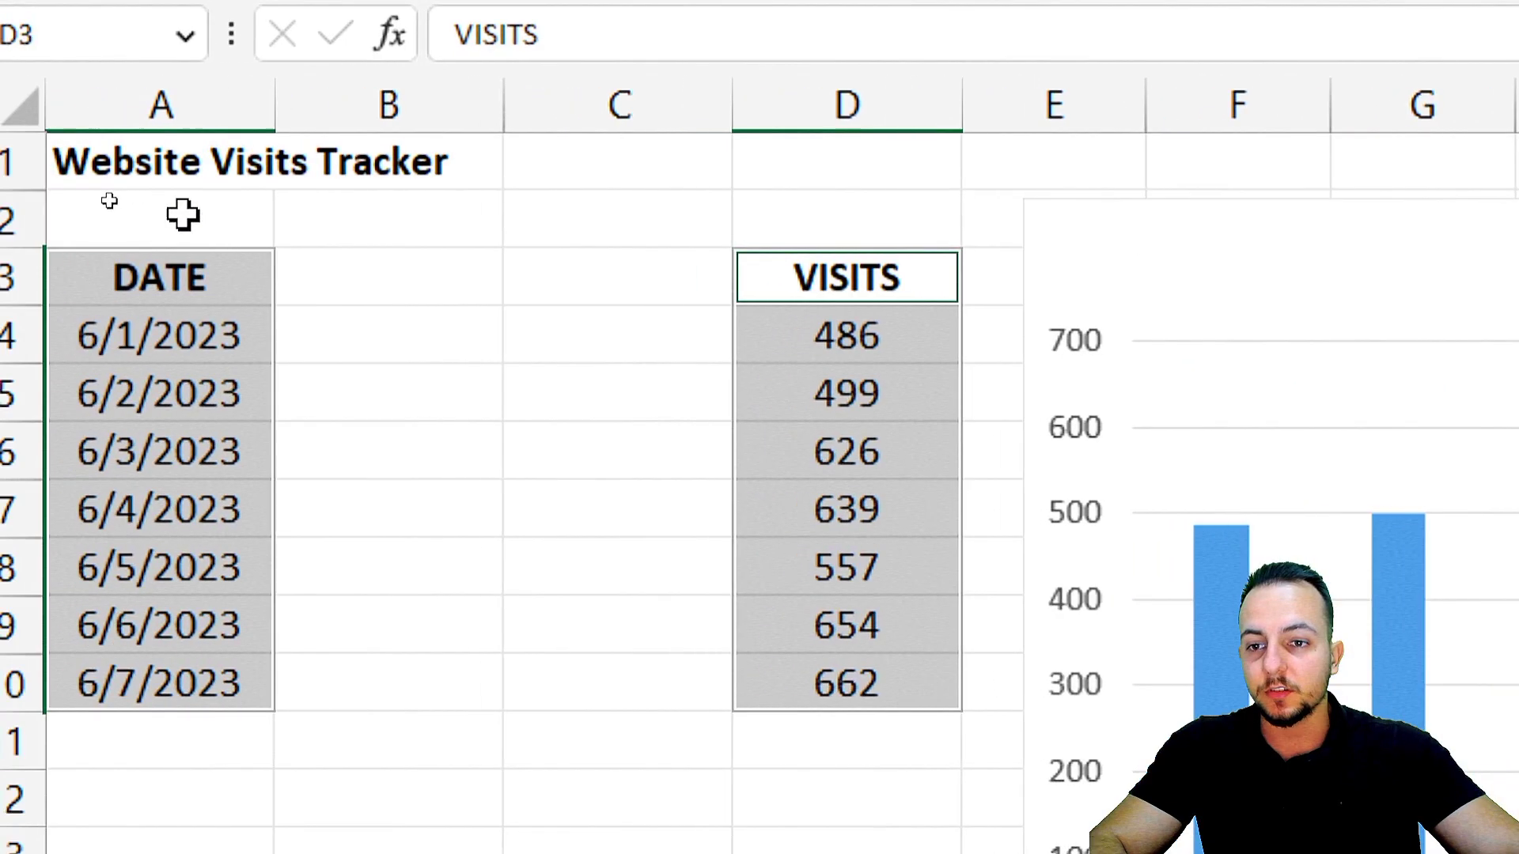
Delete the two empty columns B and C between DATE and VISITS.
click(121, 147)
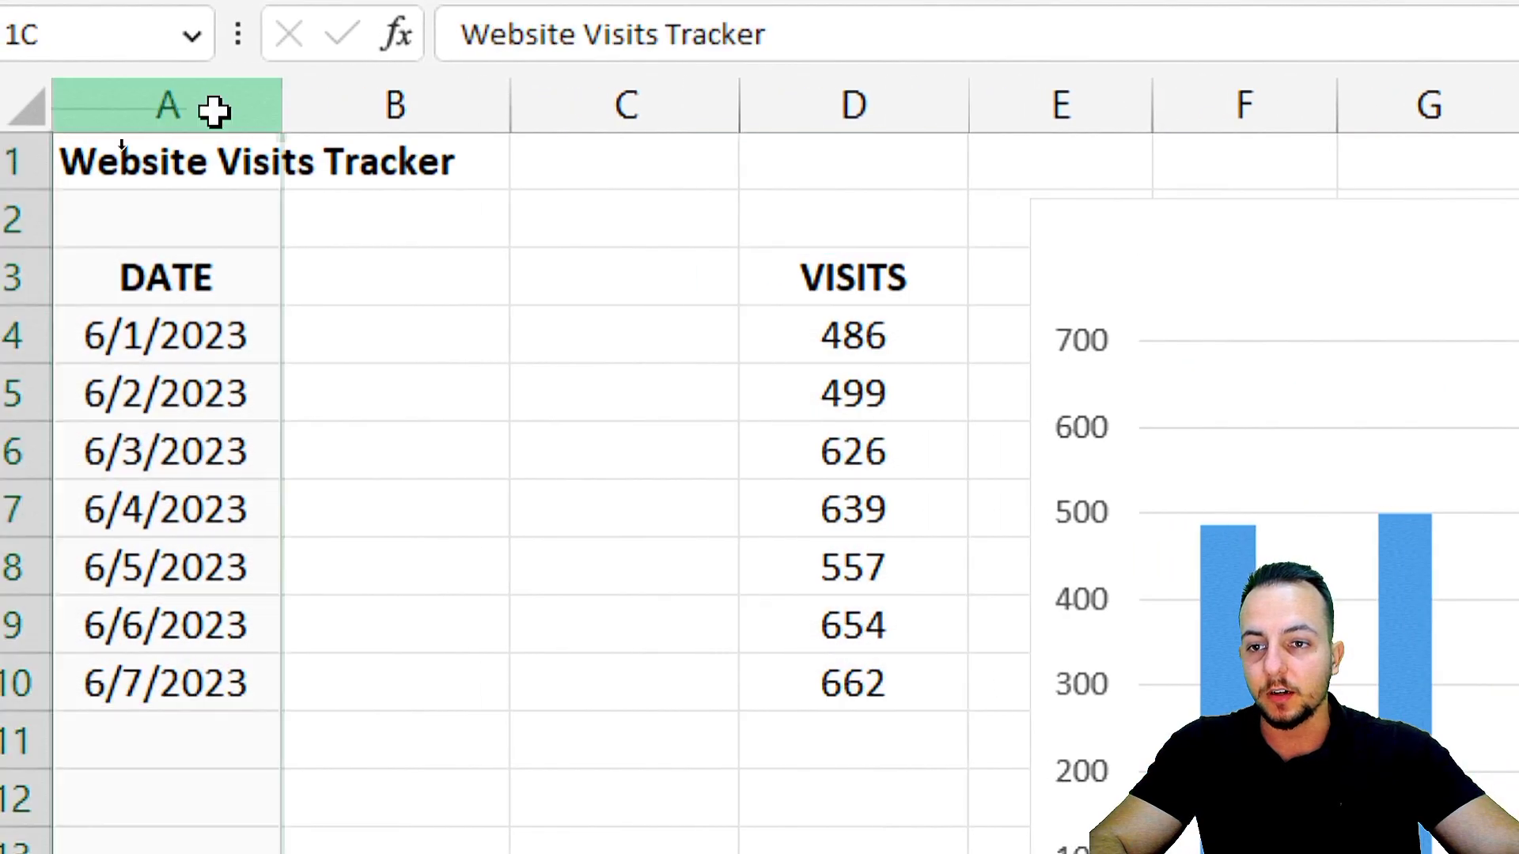
click(477, 143)
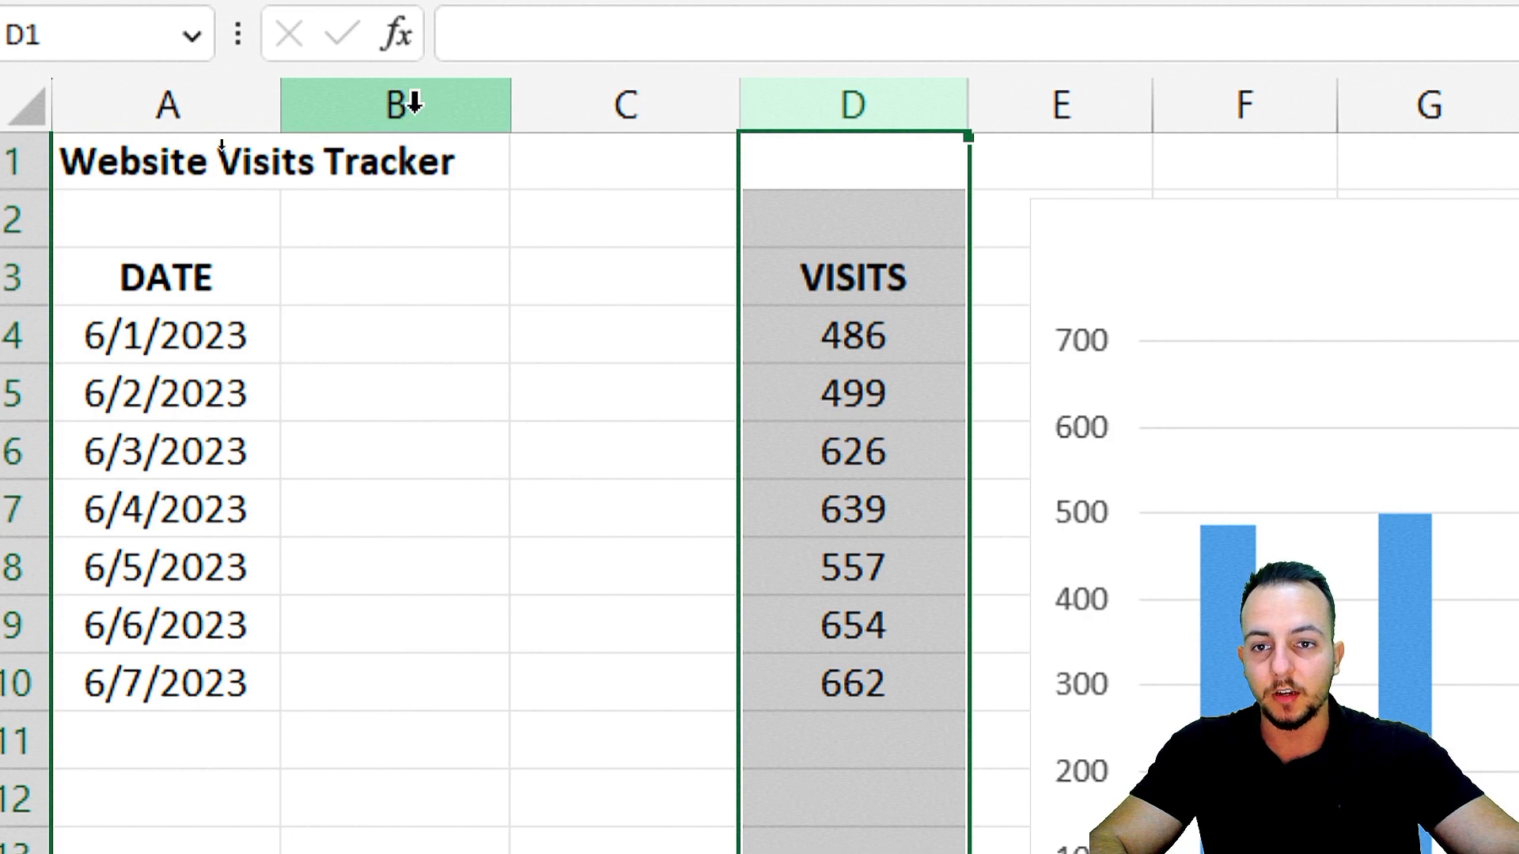
drag(406, 101, 644, 112)
right_click(612, 104)
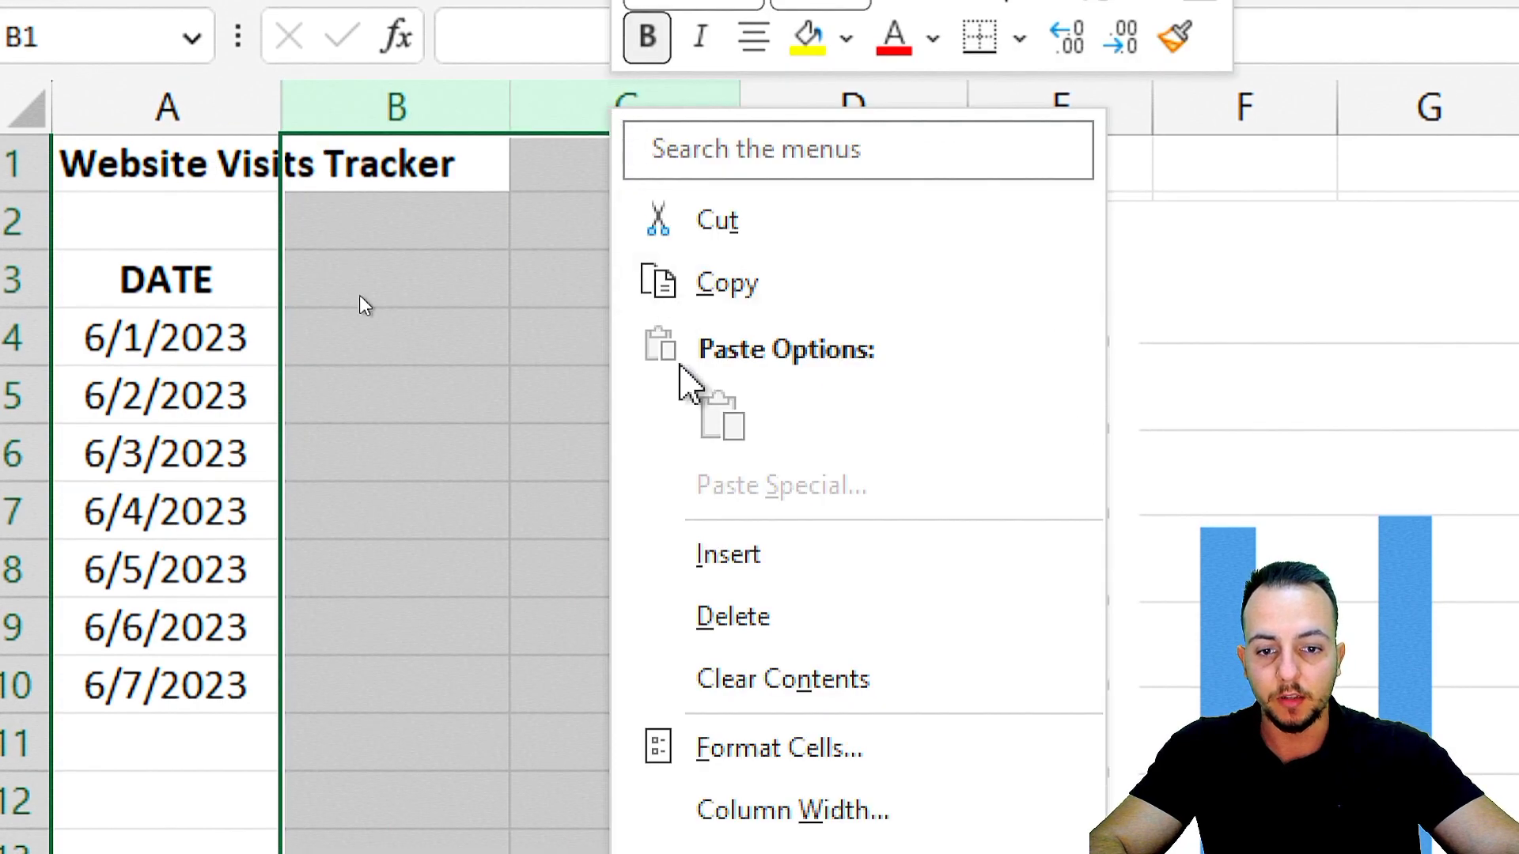
click(756, 617)
click(448, 298)
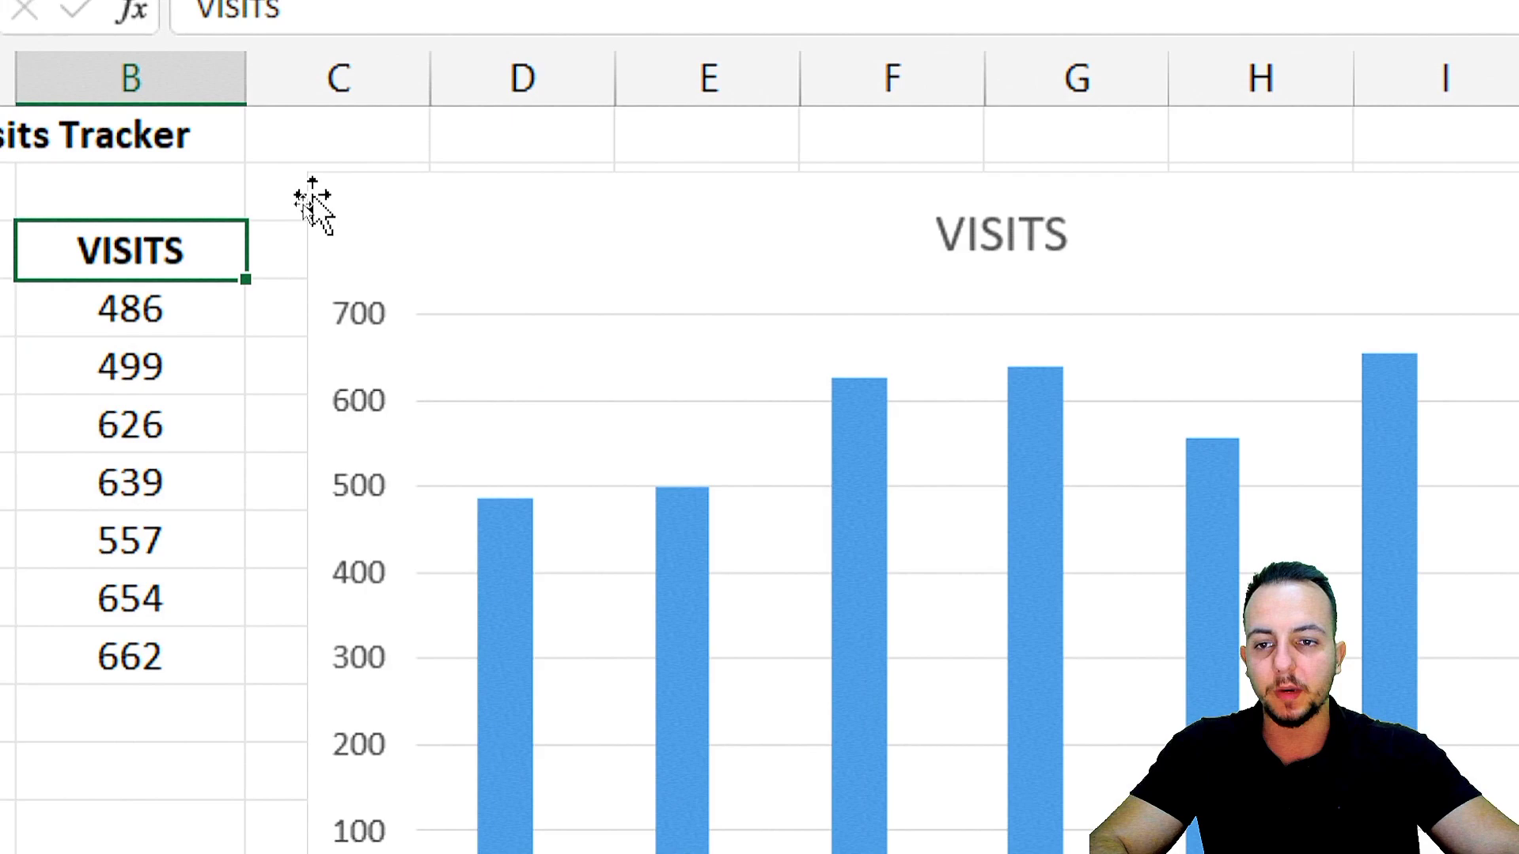
Apply the first outer shadow preset to the chart area of the VISITS chart.
click(305, 227)
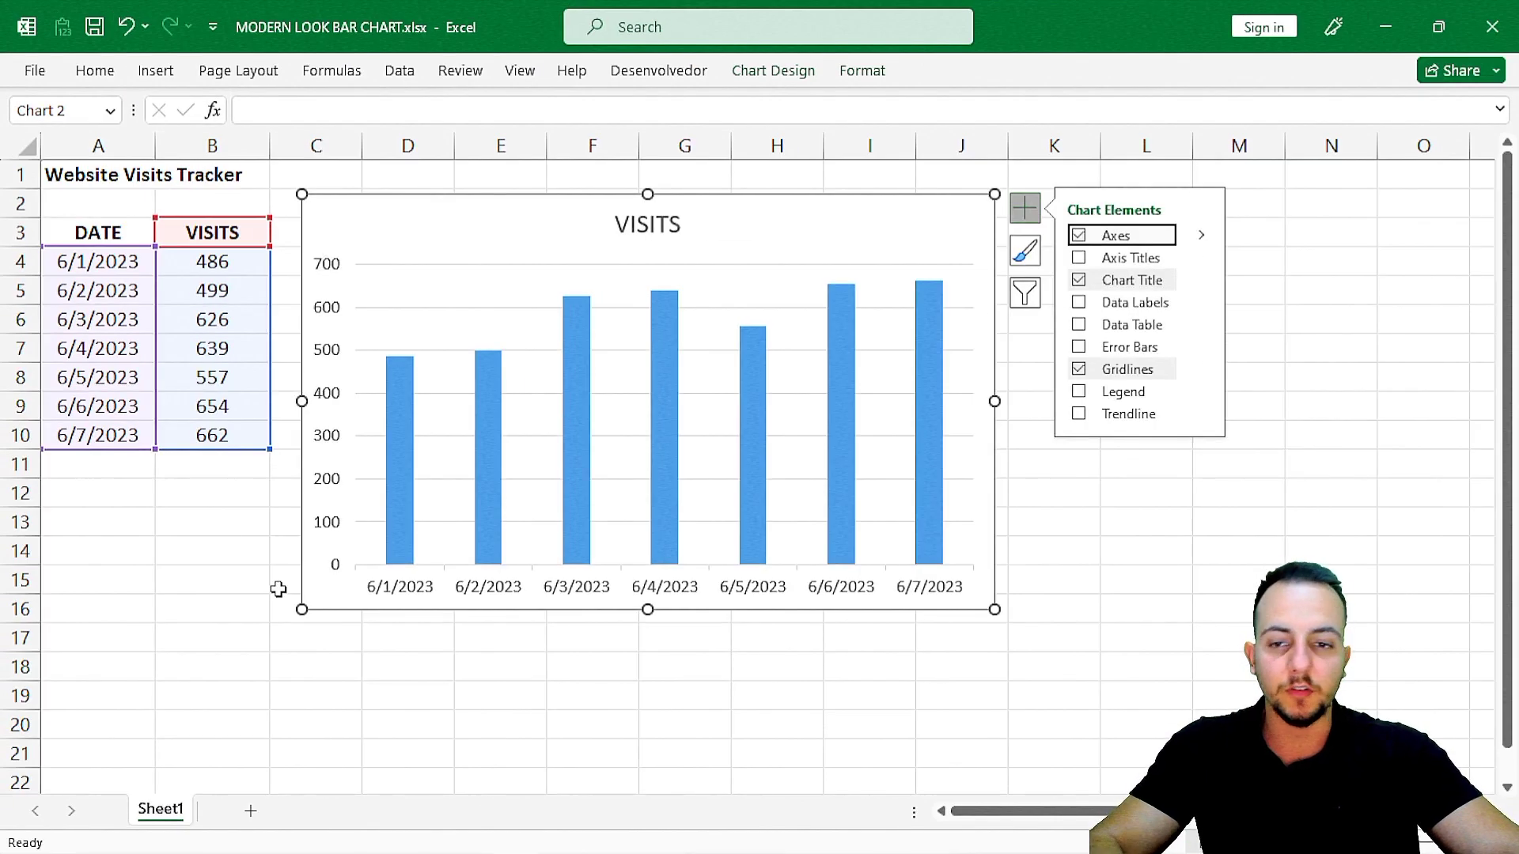
key(ctrl+2)
mouse_move(359, 330)
mouse_down()
mouse_move(436, 564)
mouse_move(998, 607)
mouse_up()
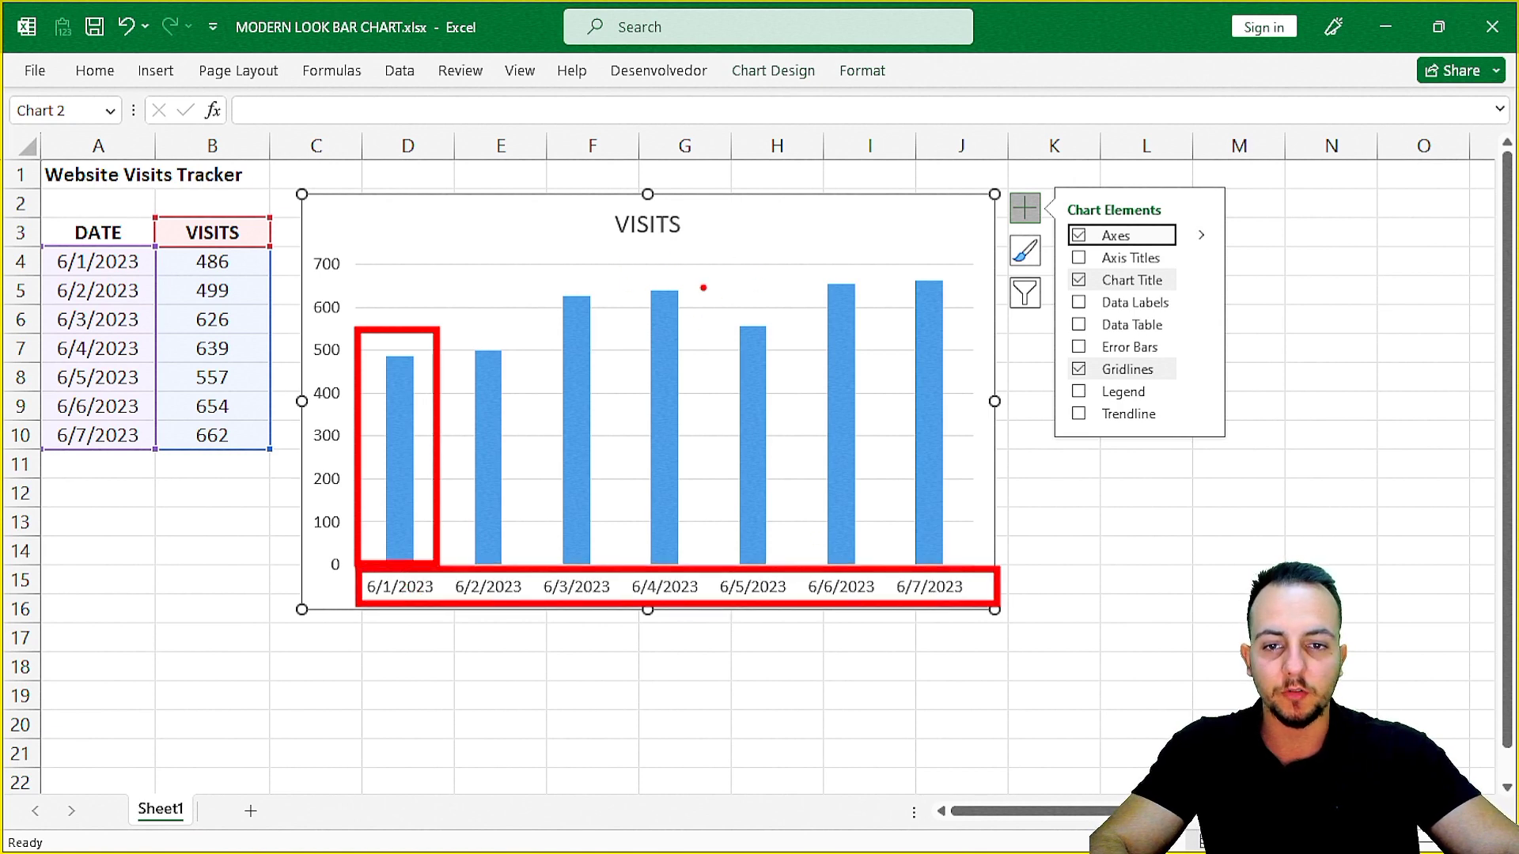
key(Escape)
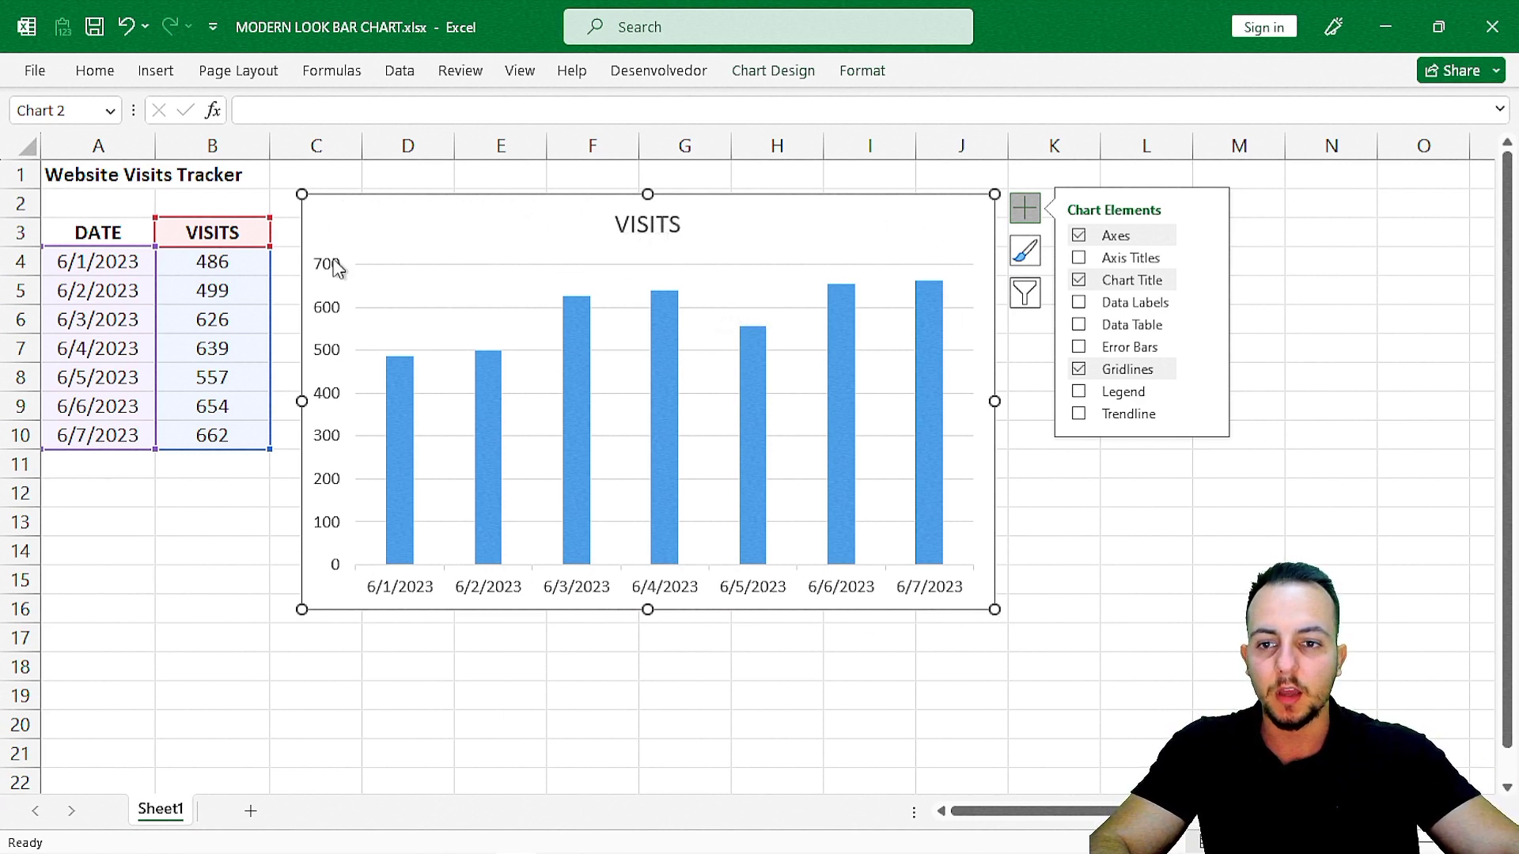
click(863, 75)
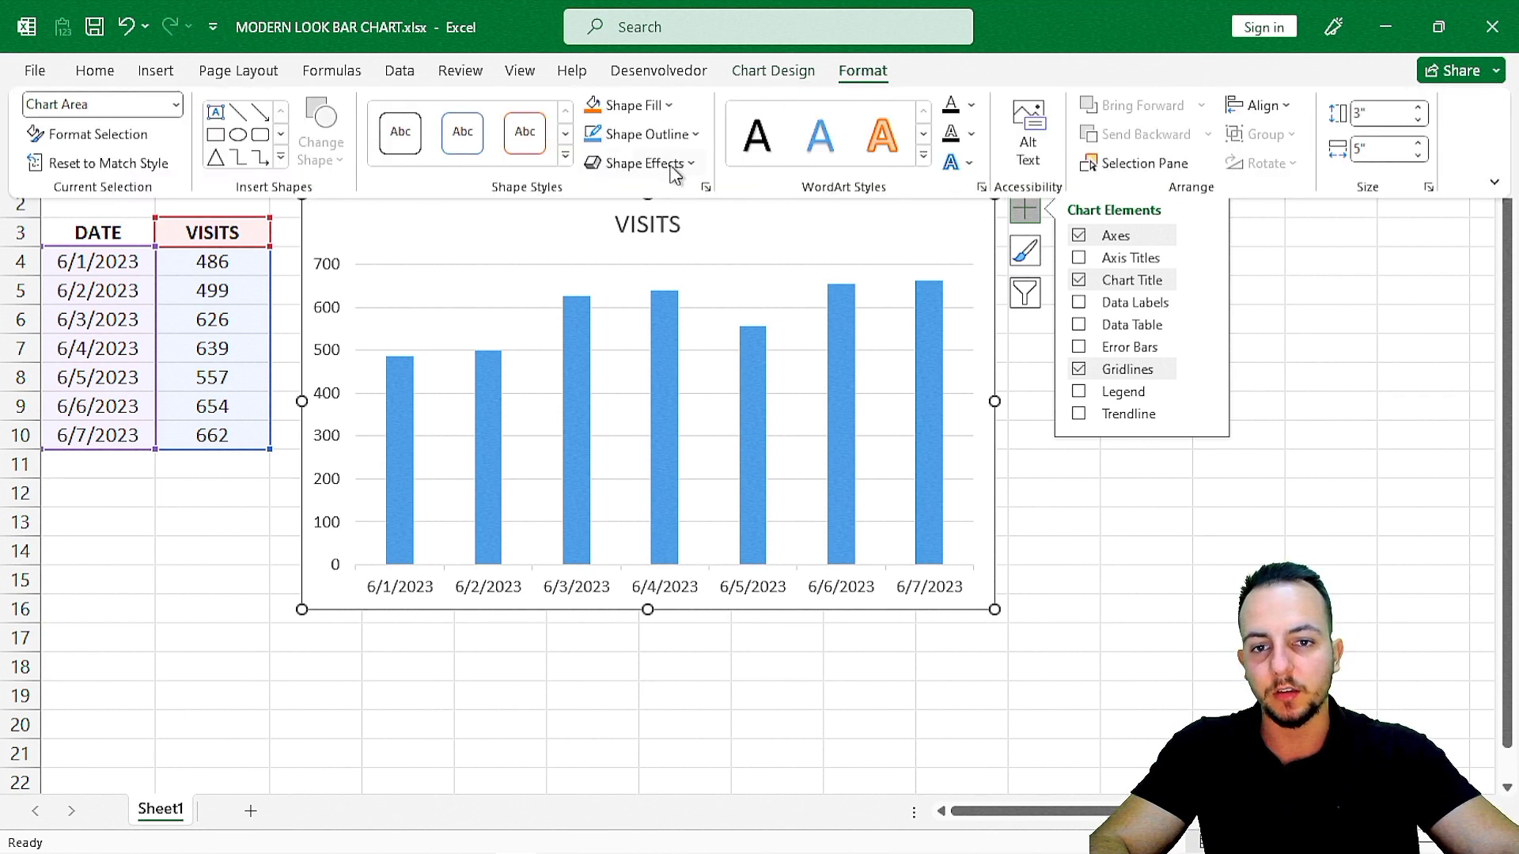
click(675, 168)
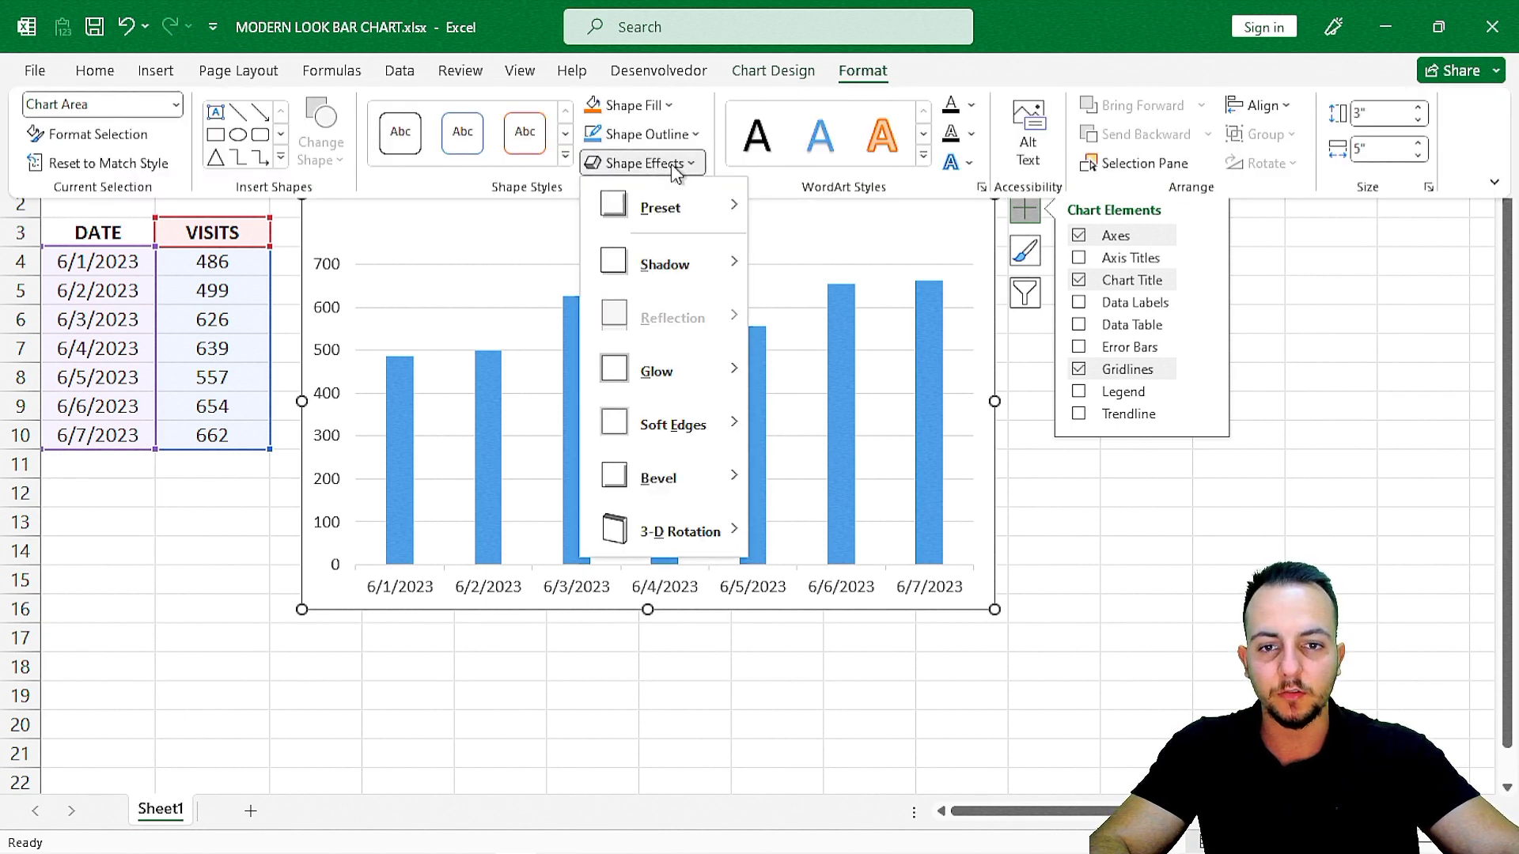
mouse_move(678, 275)
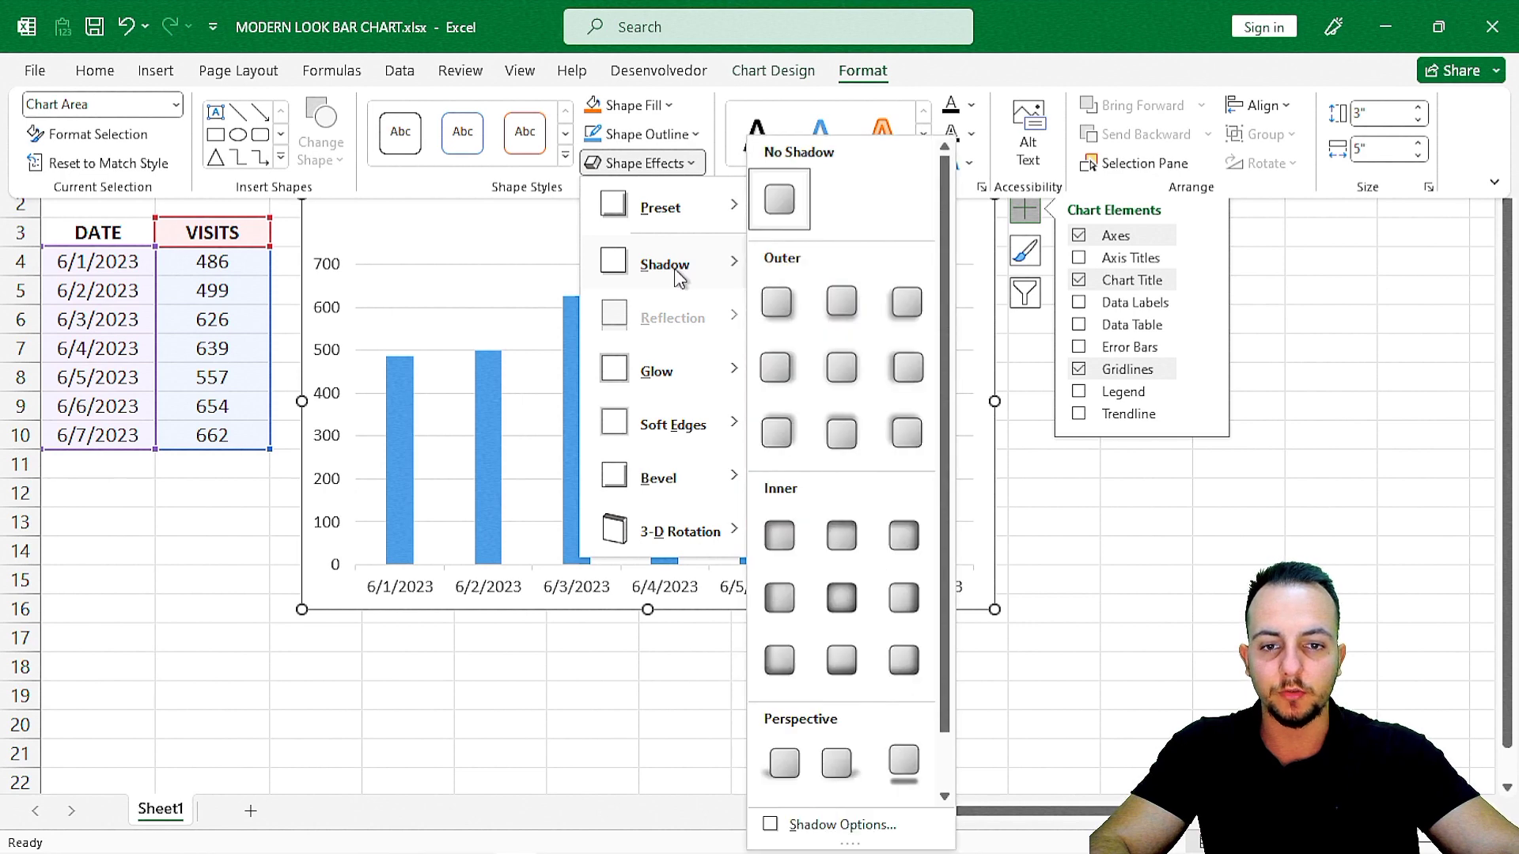
click(783, 303)
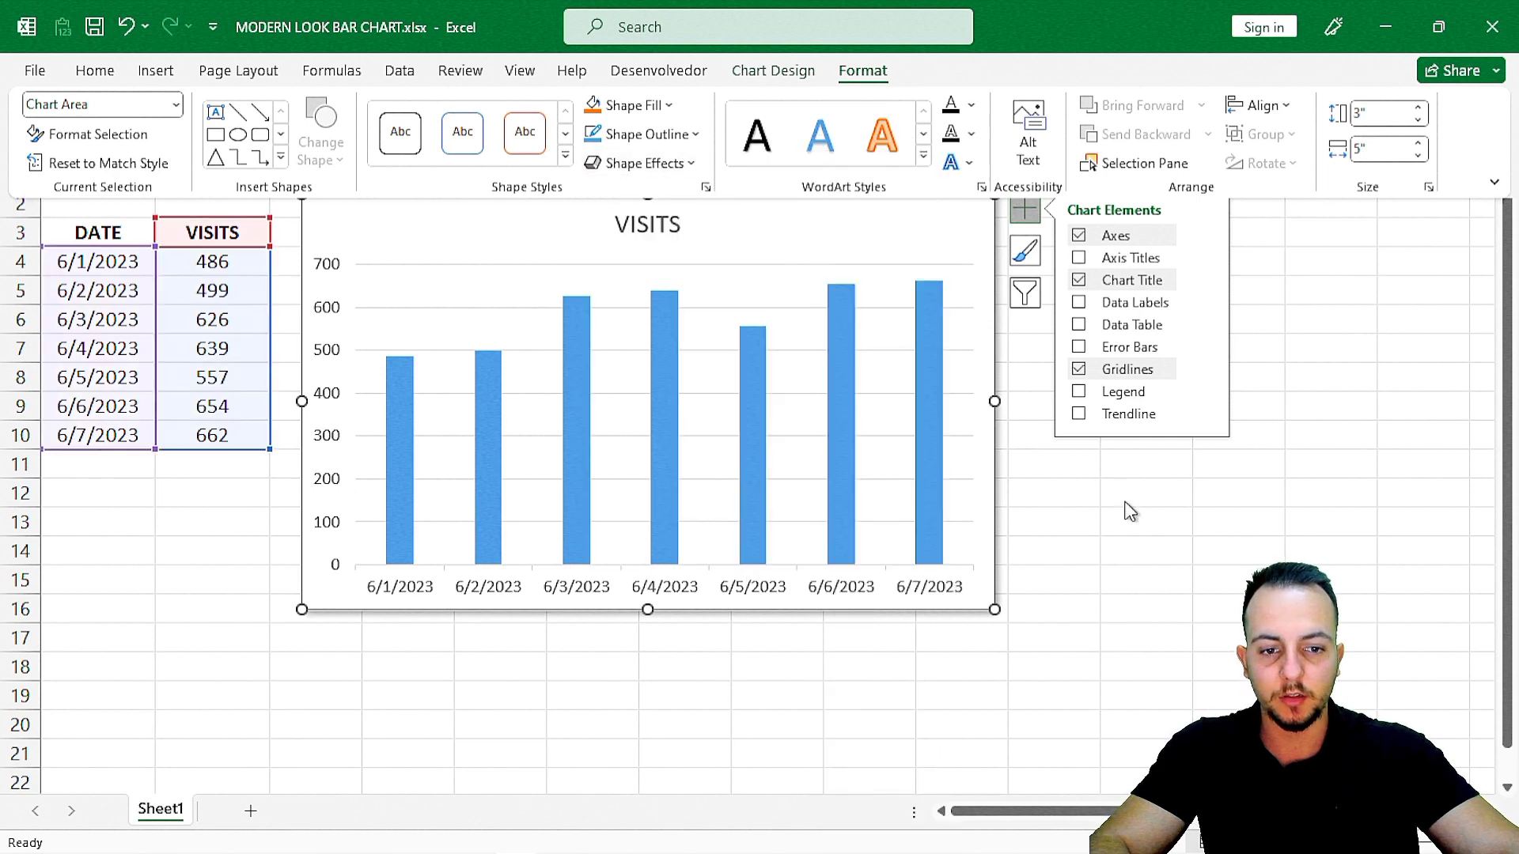
click(1196, 519)
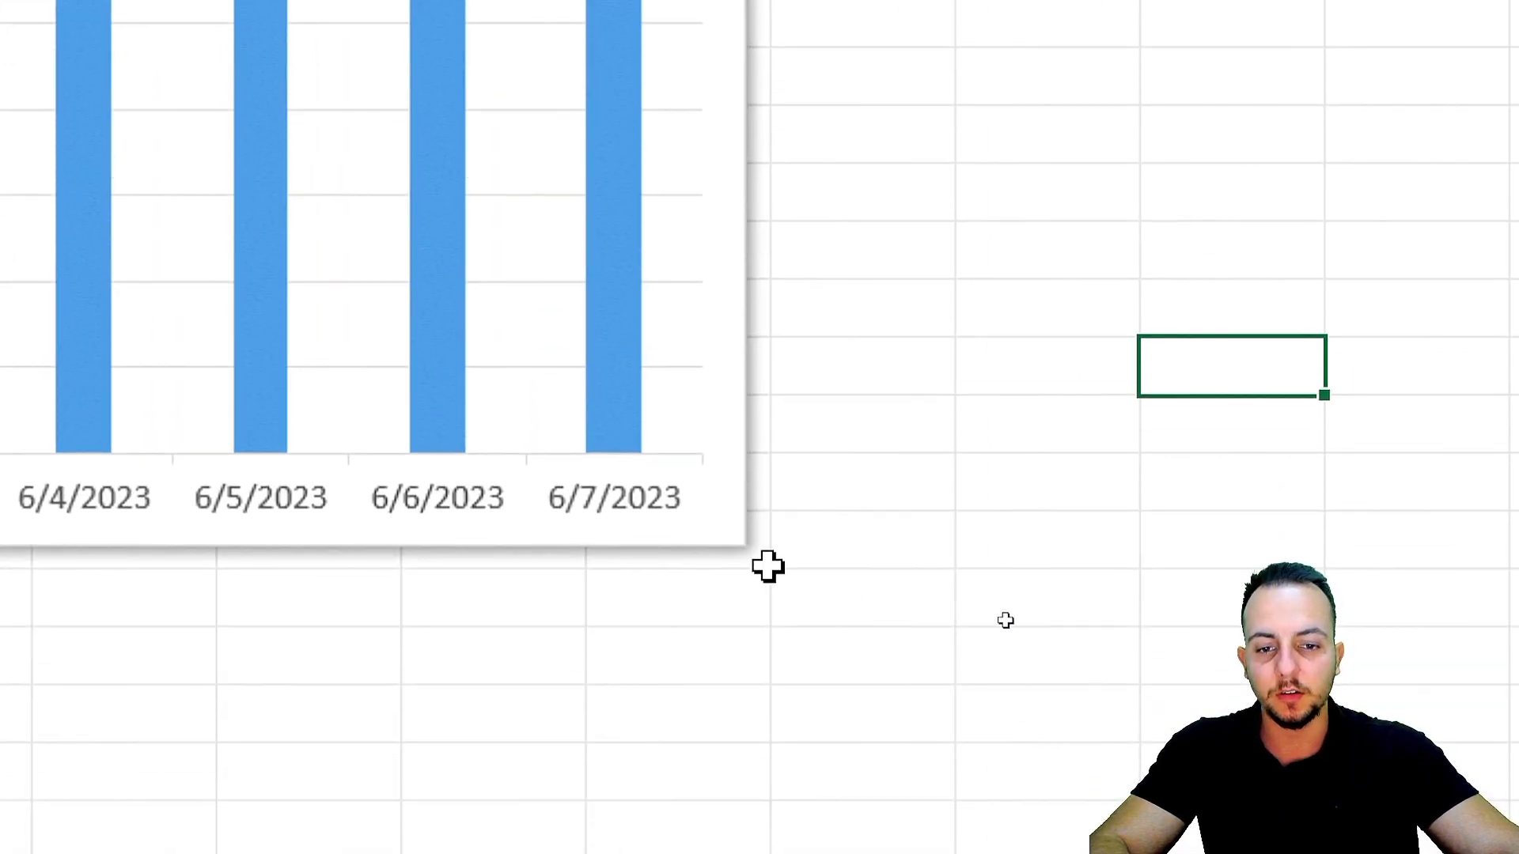
Set the transparency of the chart area's shadow to 30%.
click(725, 538)
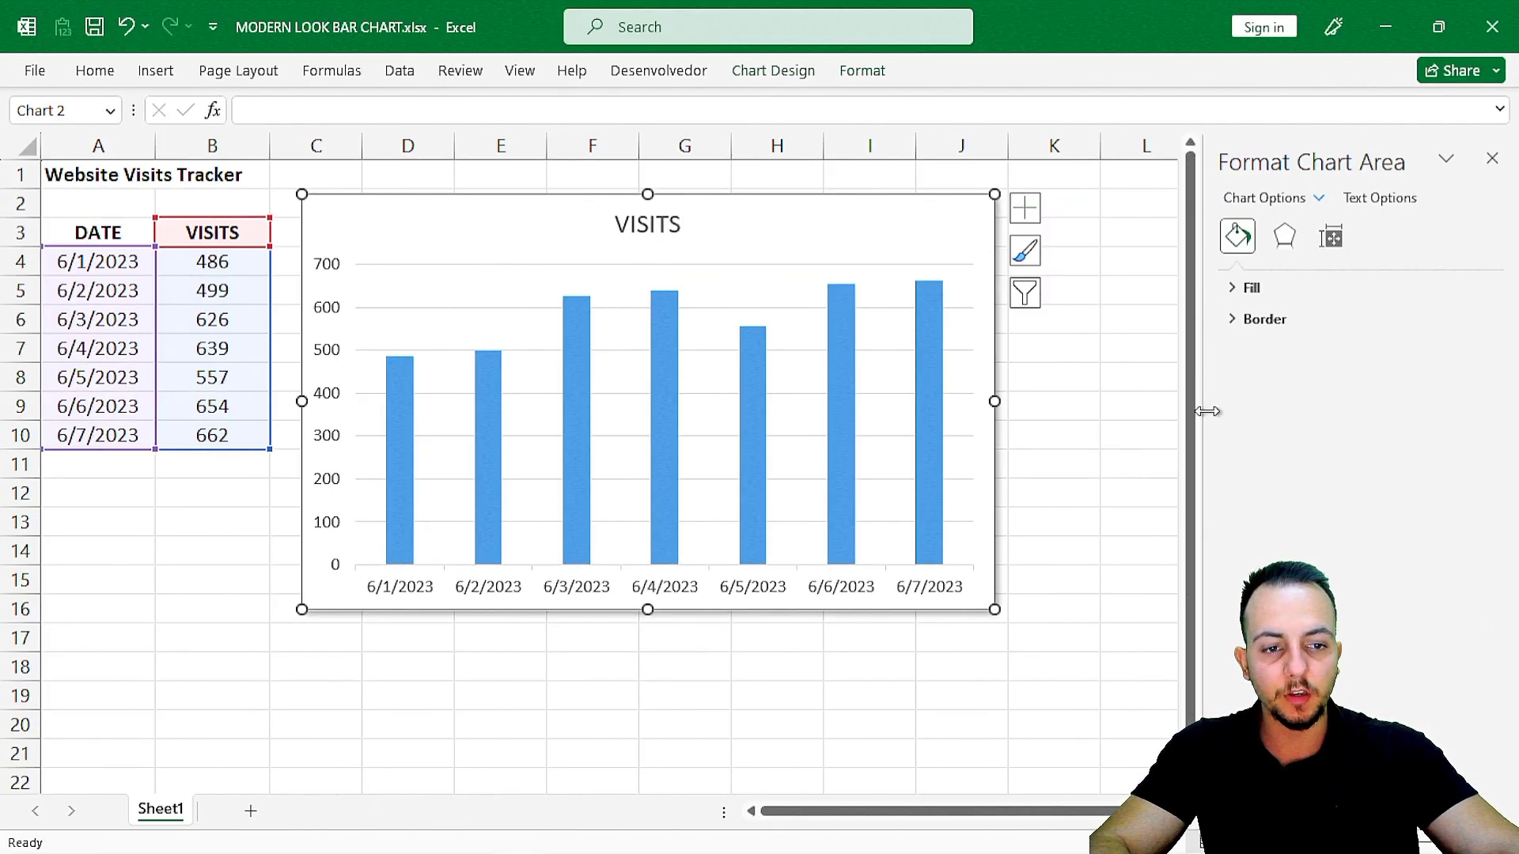
drag(1207, 410, 1064, 434)
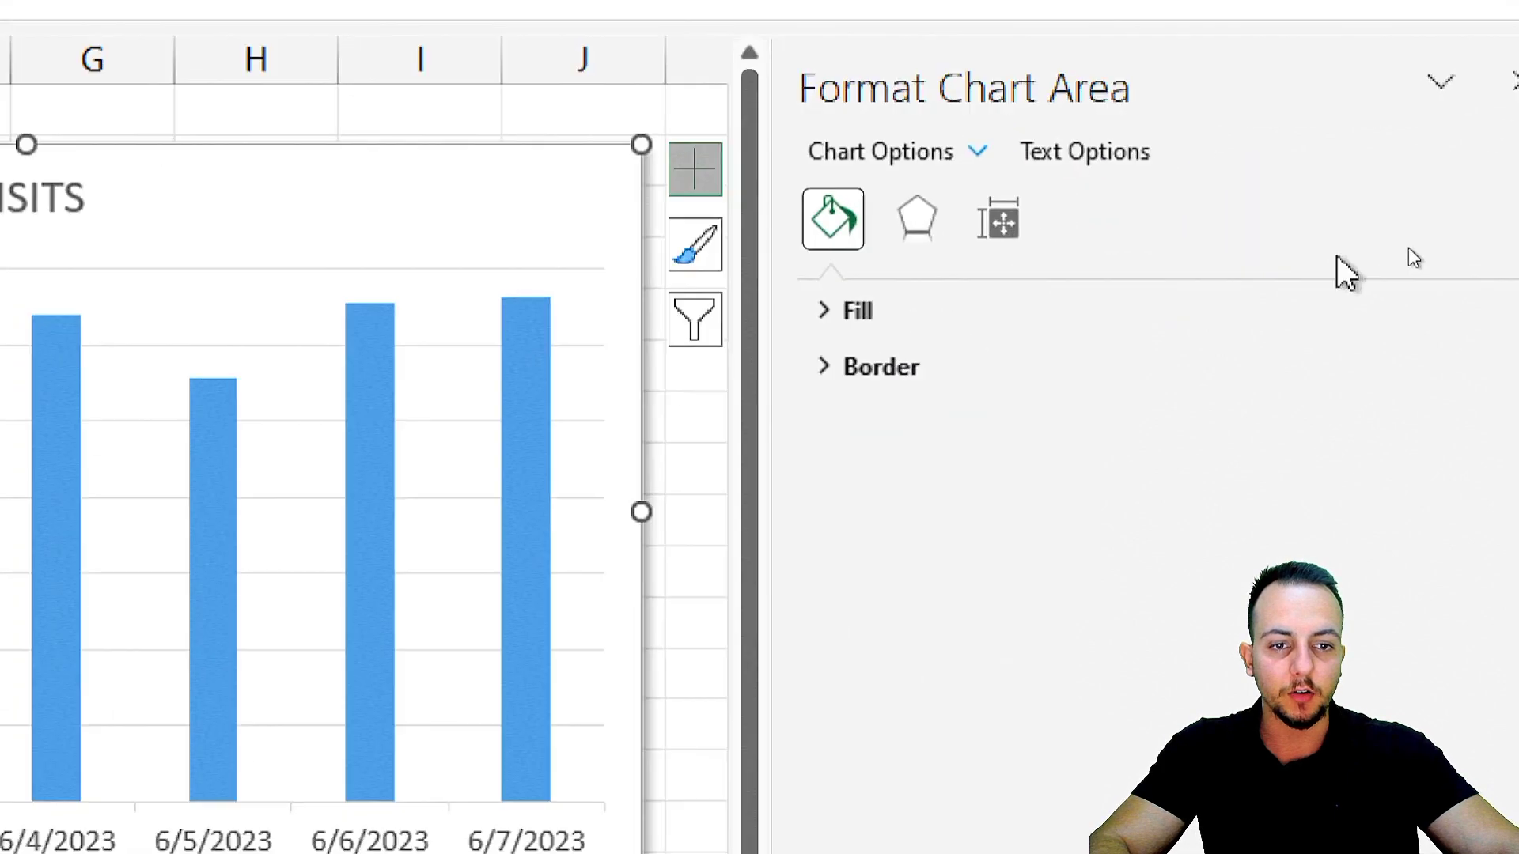
click(807, 230)
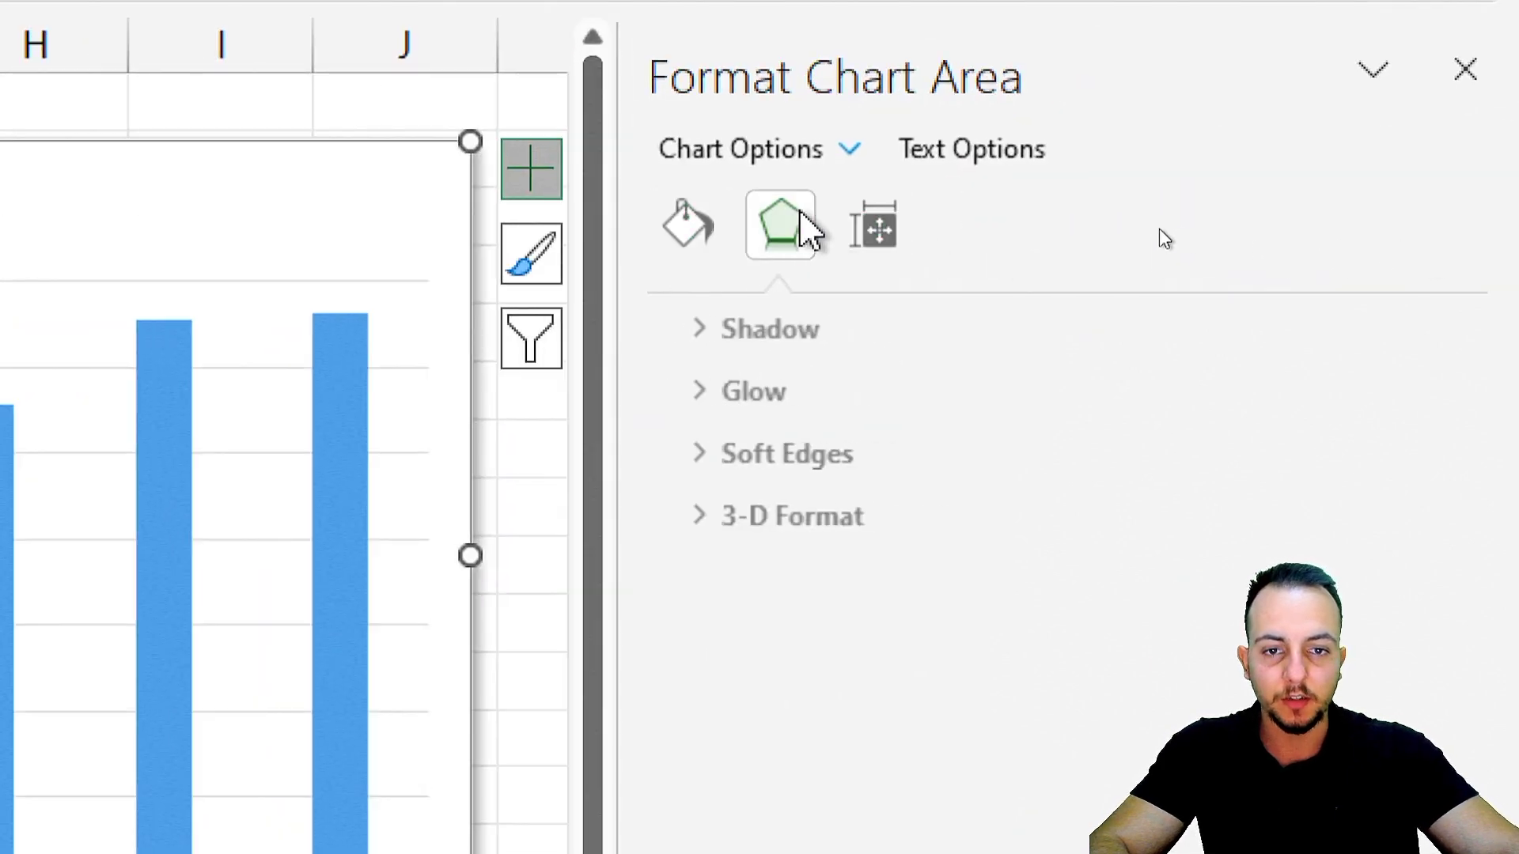
click(794, 328)
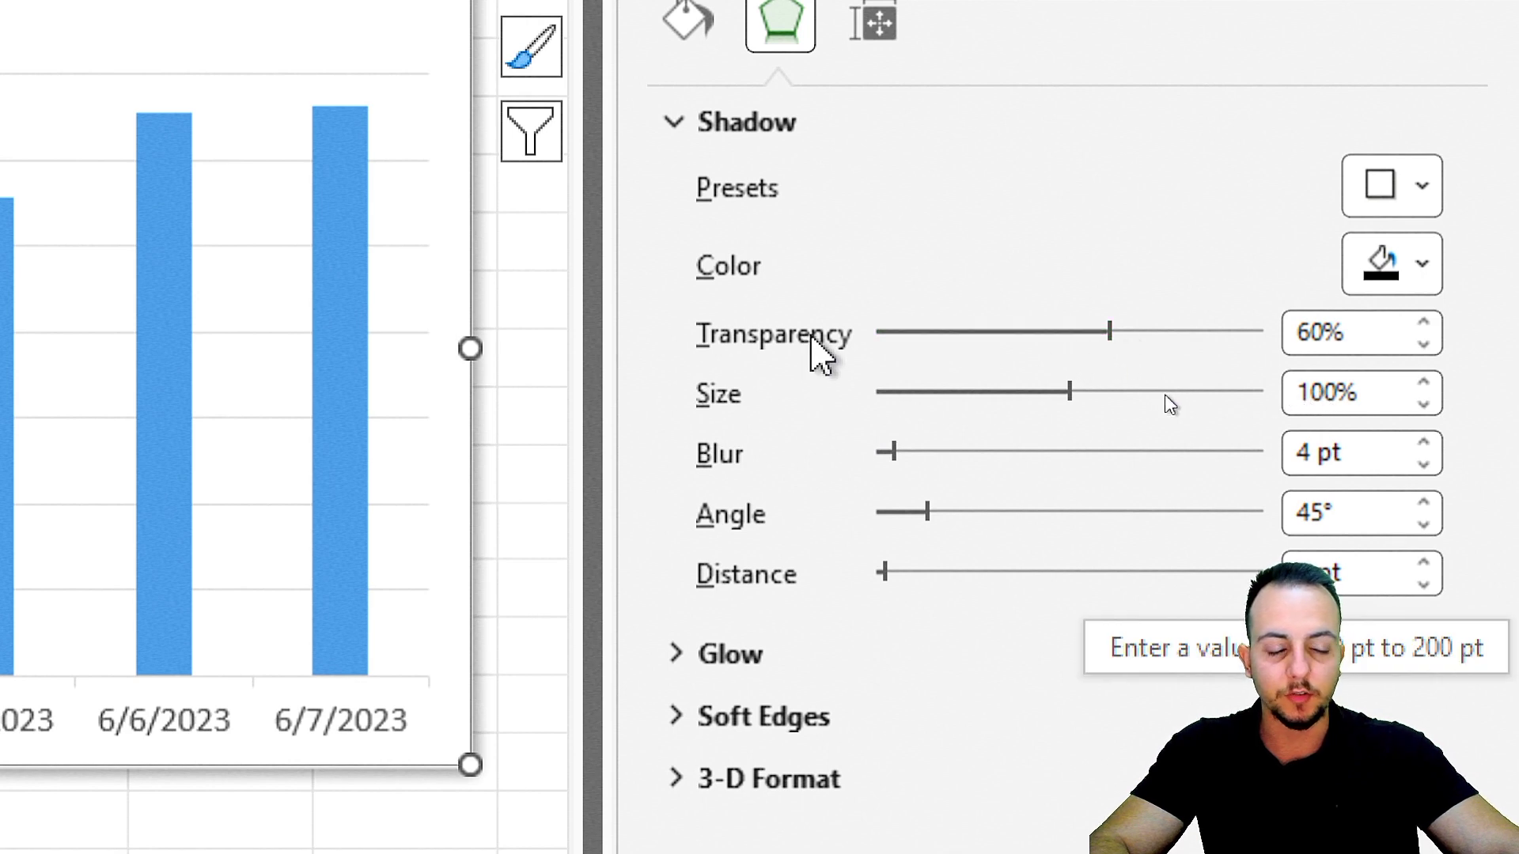
drag(1109, 336, 988, 346)
click(1423, 322)
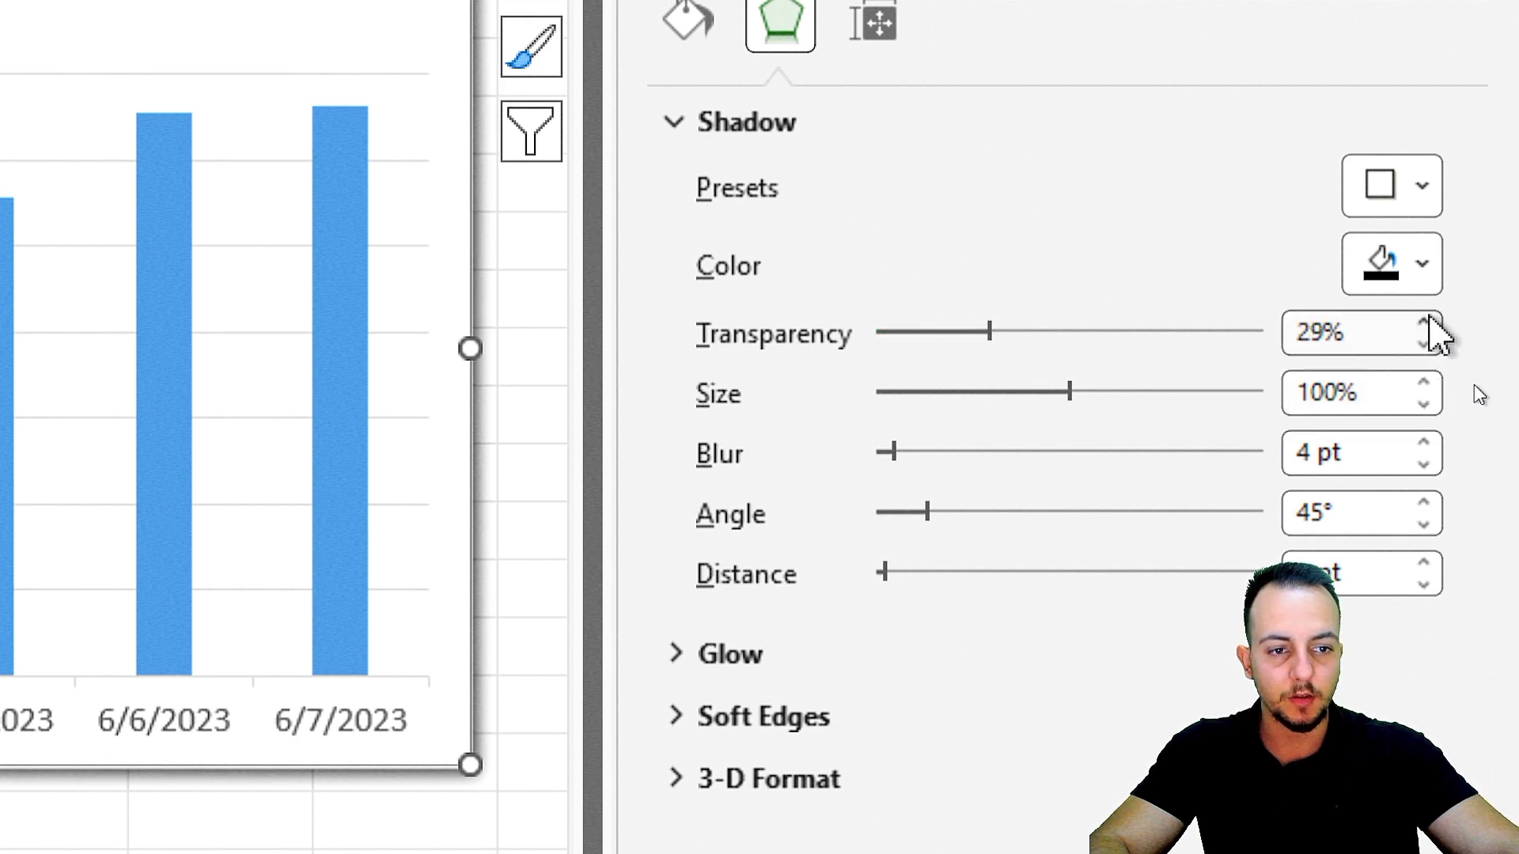
click(1423, 322)
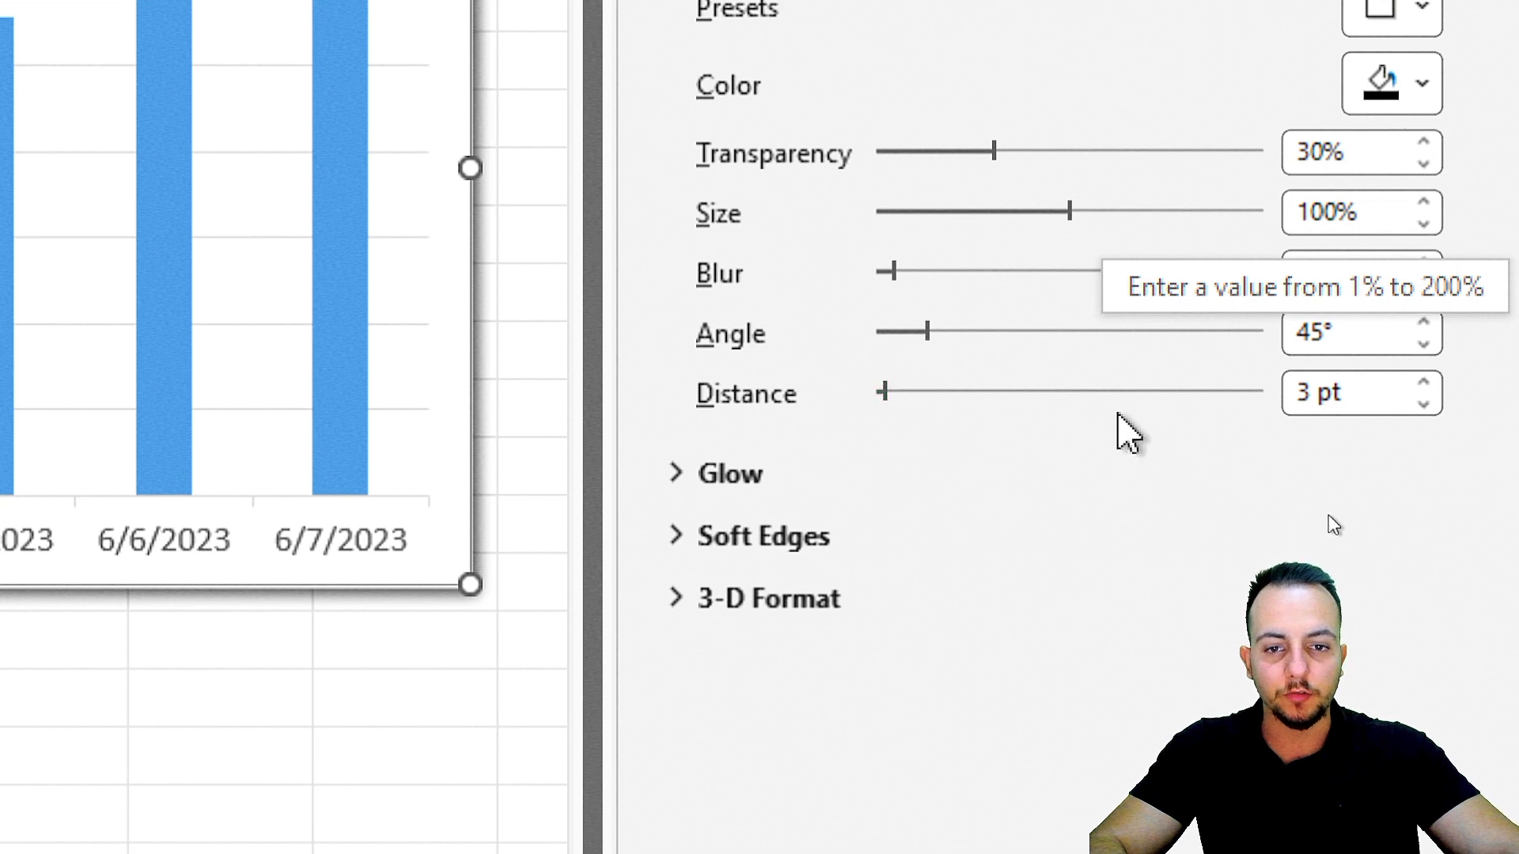
Set the chart area's shadow blur to 3 pt and increase the shadow distance.
click(1423, 284)
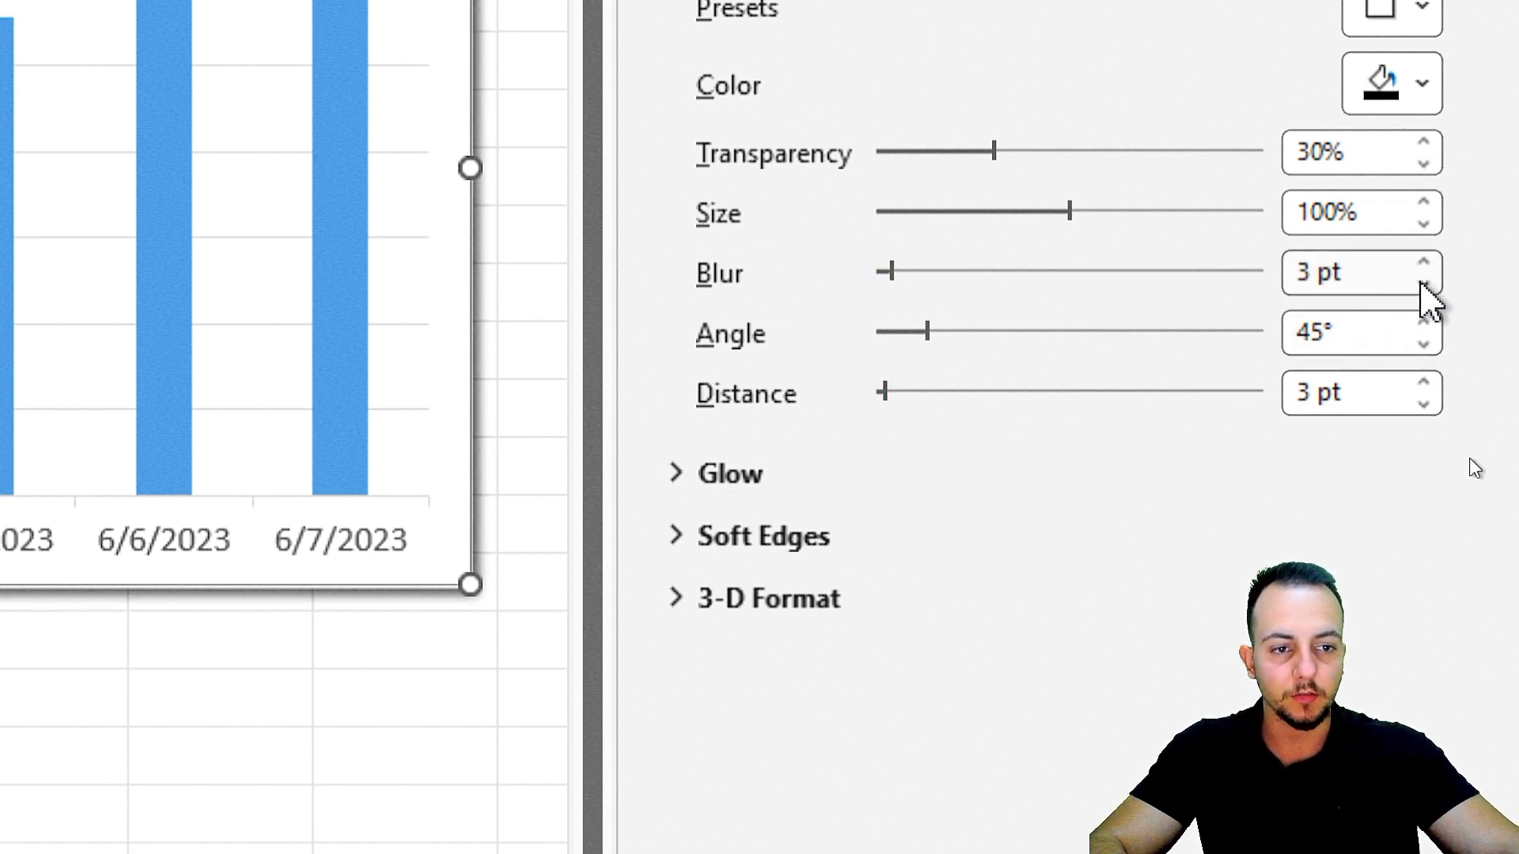
click(1423, 382)
click(1423, 382)
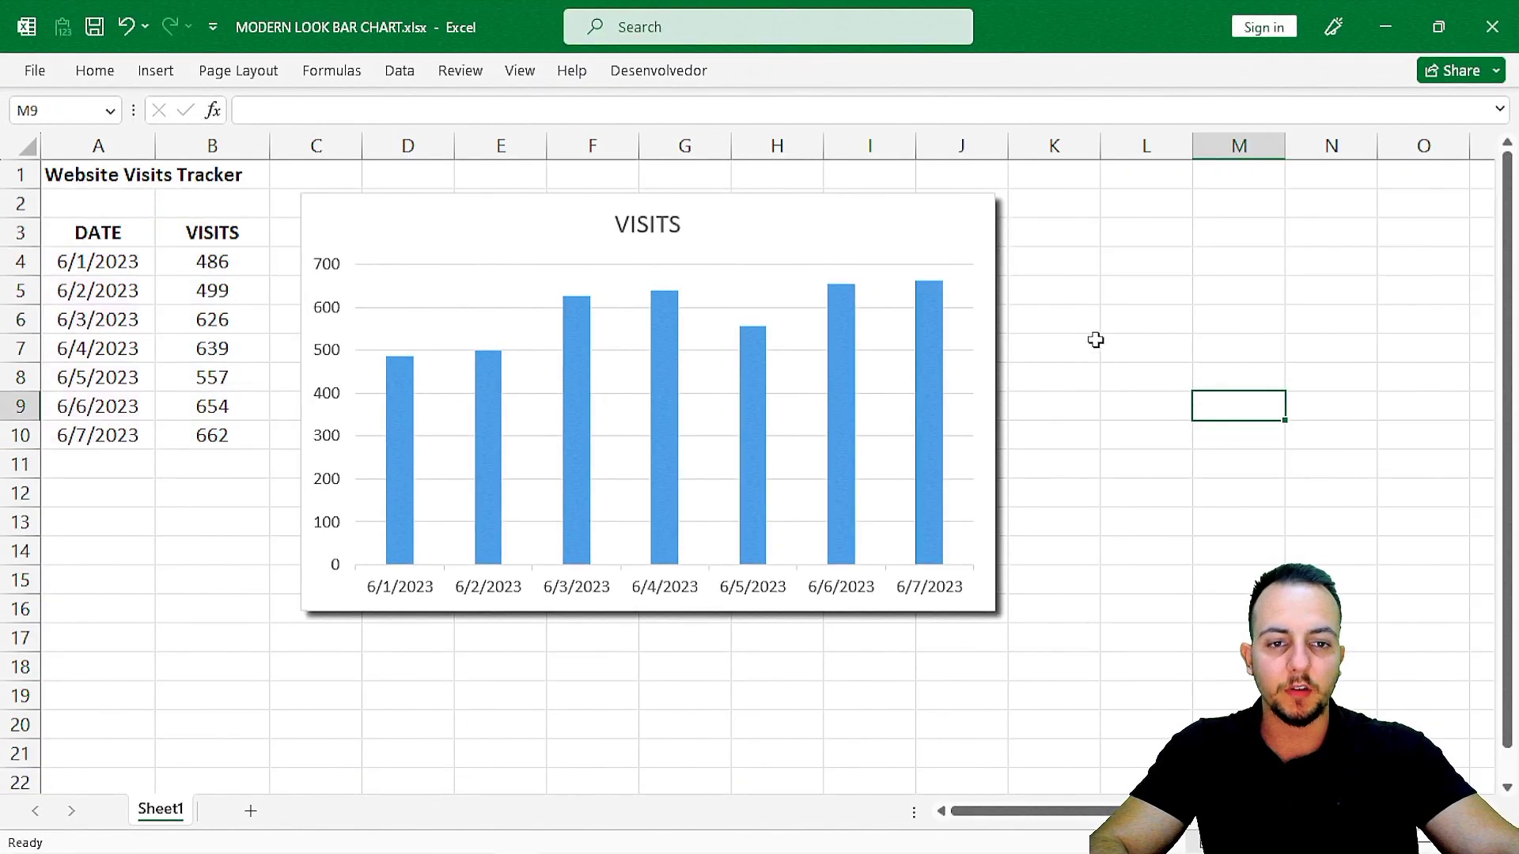
key(ctrl+2)
drag(278, 178, 1017, 640)
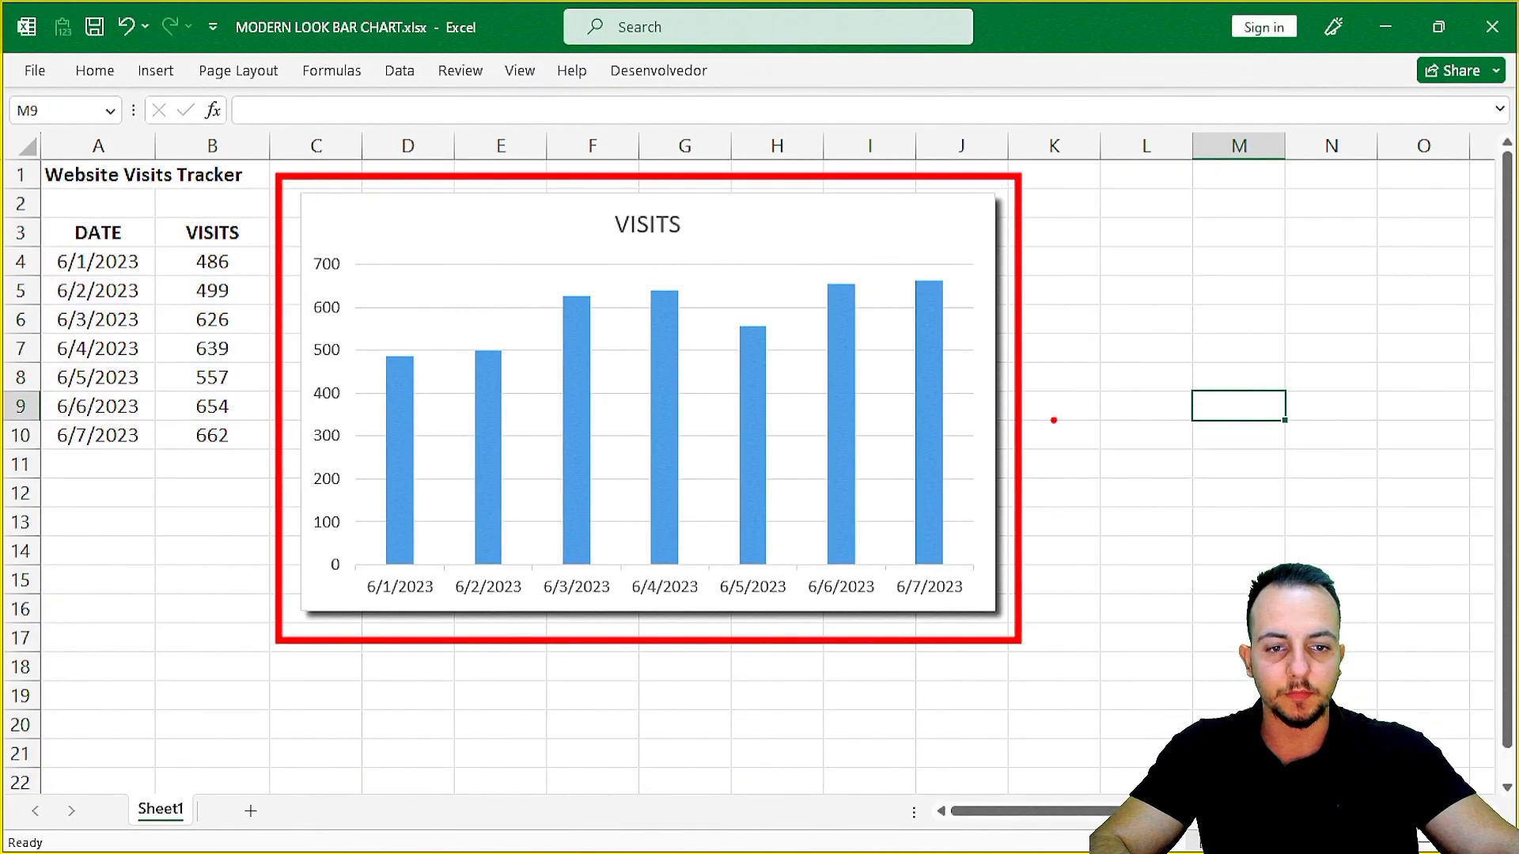
key(ctrl+z)
key(ctrl+z)
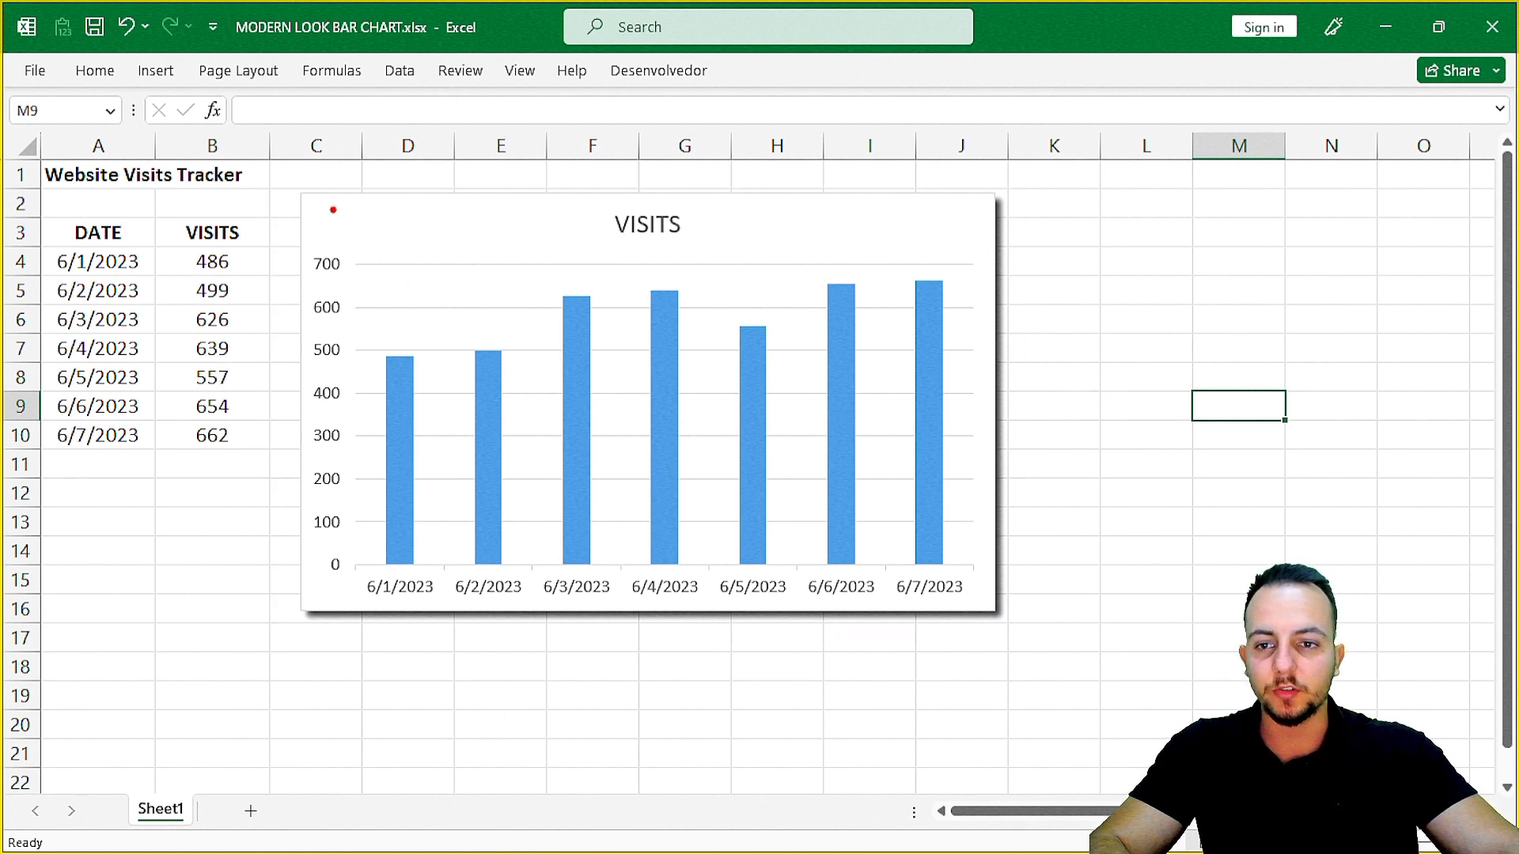
mouse_move(302, 191)
mouse_down()
mouse_move(668, 390)
mouse_move(939, 556)
mouse_move(995, 610)
mouse_up()
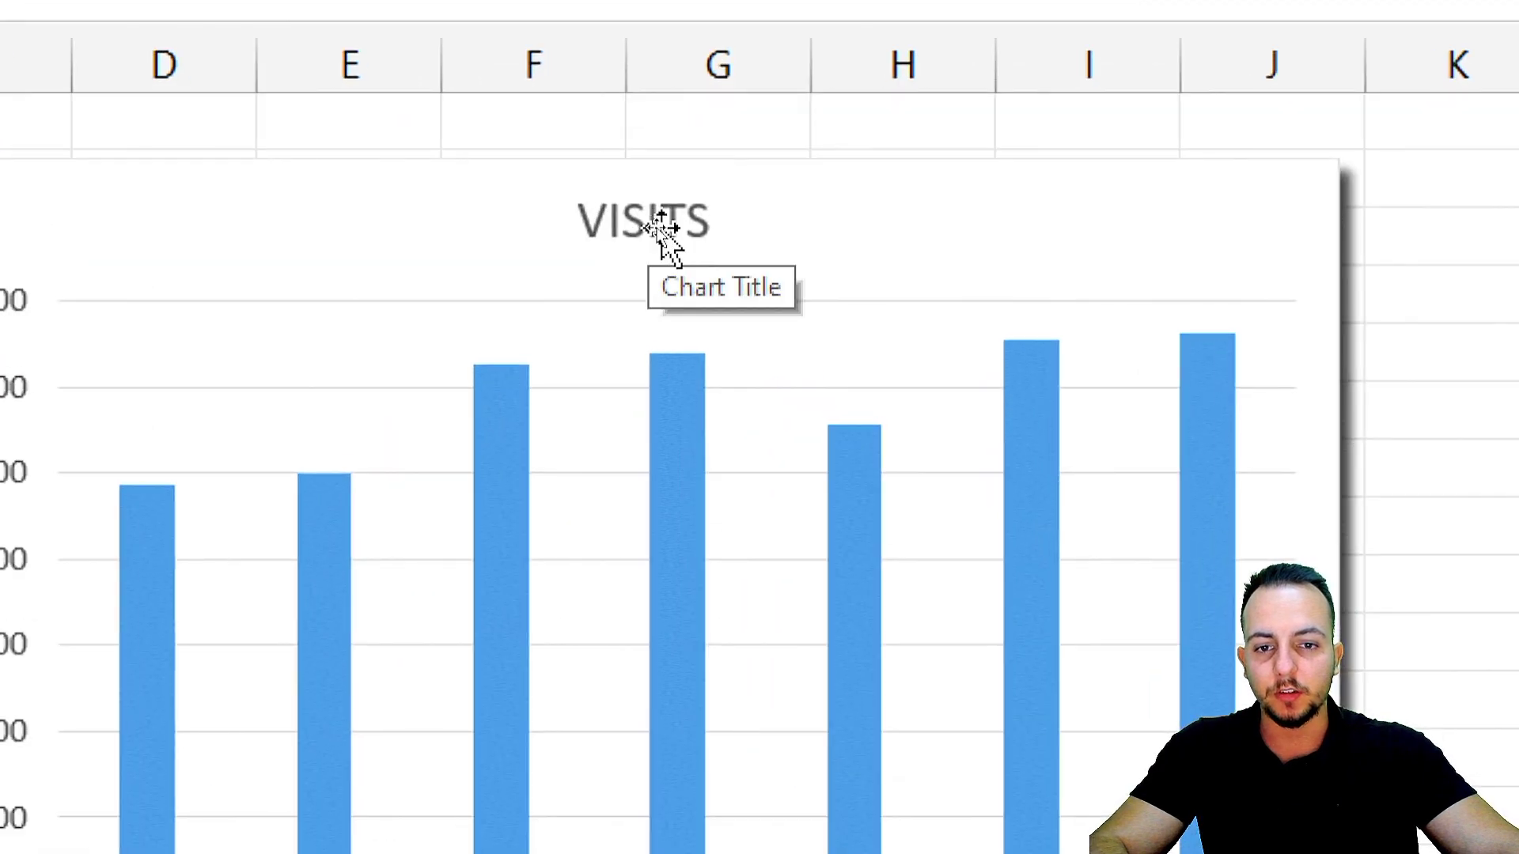
Change the chart title from the series name to "WEBSITE VISITS TRACKER".
click(653, 229)
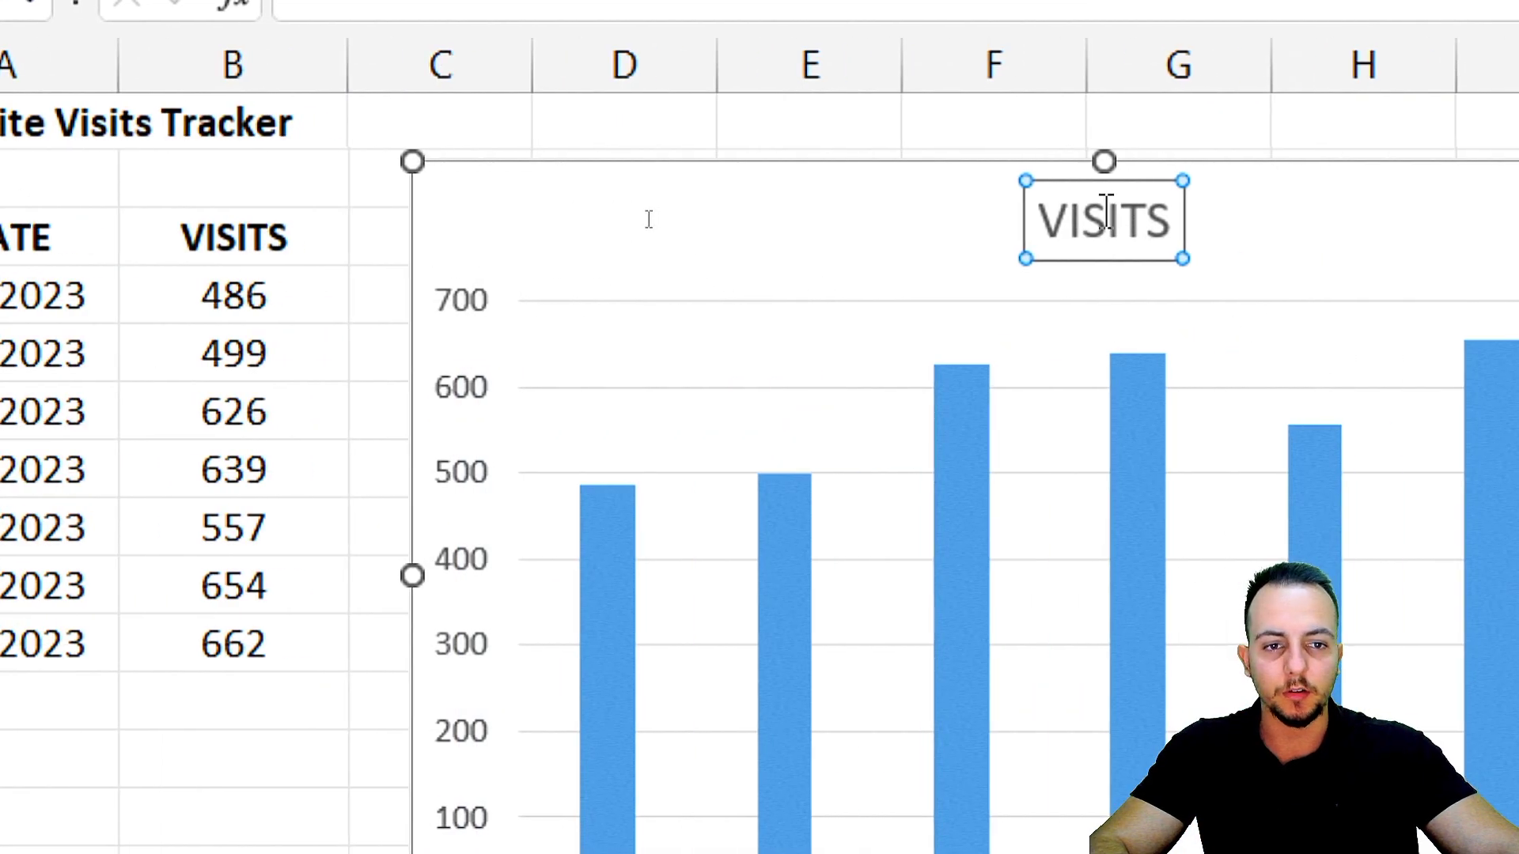
double_click(1108, 217)
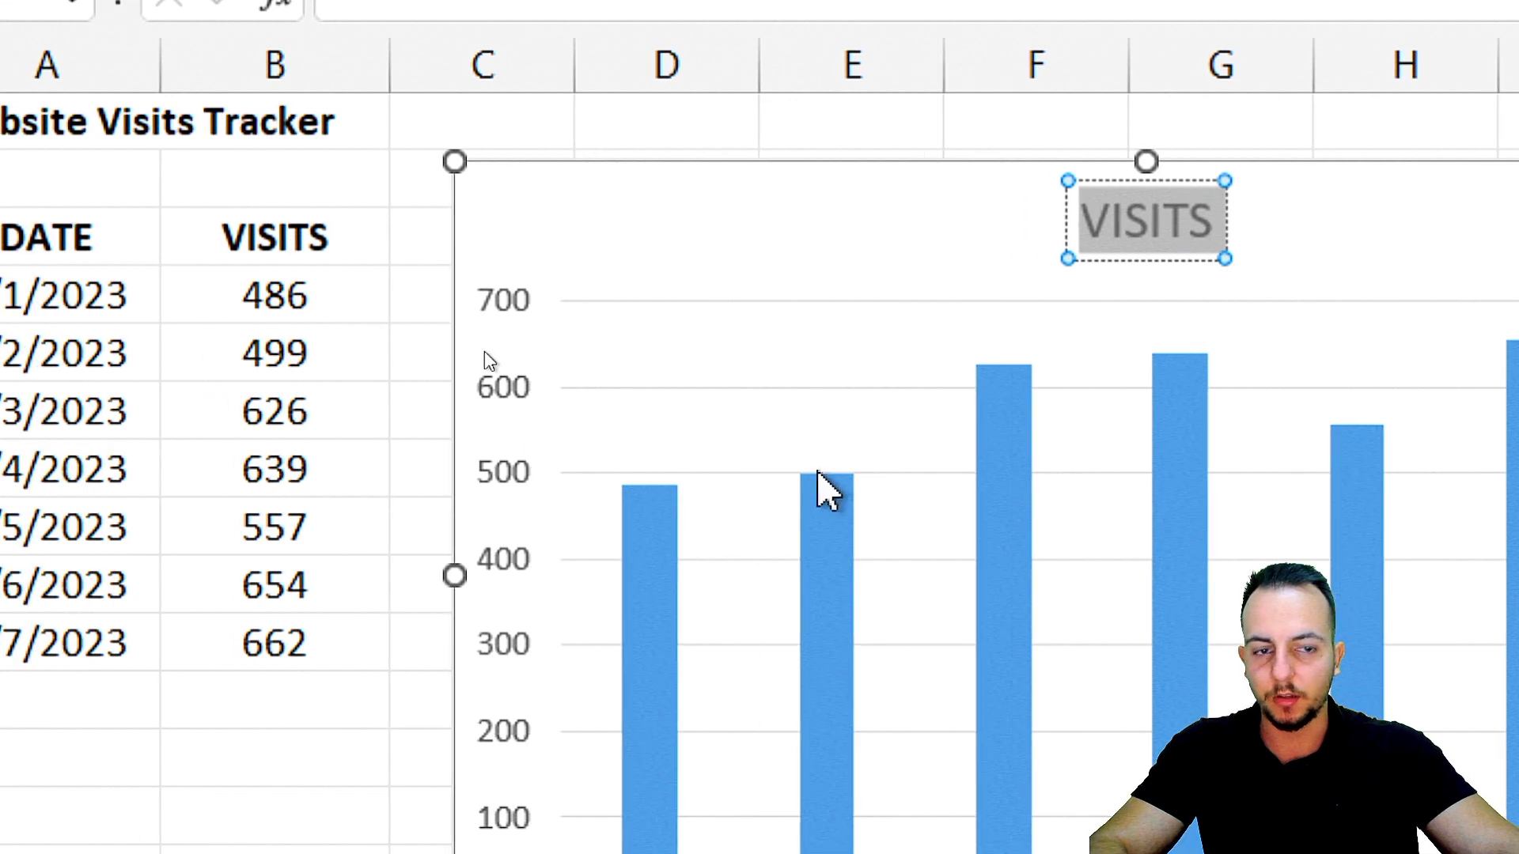
text(WEBSIT)
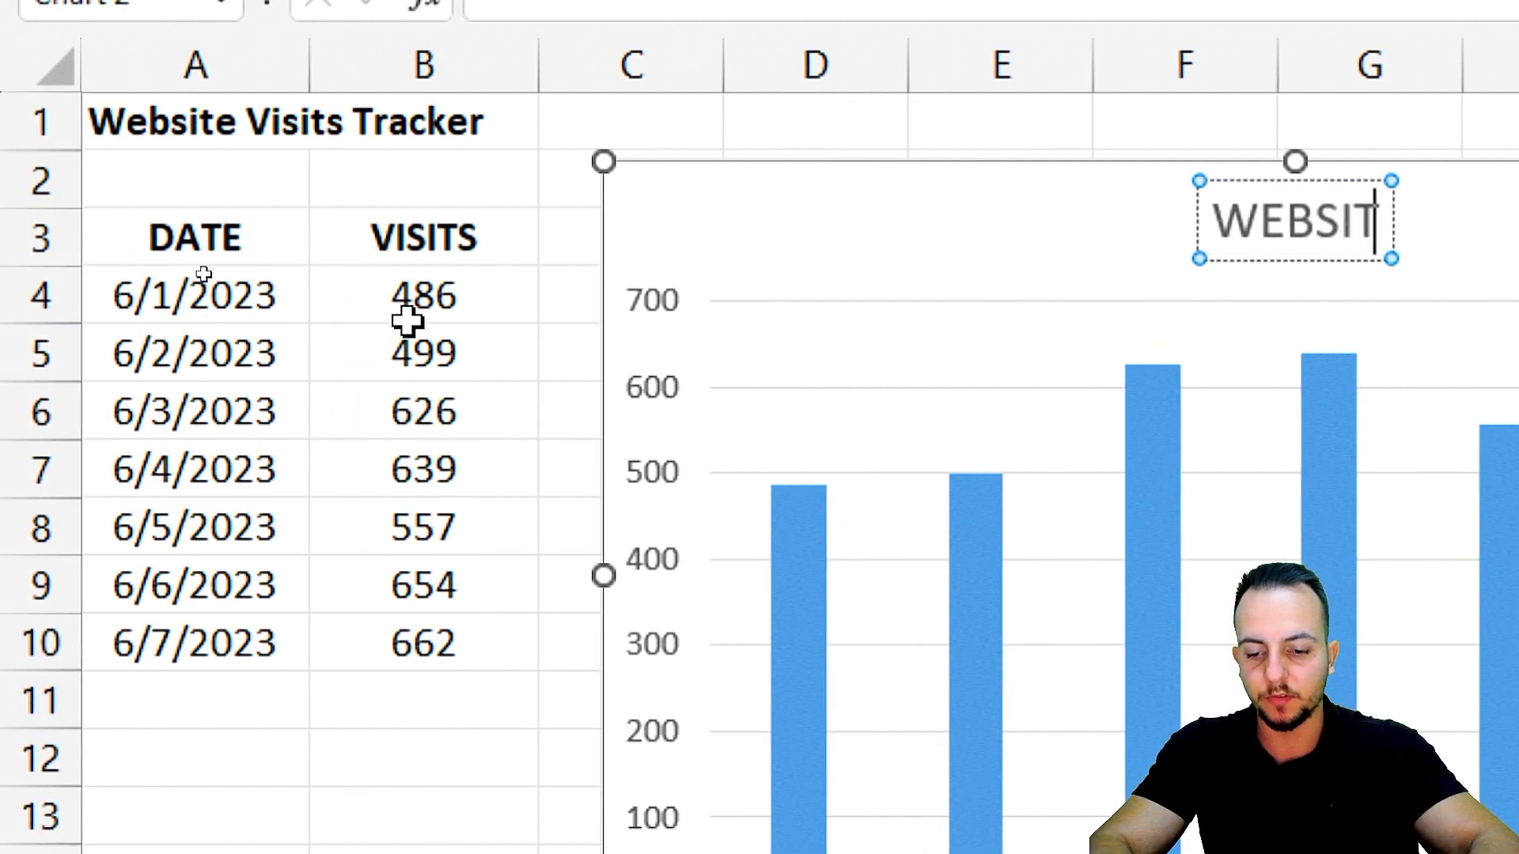
text(E VISITS TR)
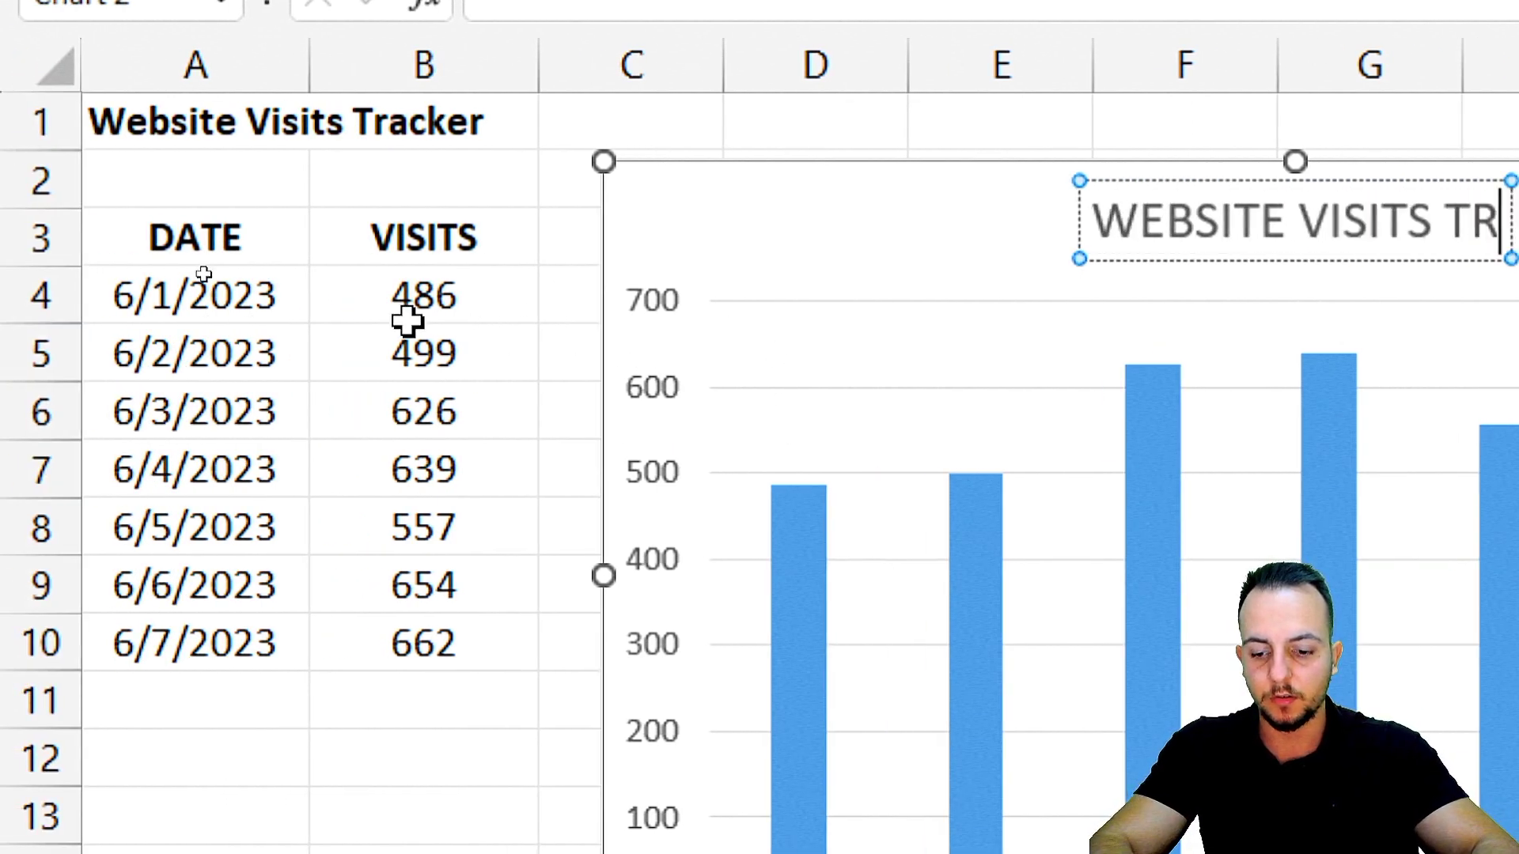
text(ACKER)
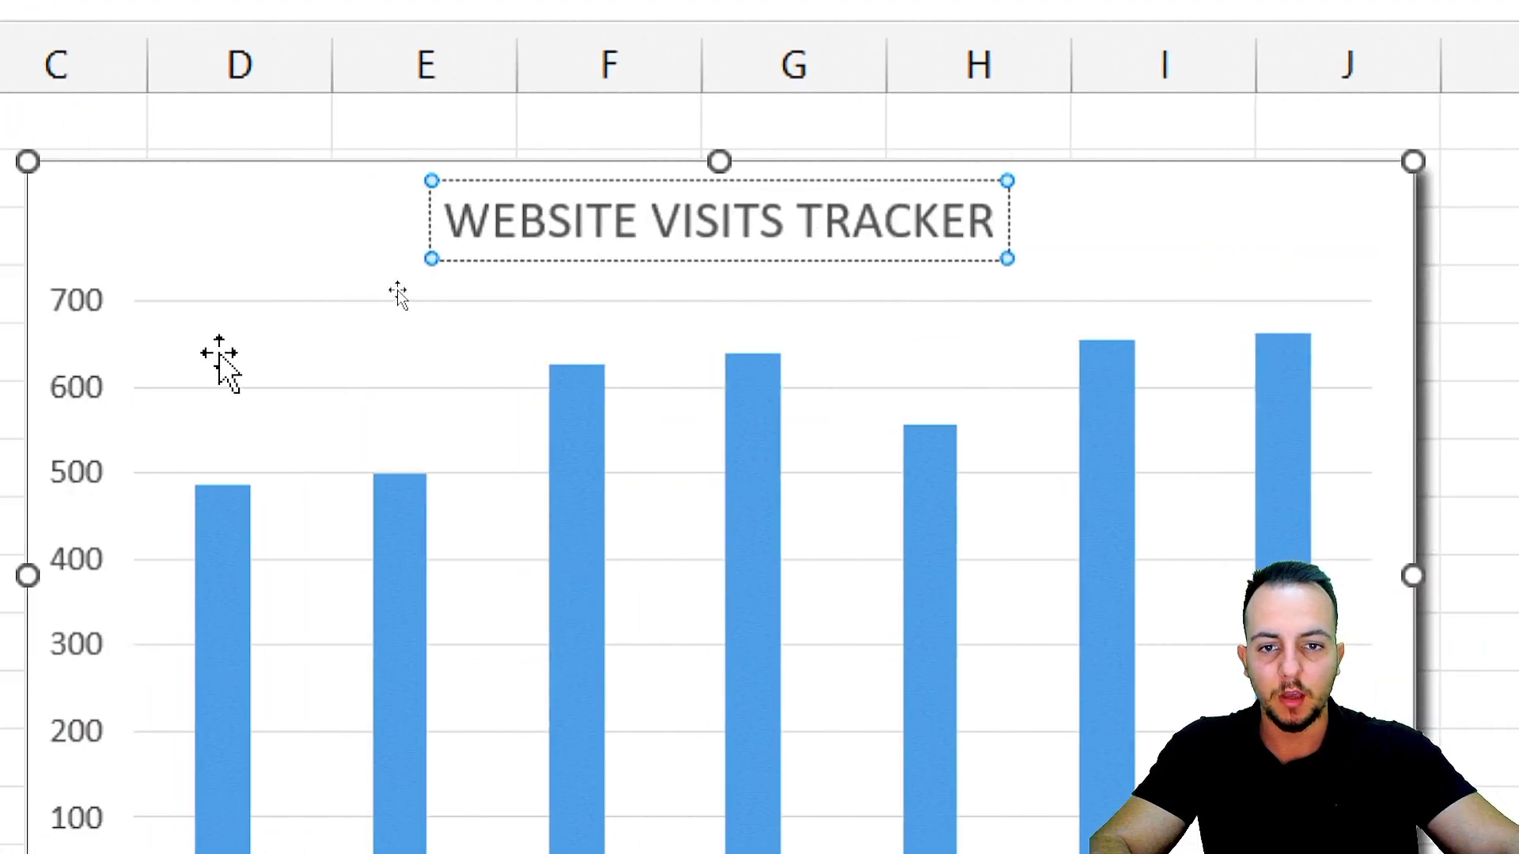
click(1152, 237)
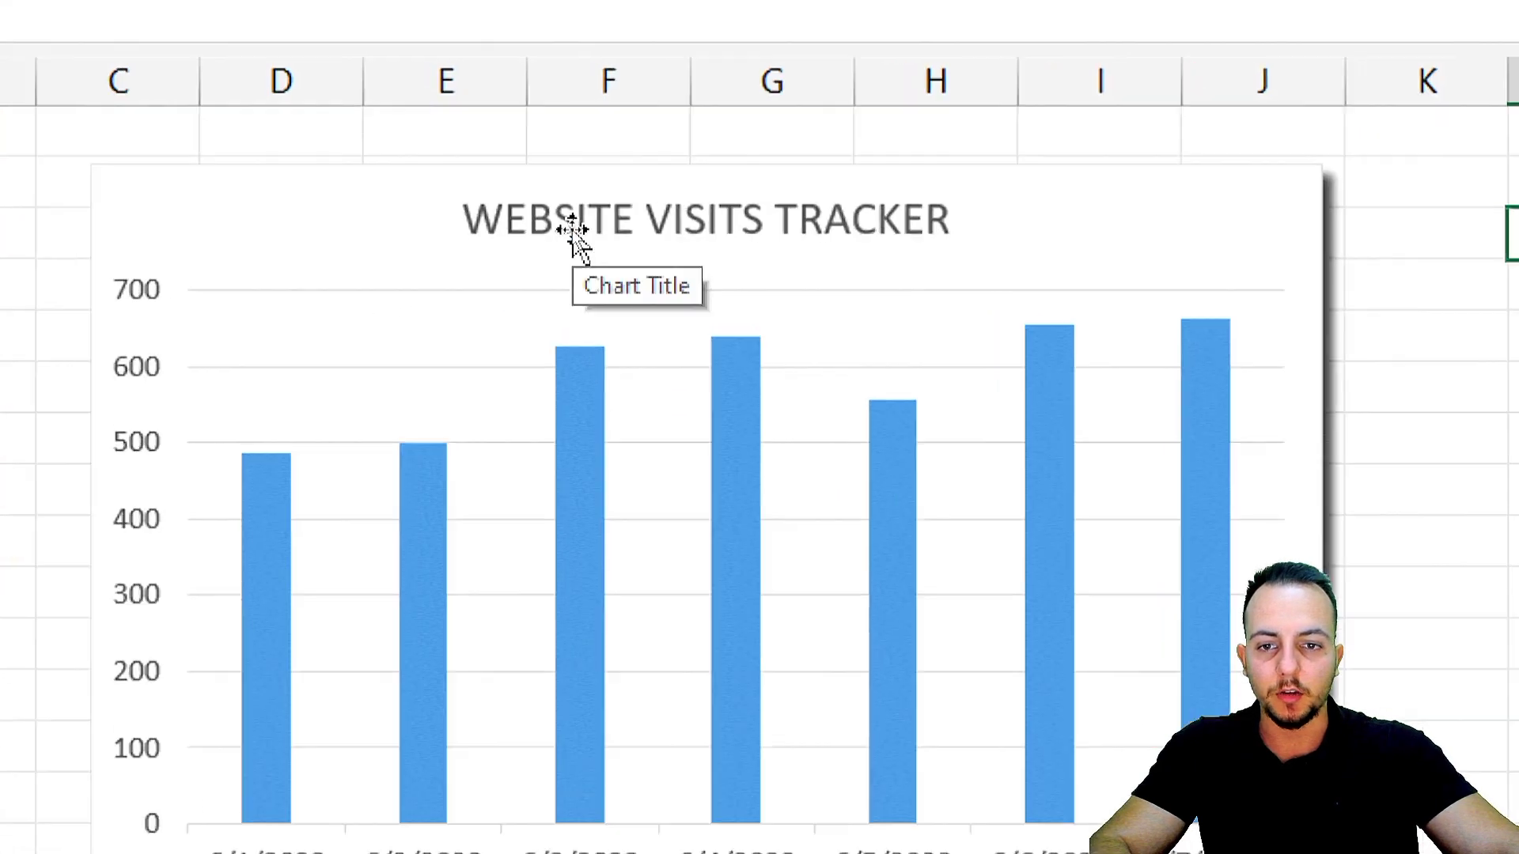
Format the chart title as bold with a font size of 12.
click(574, 229)
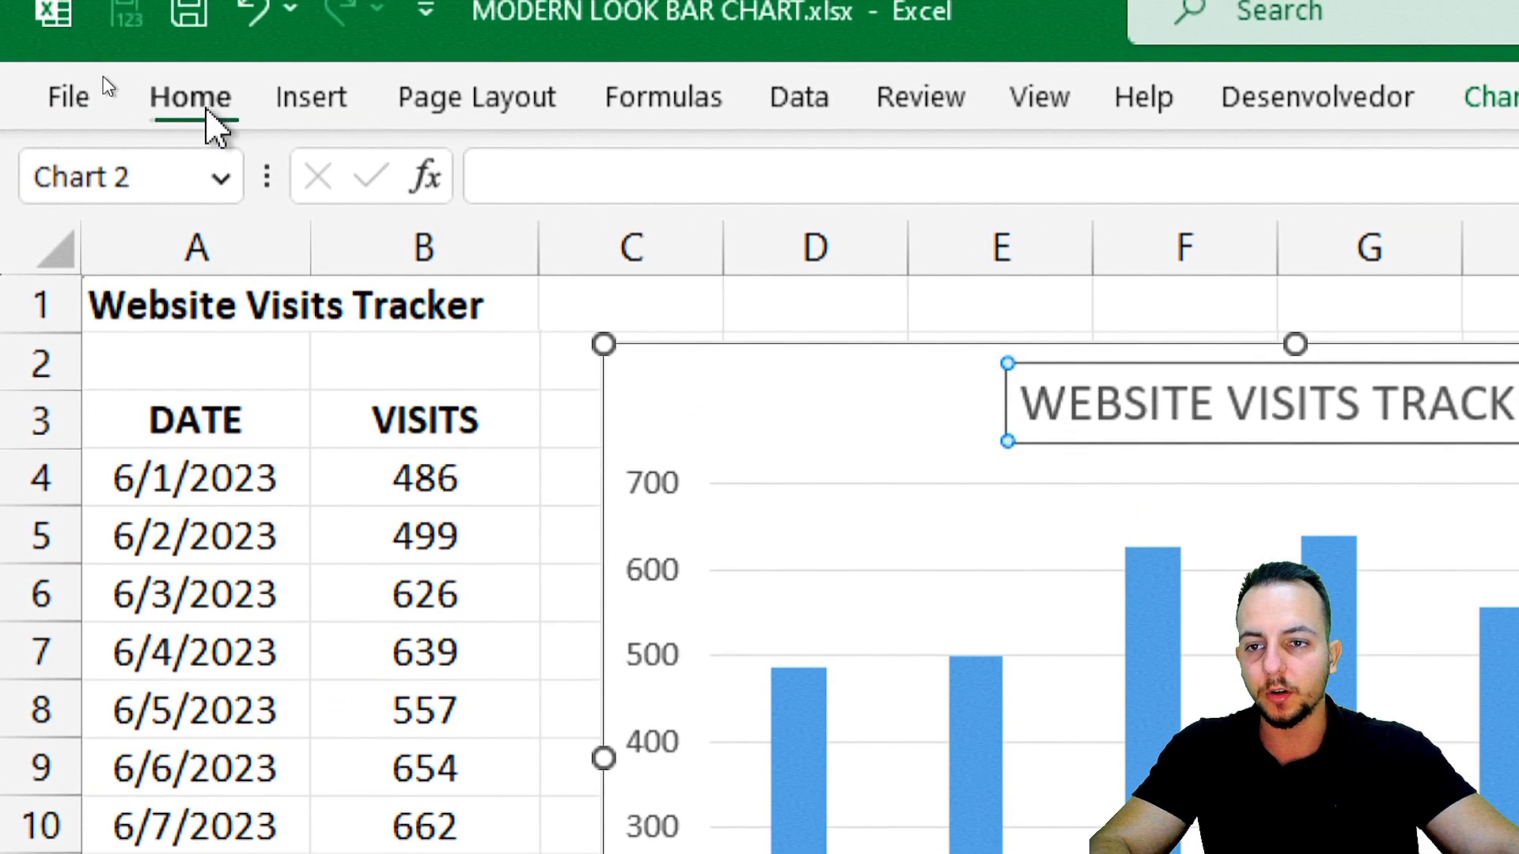
click(209, 111)
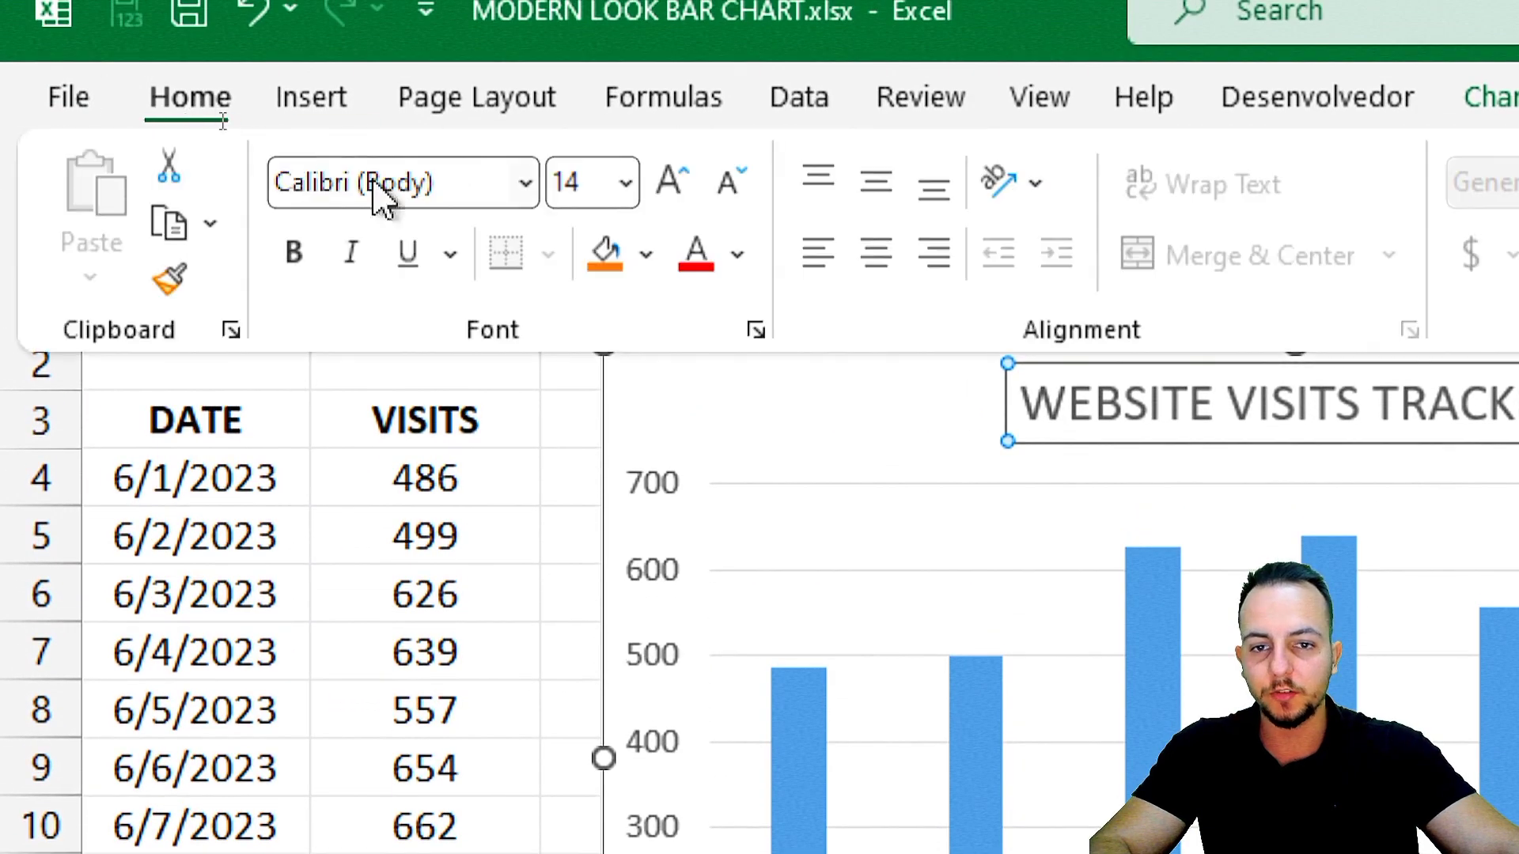
click(738, 190)
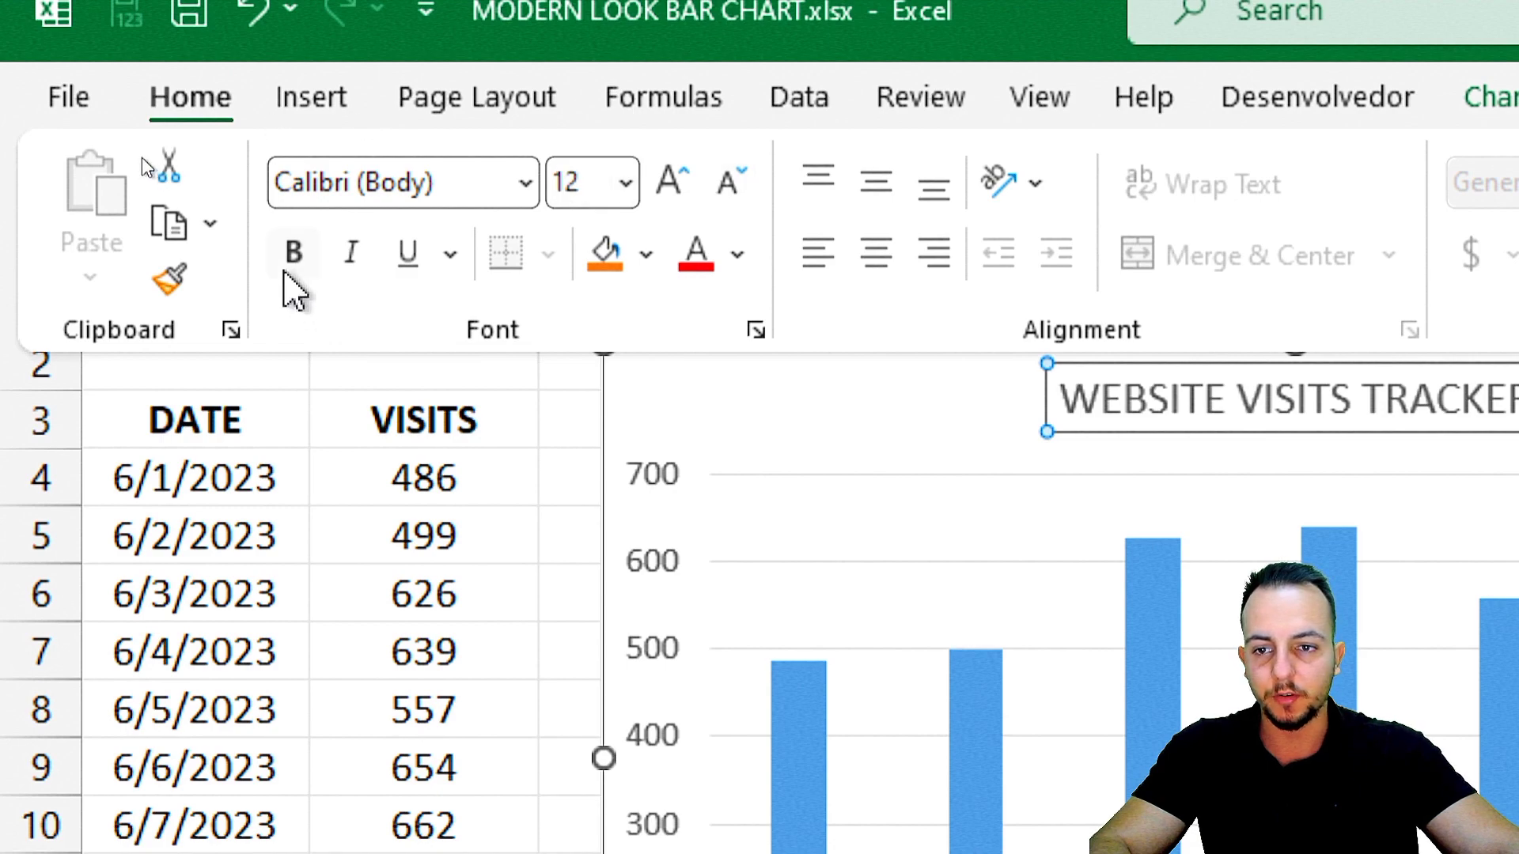
click(293, 252)
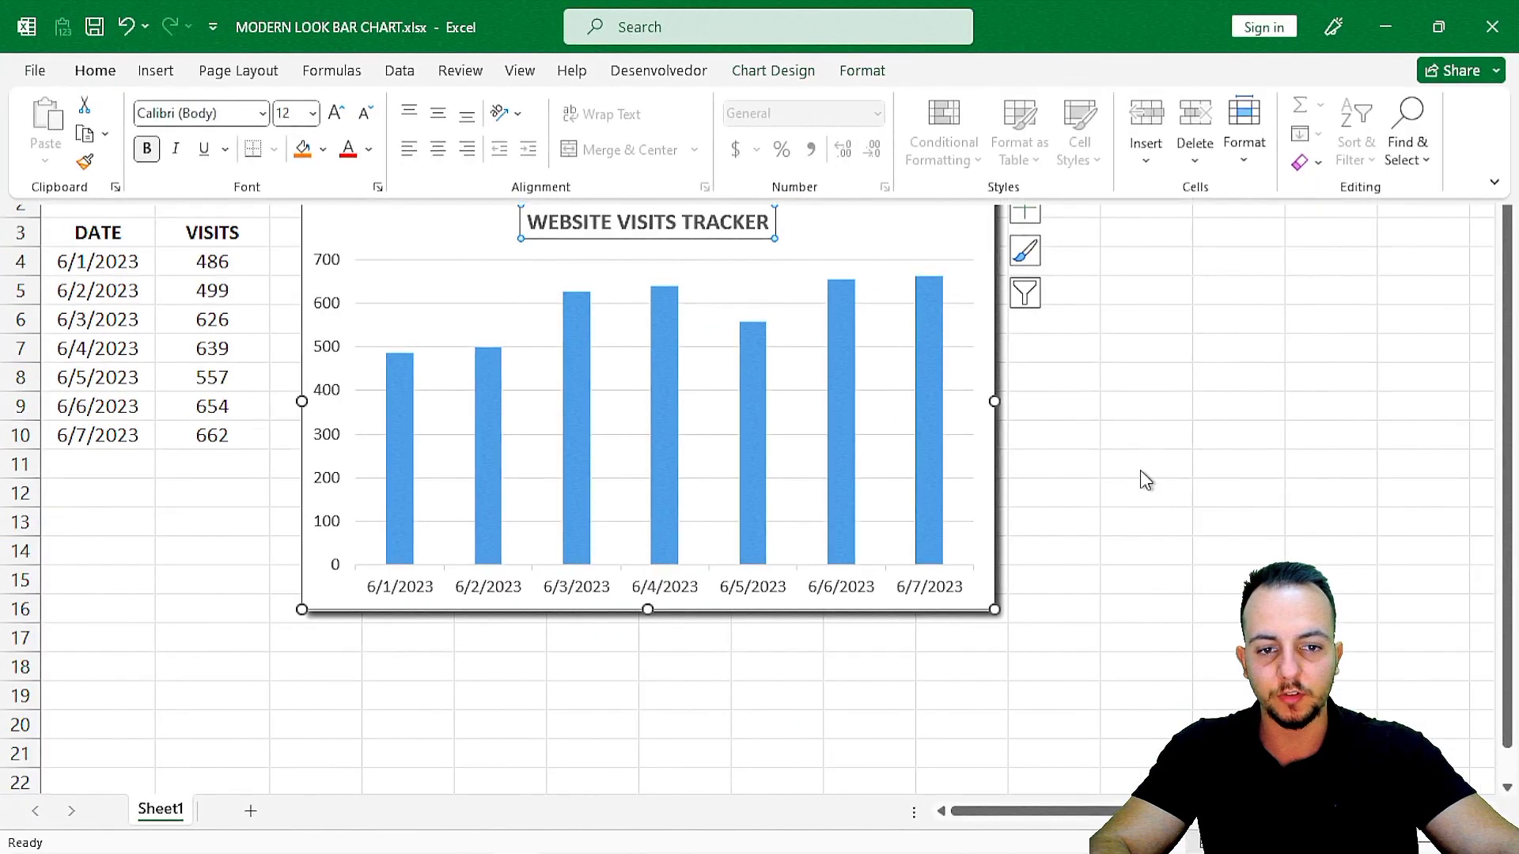
click(1129, 408)
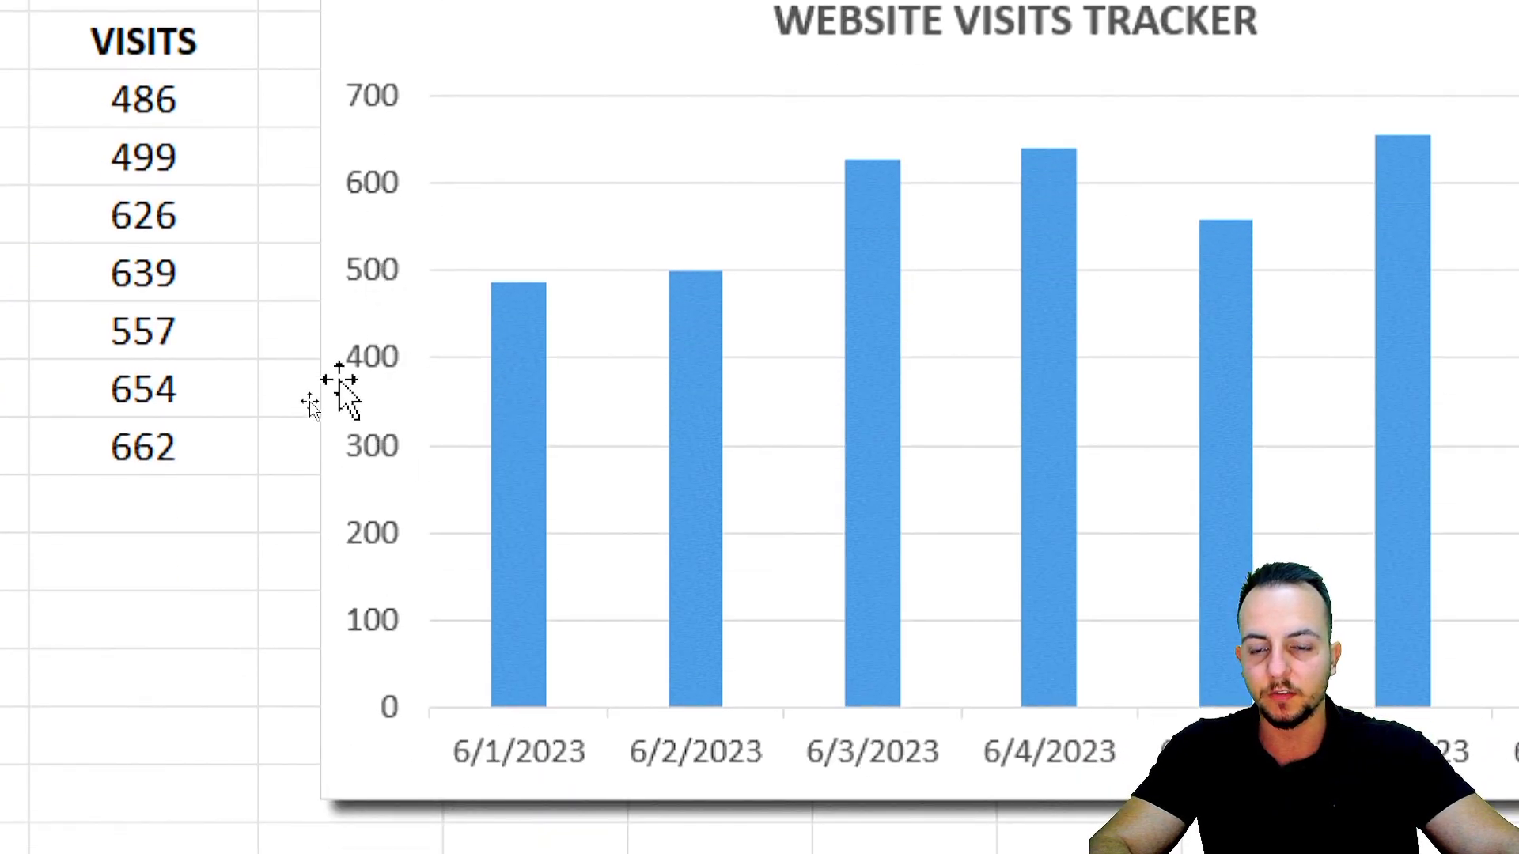
Delete the chart's vertical value axis and its horizontal gridlines.
click(381, 358)
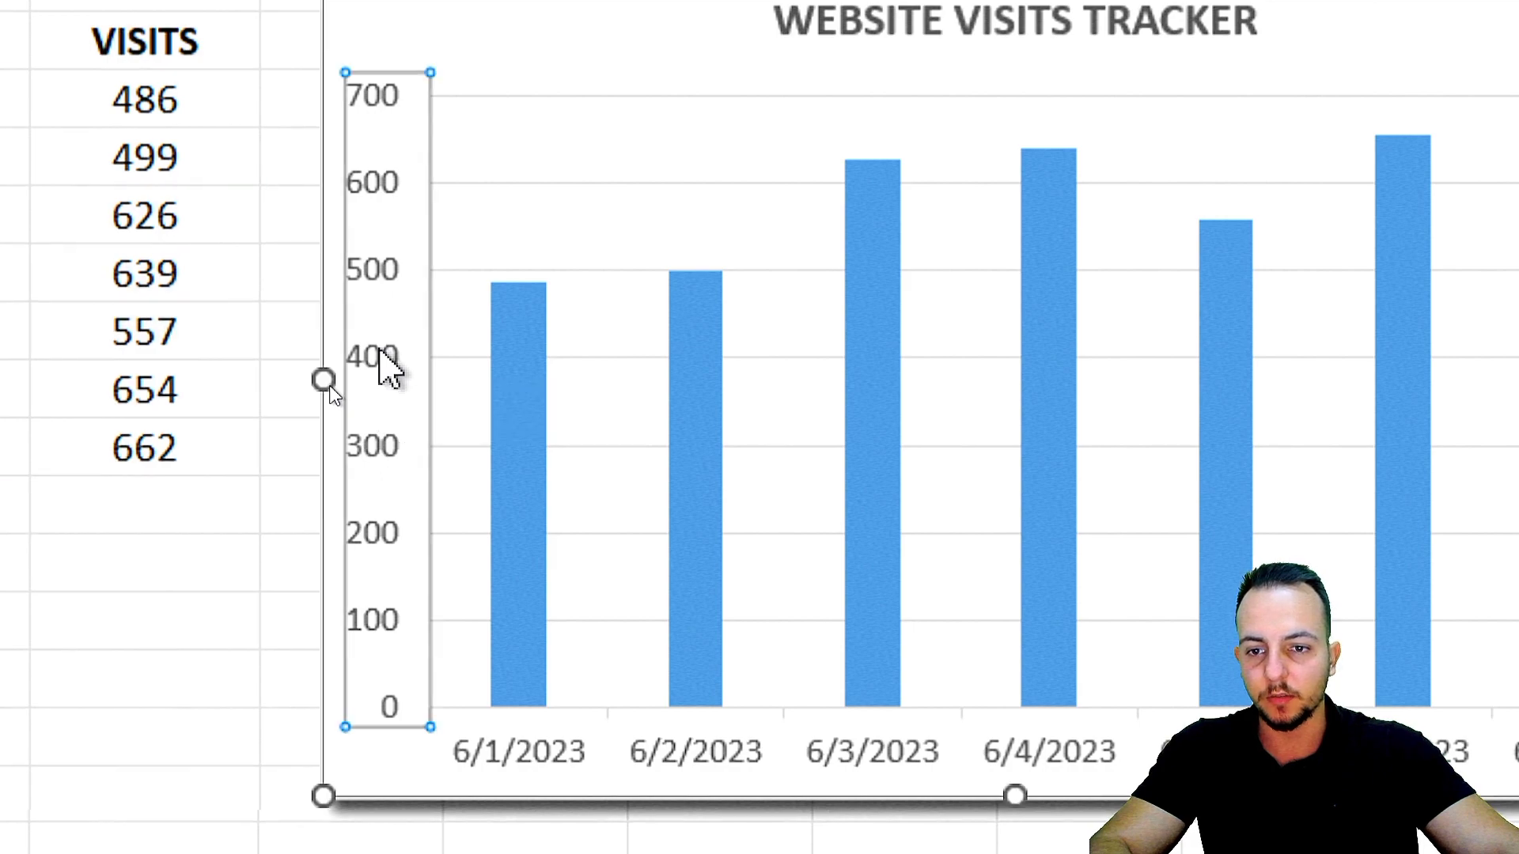
key(Delete)
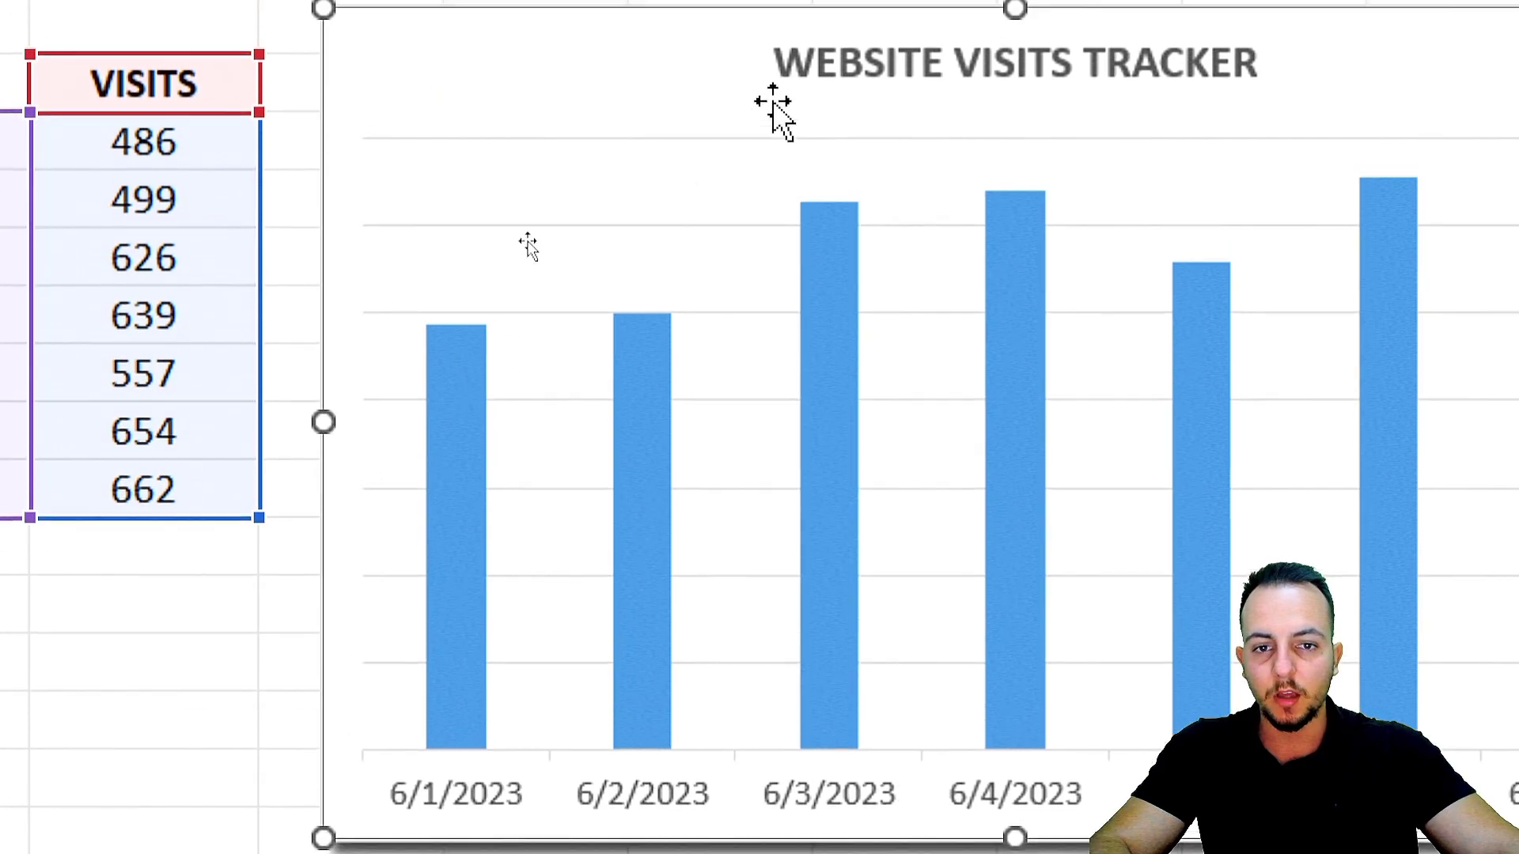
click(678, 345)
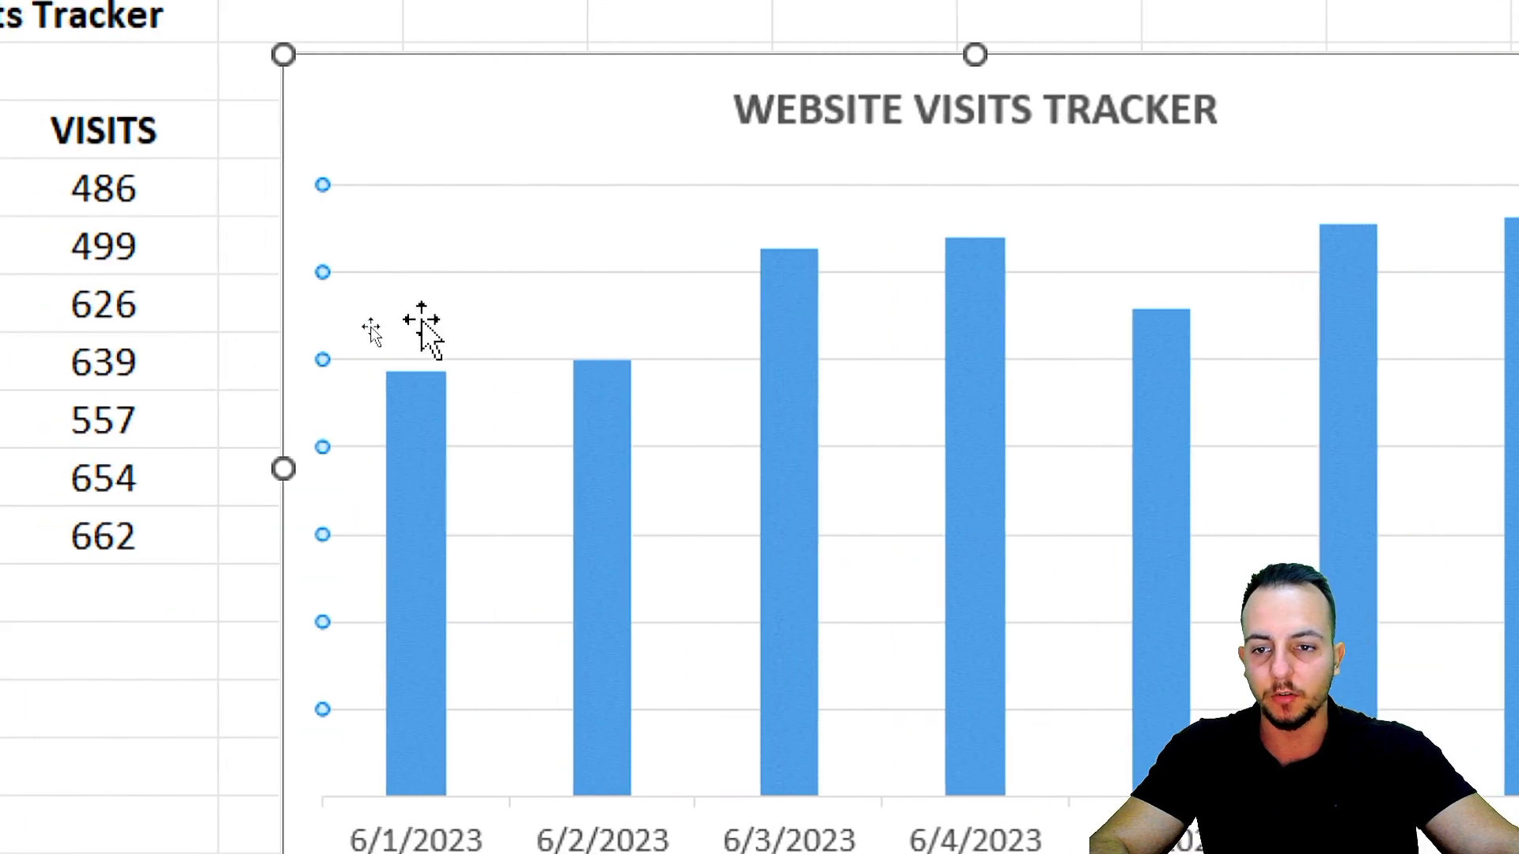
key(Delete)
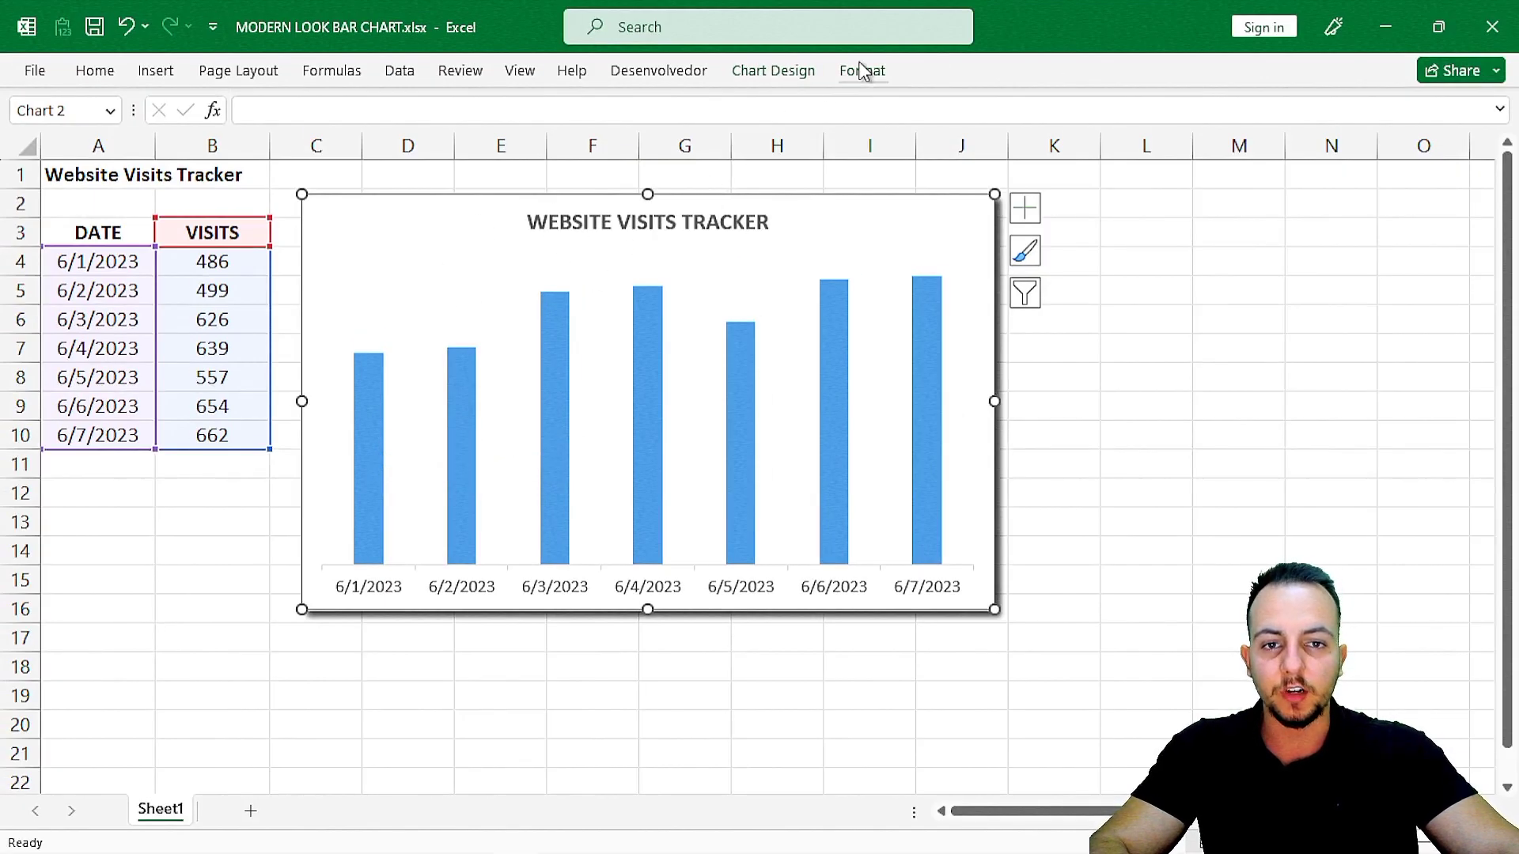
Add data labels to the chart's columns in the Outside End position.
click(800, 76)
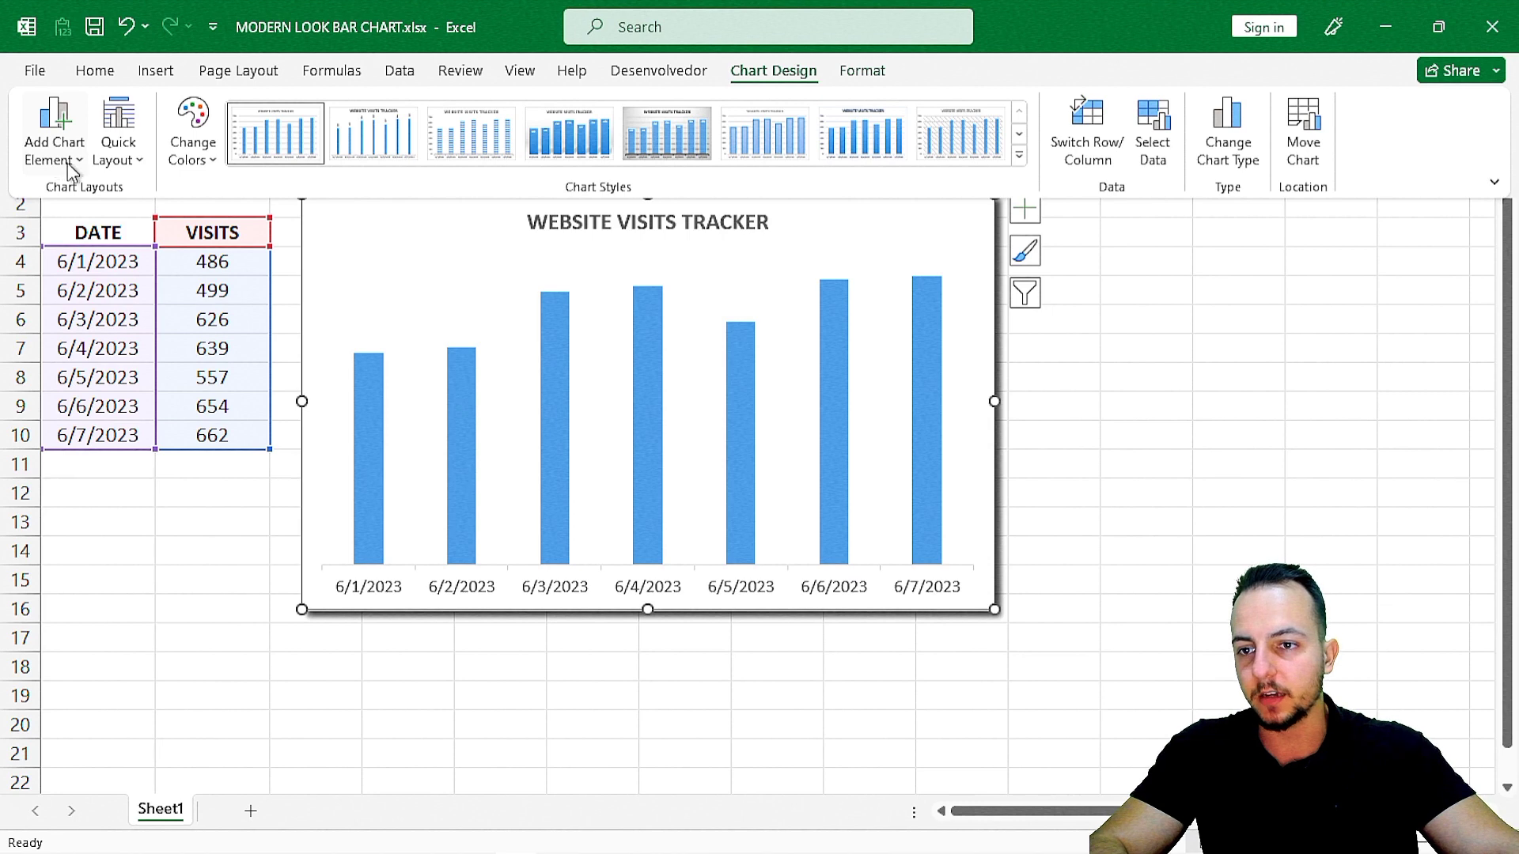
click(72, 158)
mouse_move(105, 300)
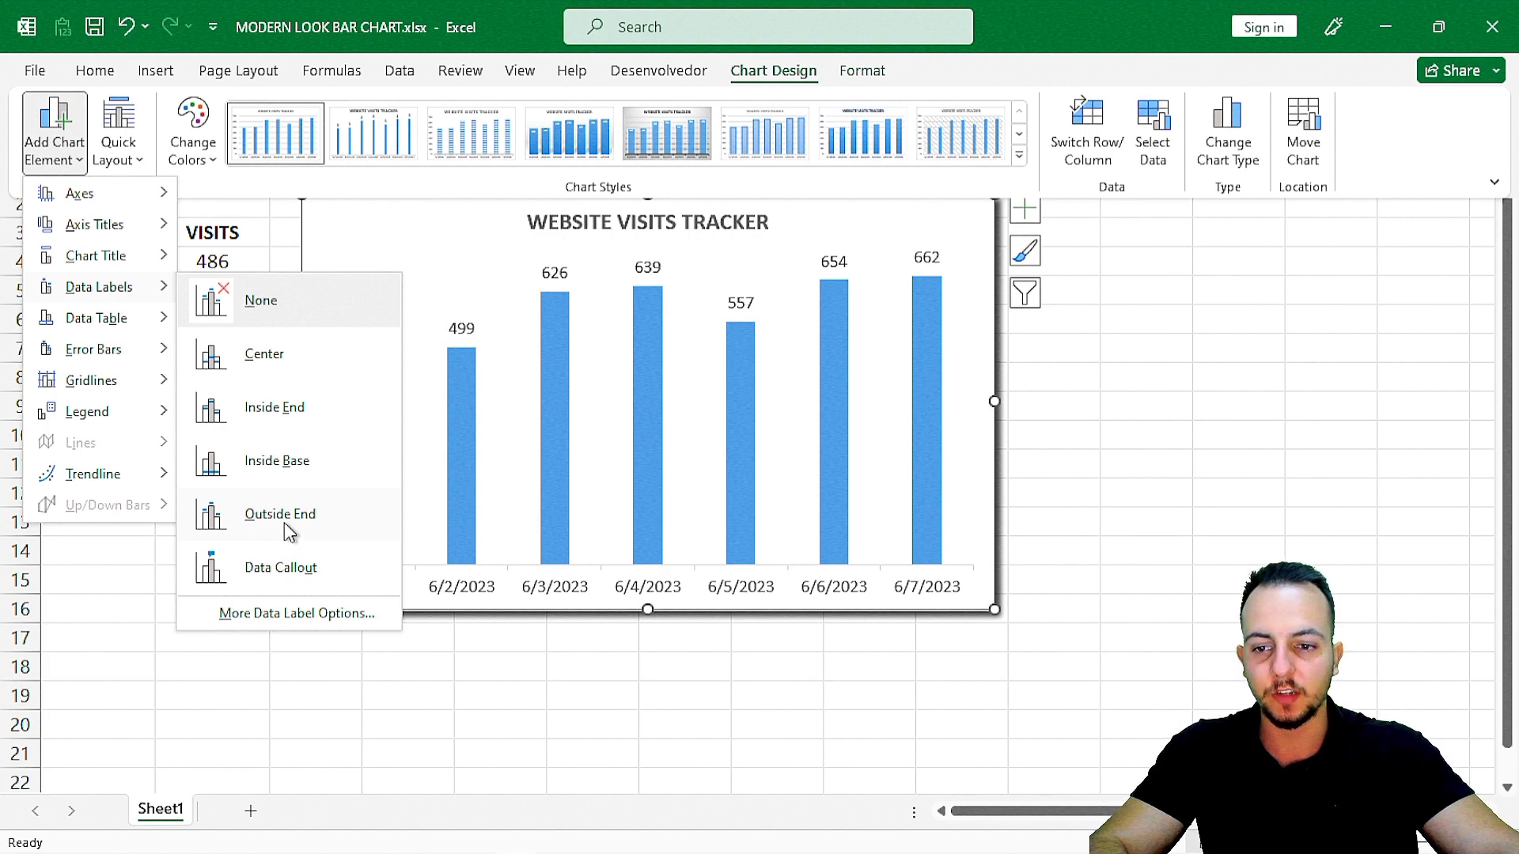
click(280, 514)
click(416, 356)
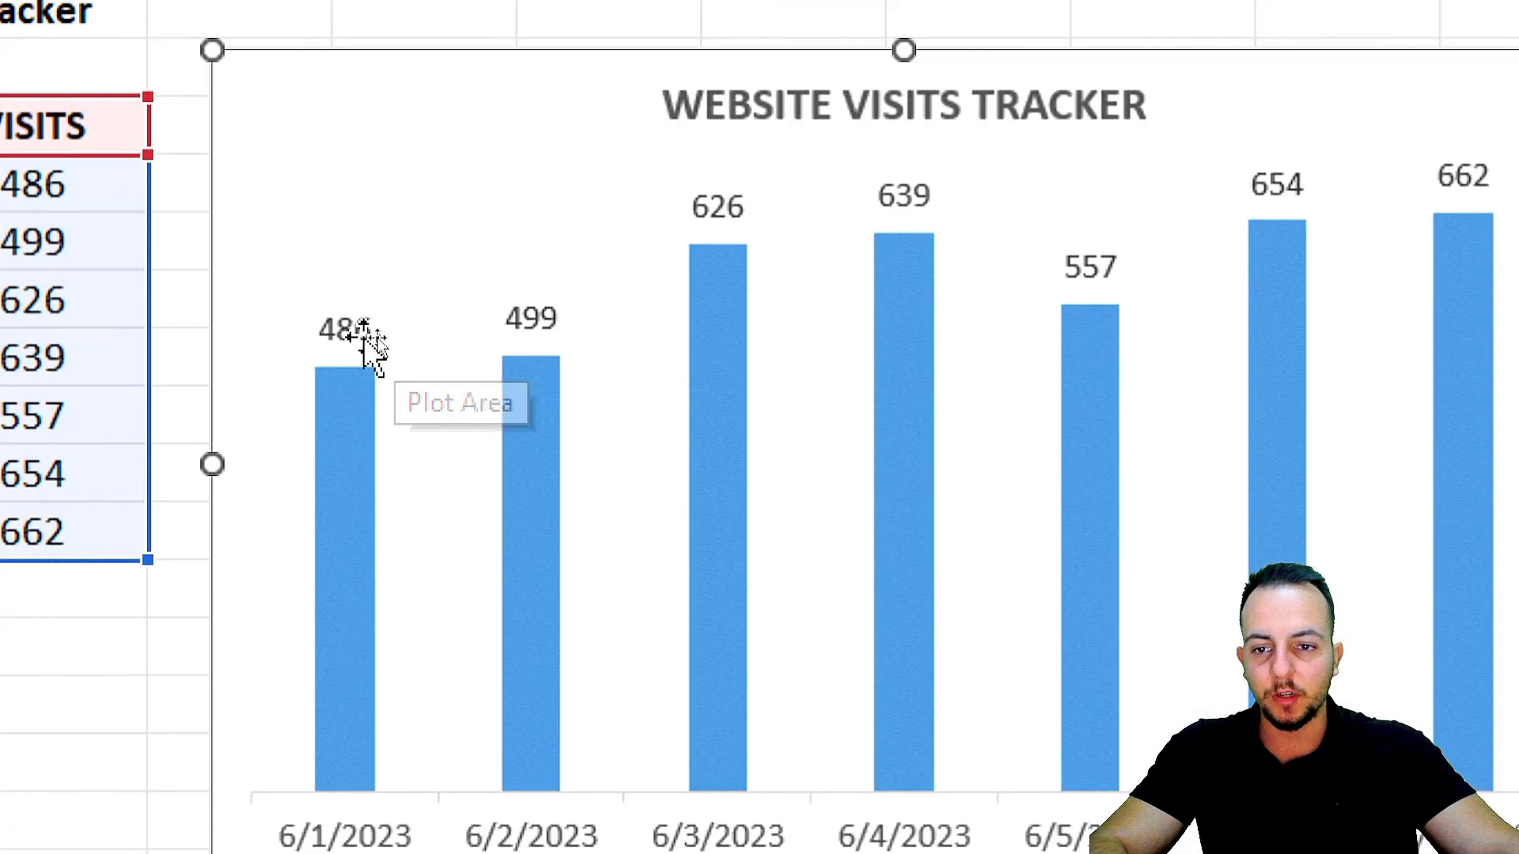
Make the data labels above all the chart's columns bold.
click(382, 338)
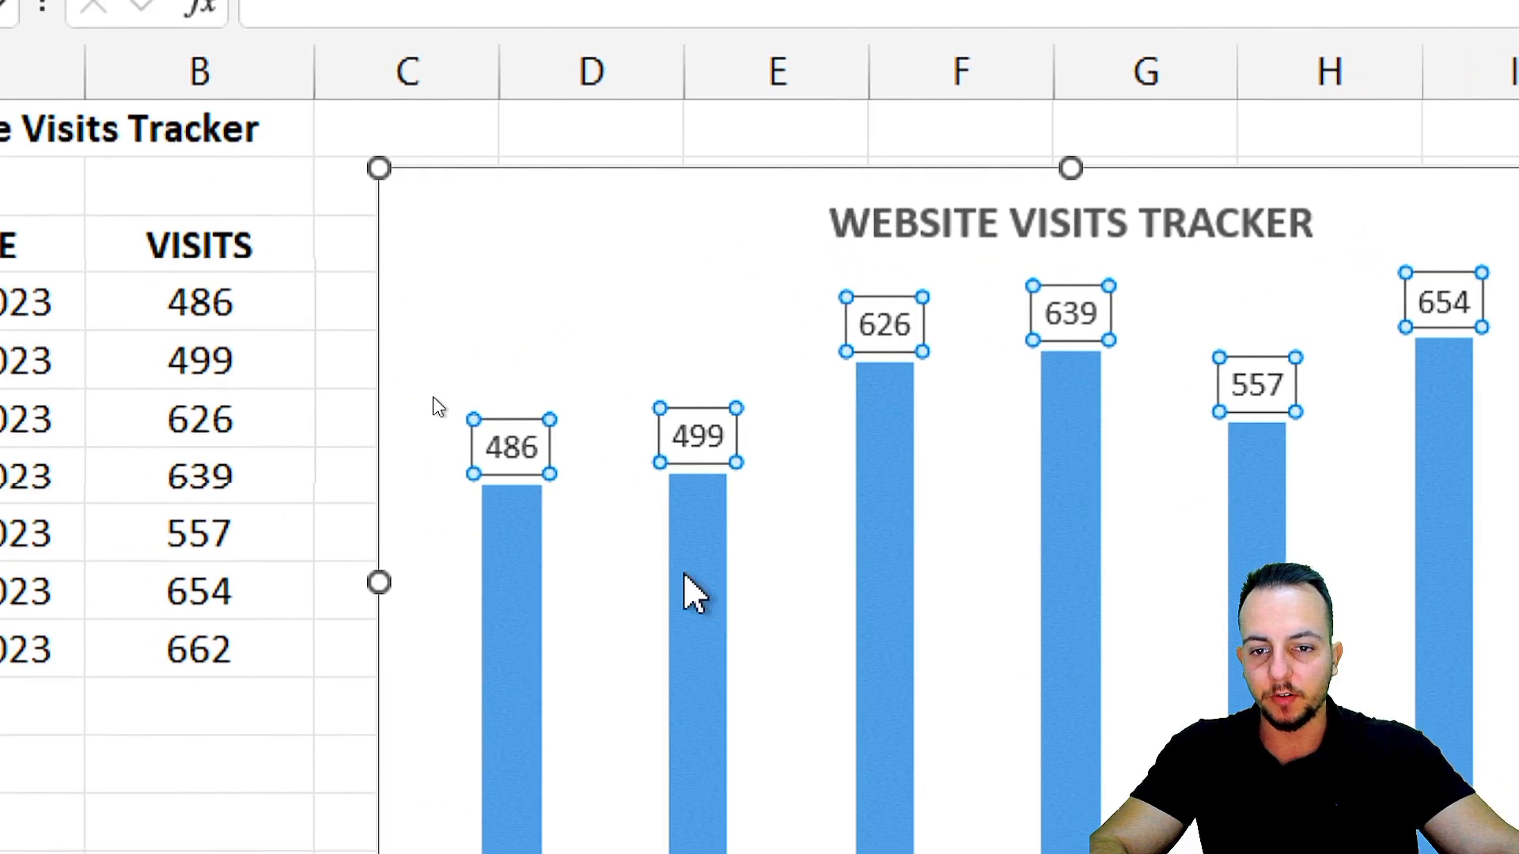
click(190, 81)
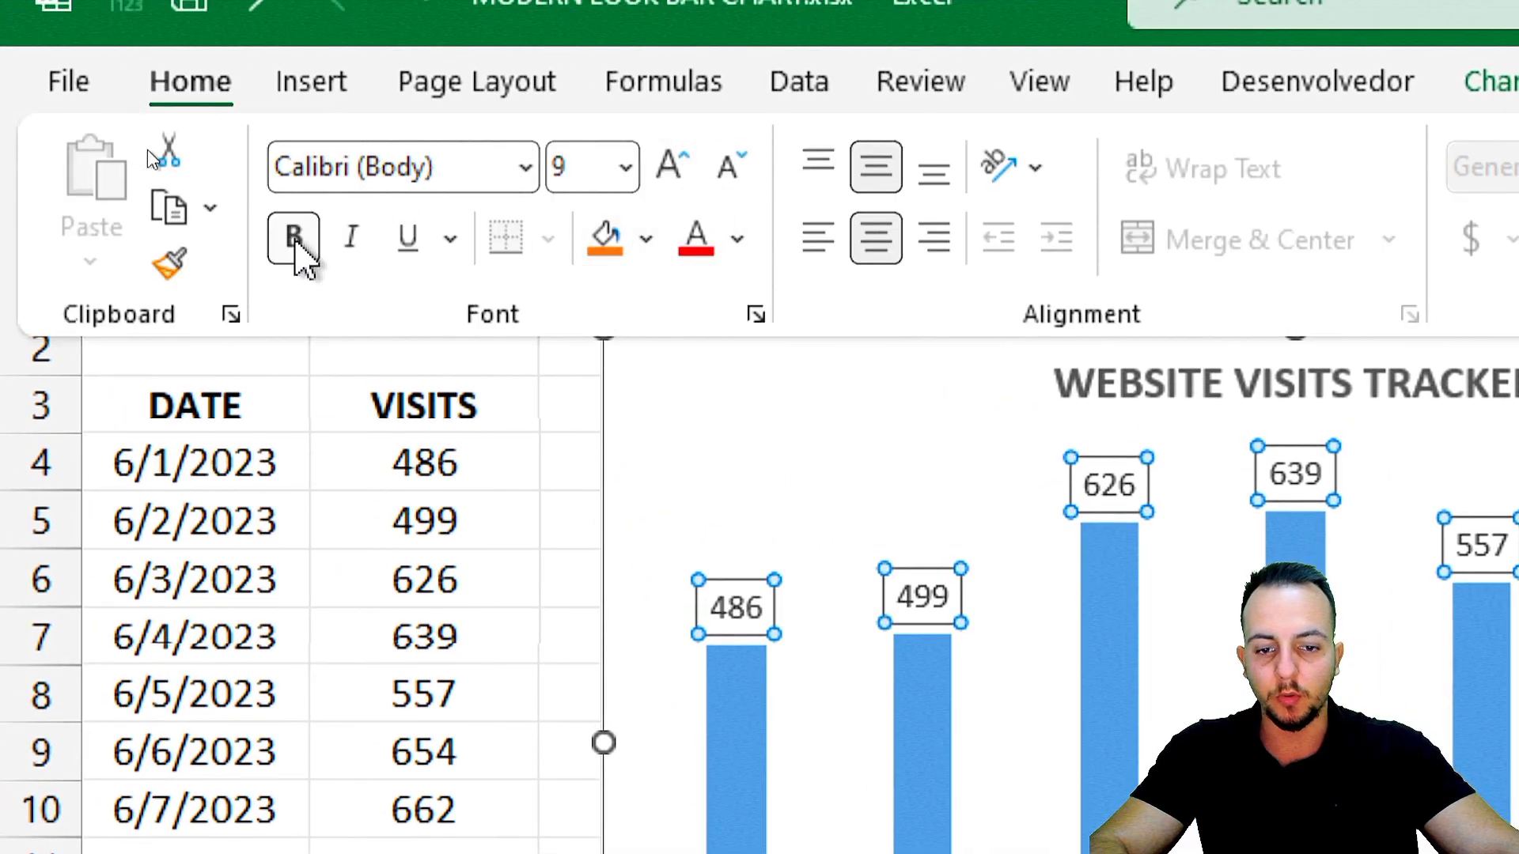
click(294, 238)
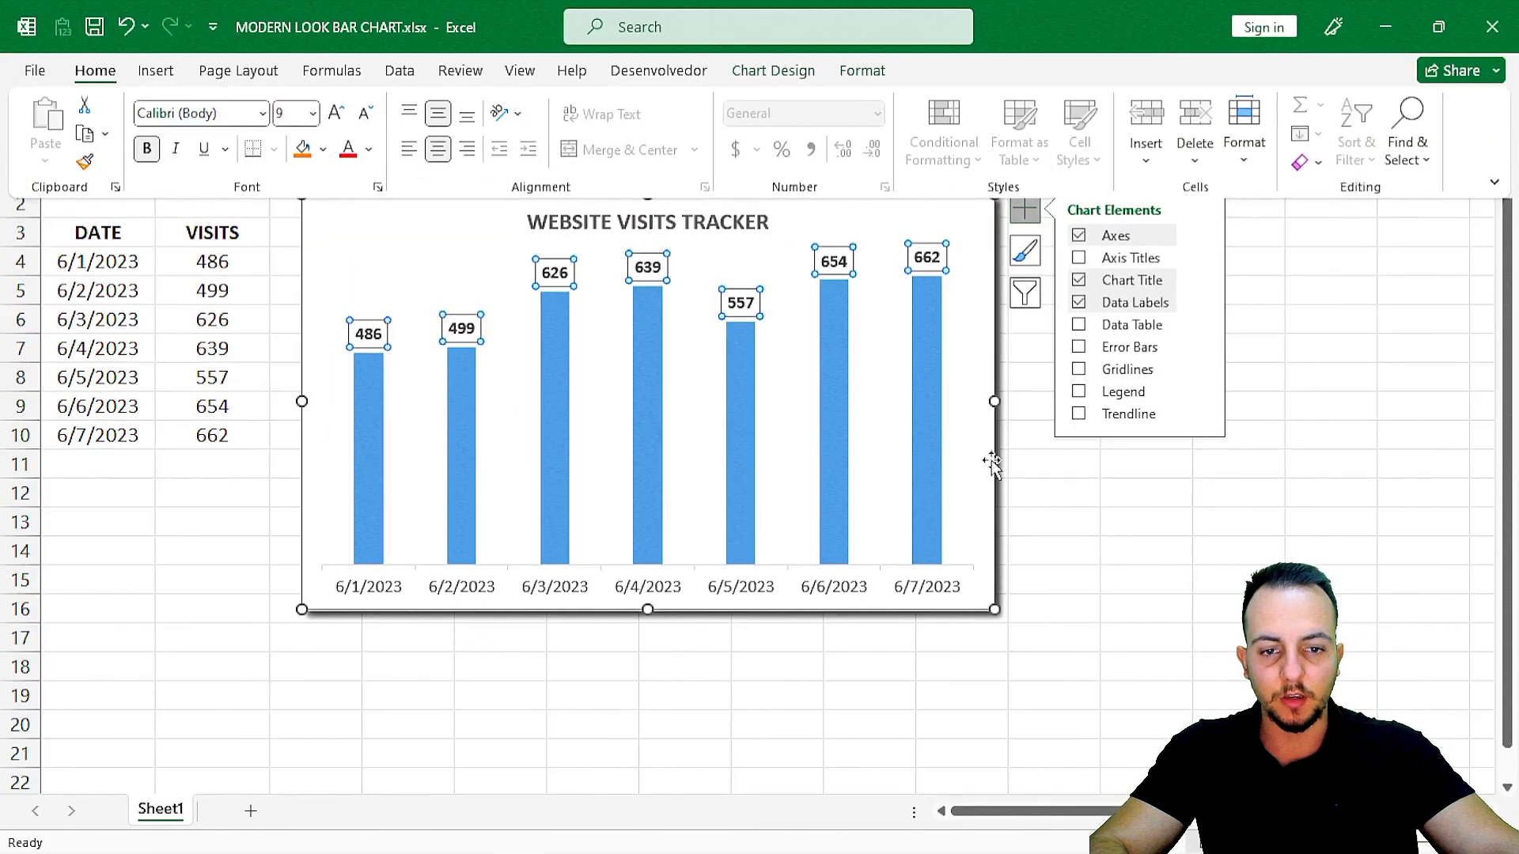
click(1159, 520)
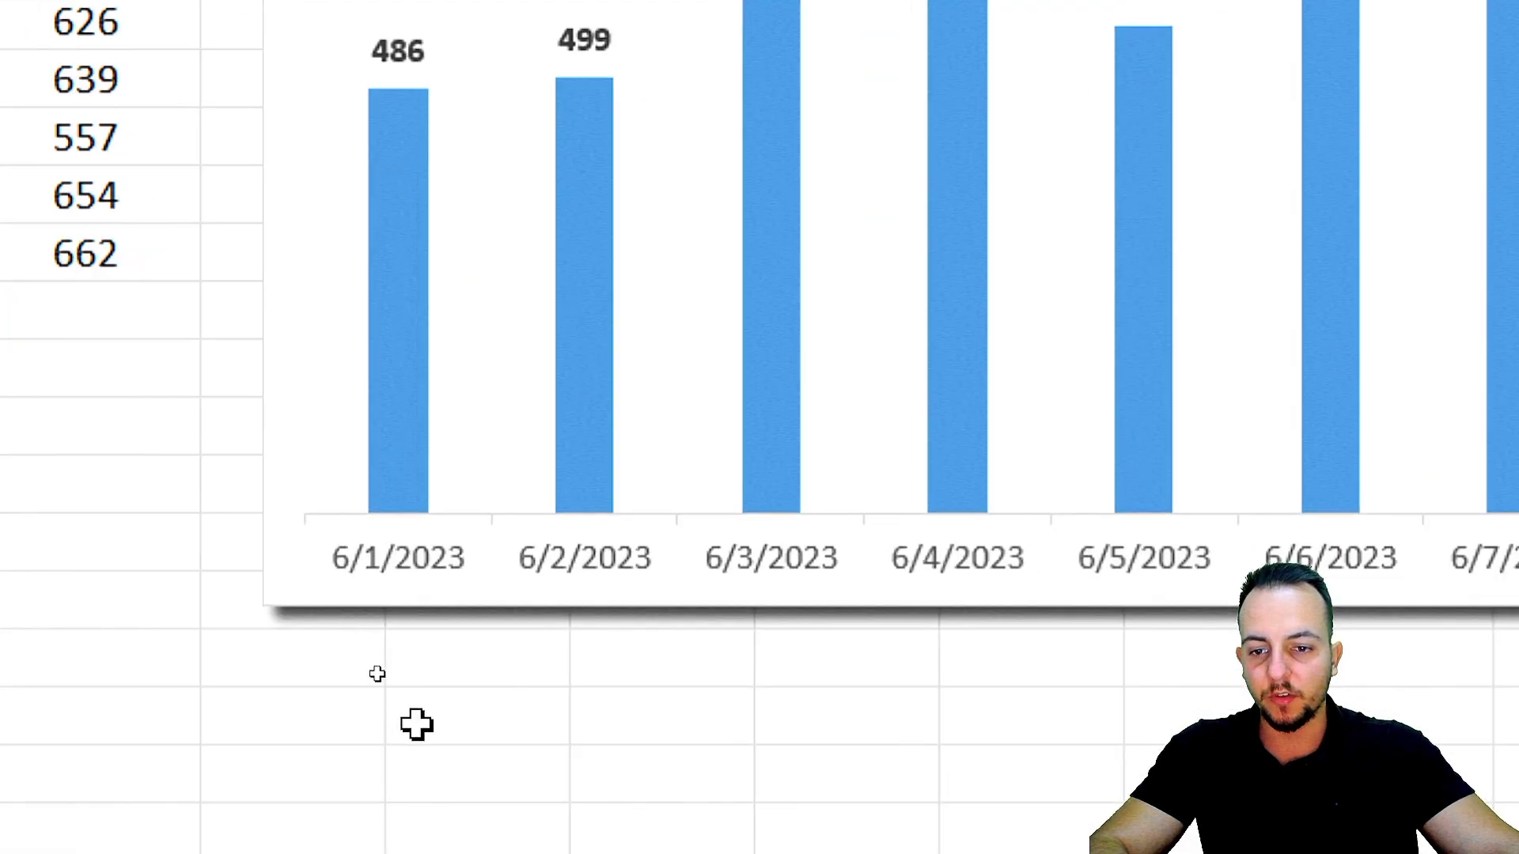
Make the date labels on the chart's horizontal axis bold.
click(540, 561)
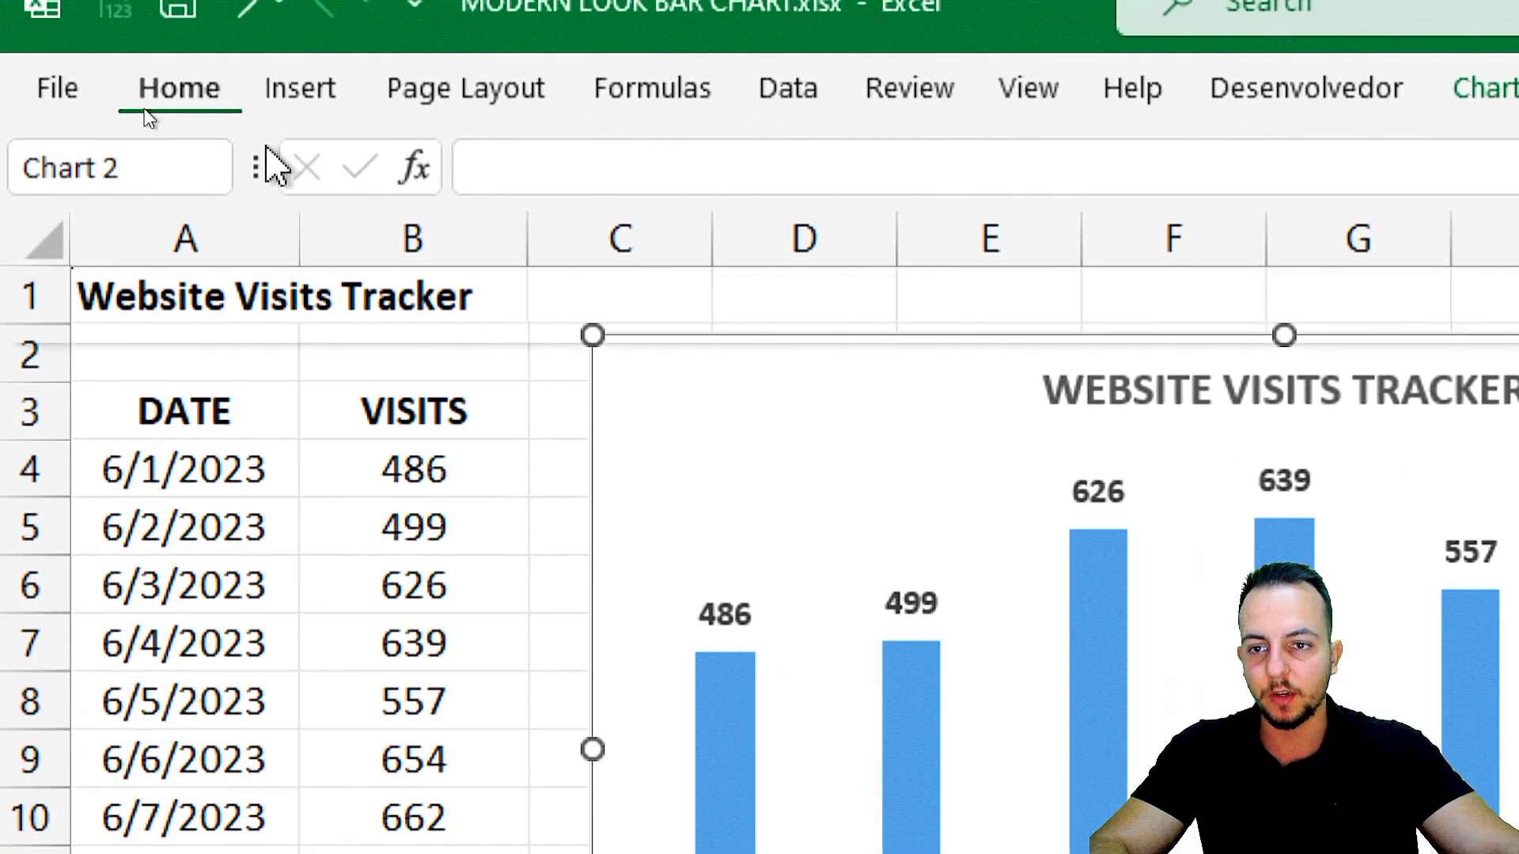
click(298, 267)
click(472, 671)
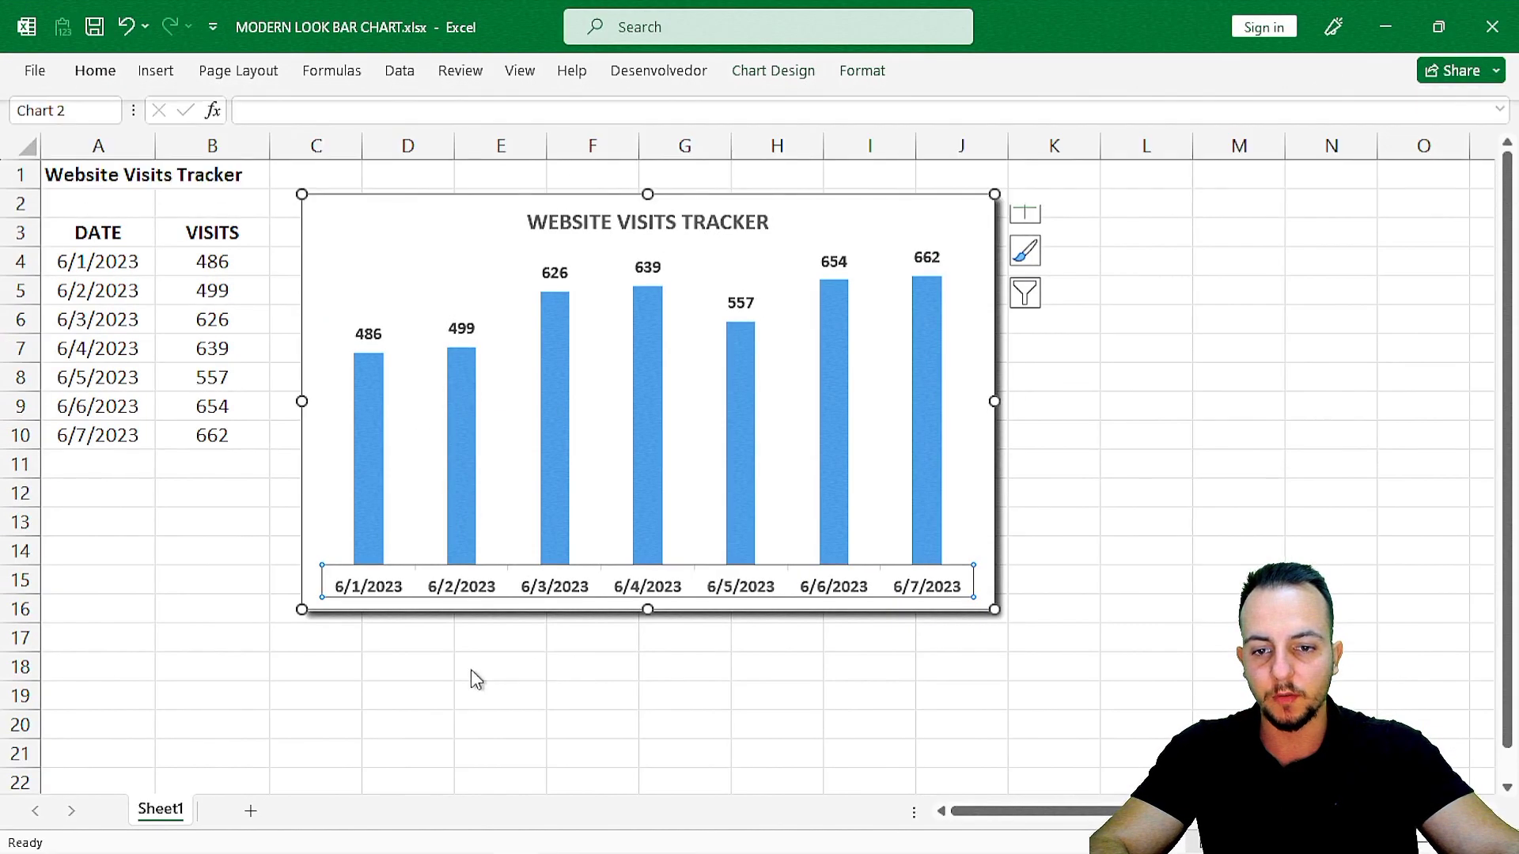
click(473, 671)
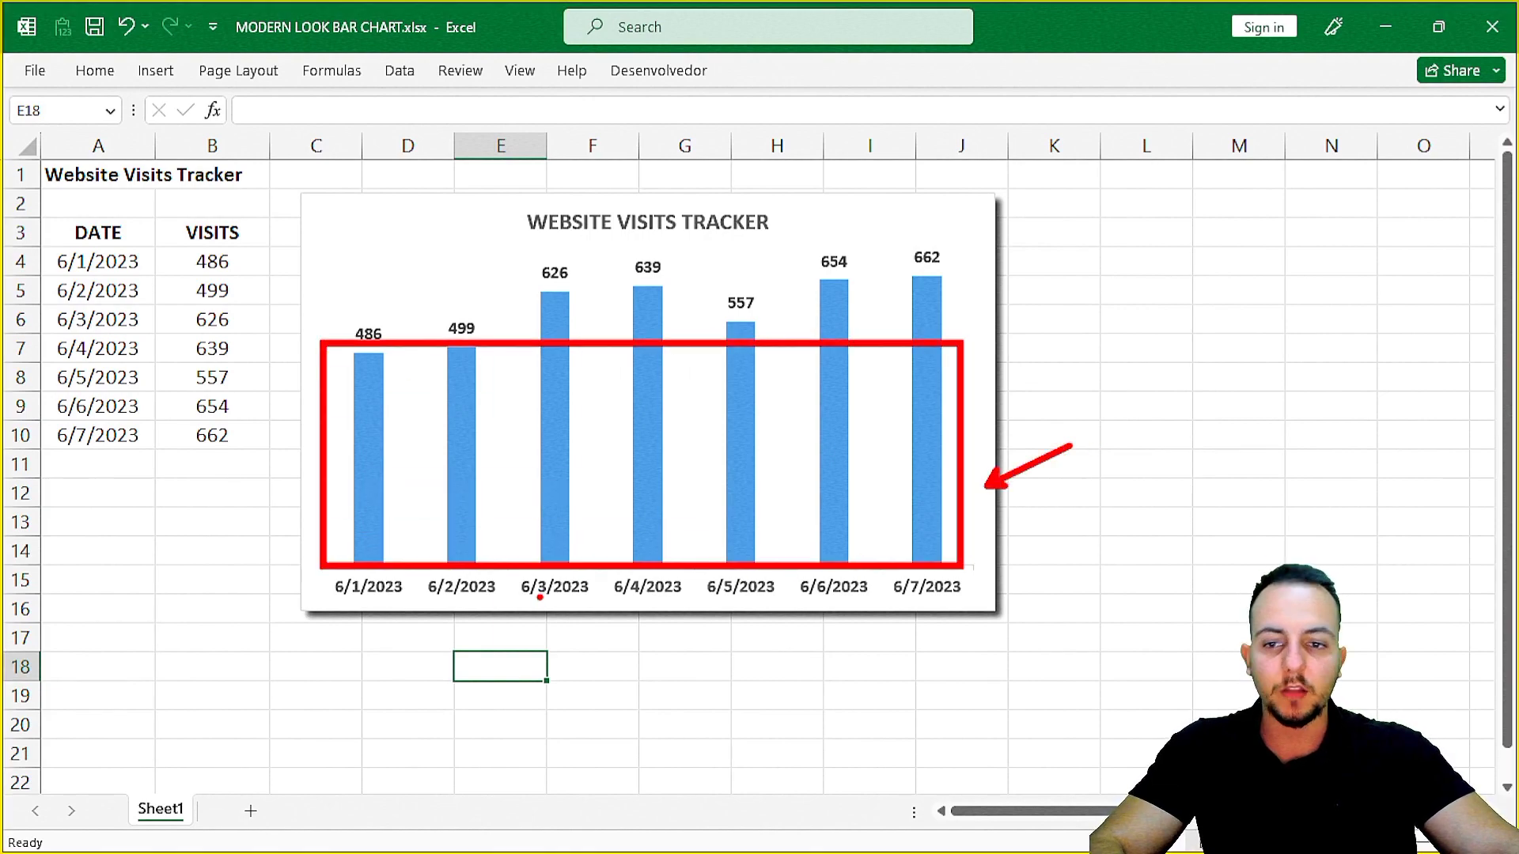
key(Escape)
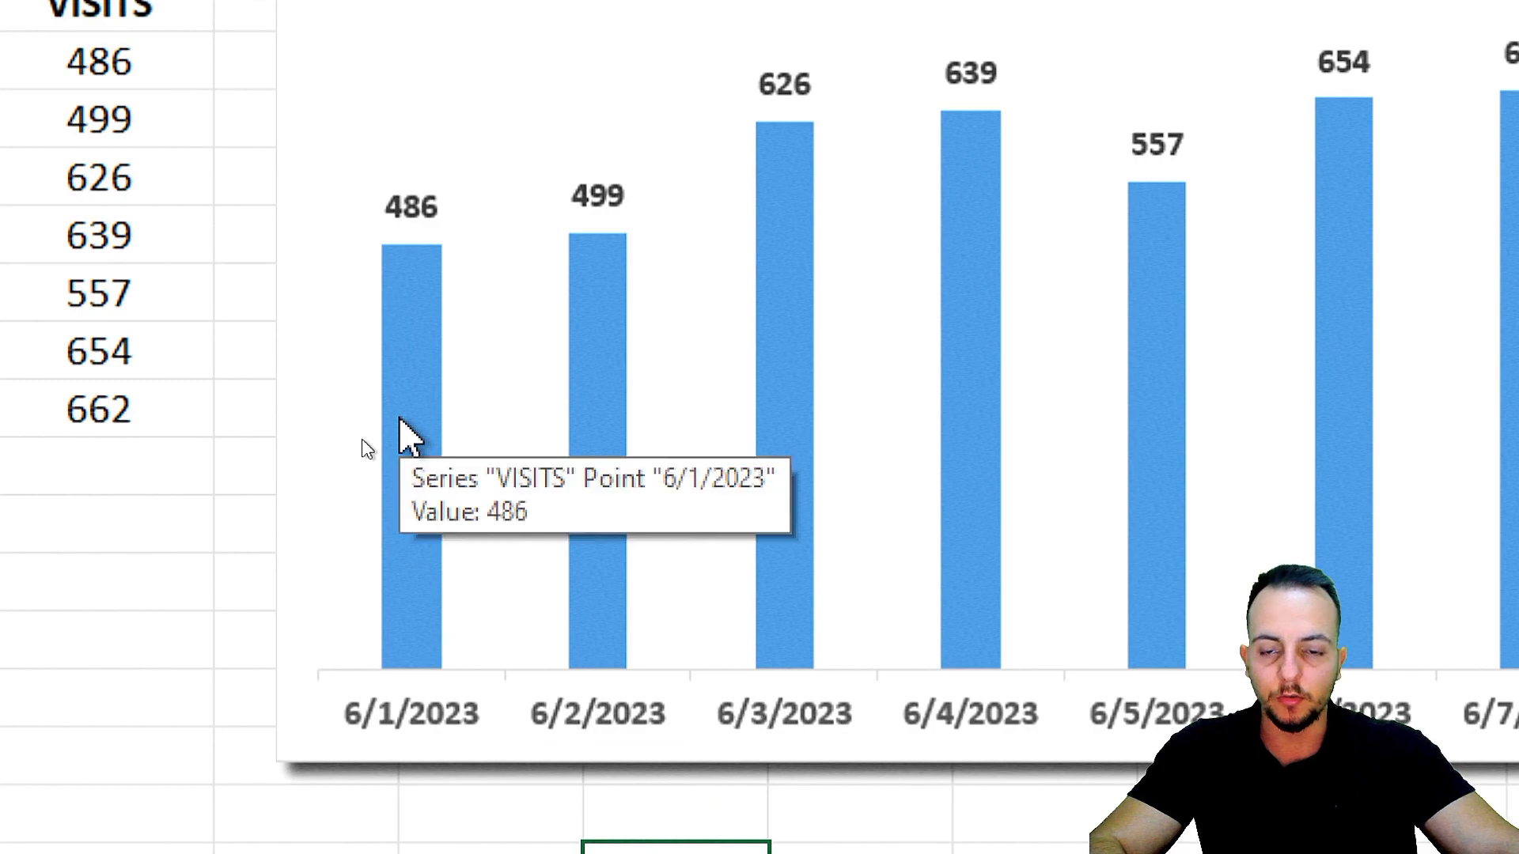
Apply the first outer shadow preset to the columns of the VISITS data series.
click(364, 447)
key(ctrl+1)
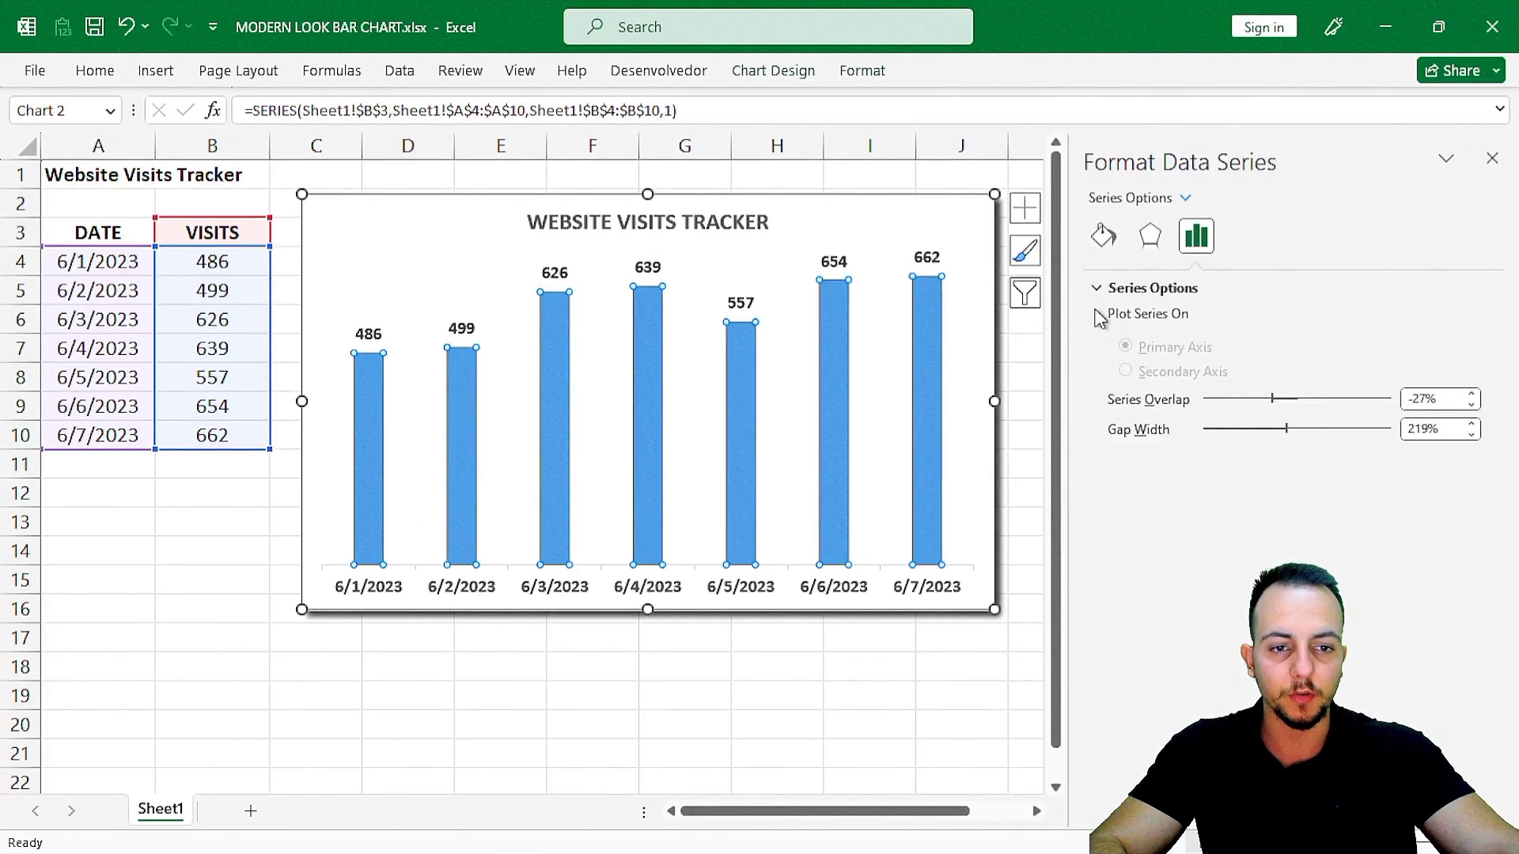
drag(1065, 318, 1018, 318)
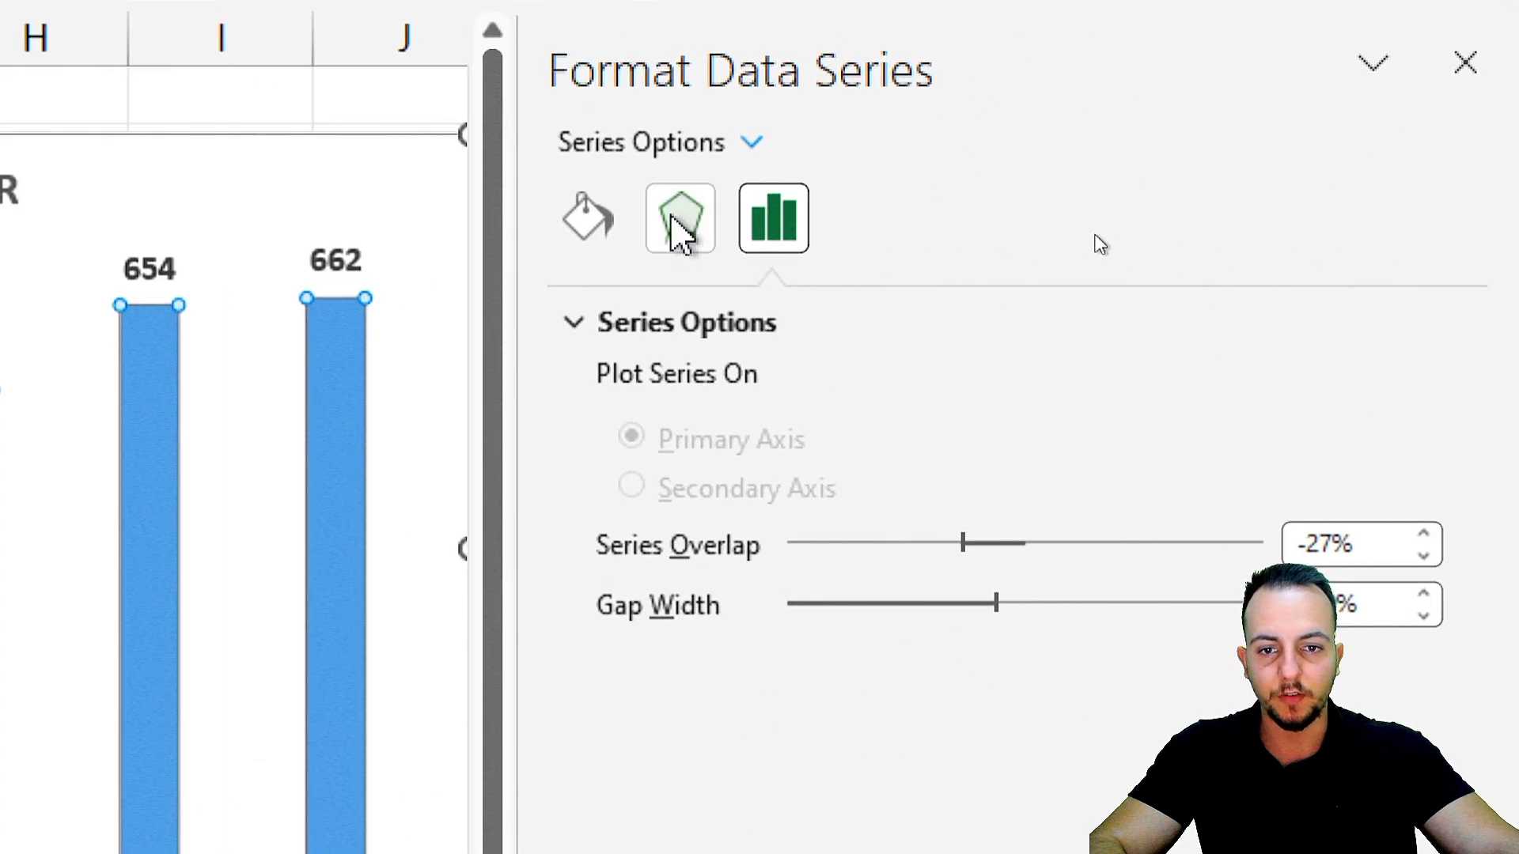
click(681, 236)
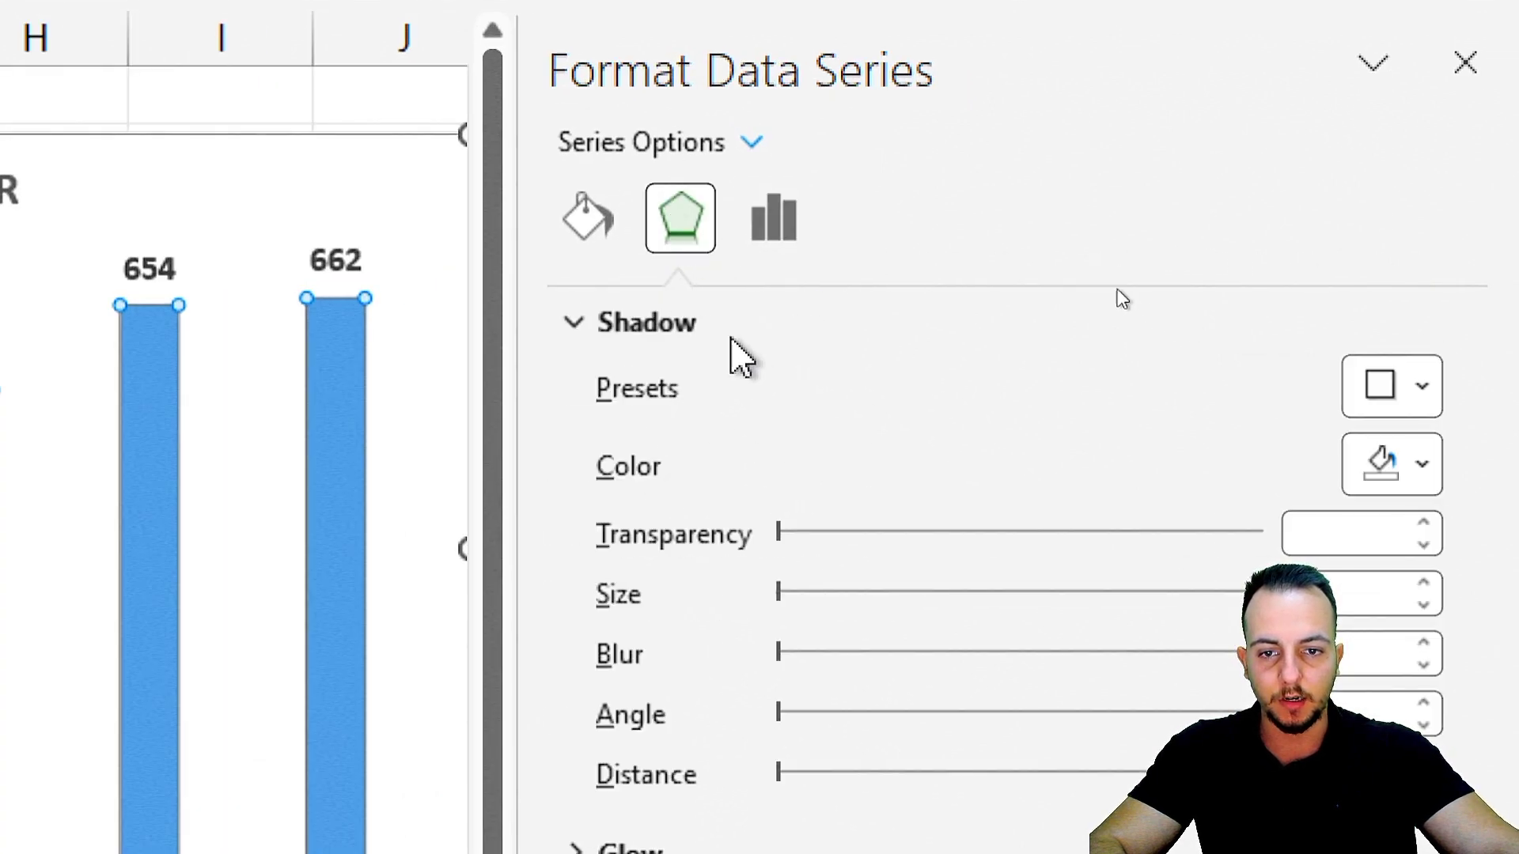
click(1396, 273)
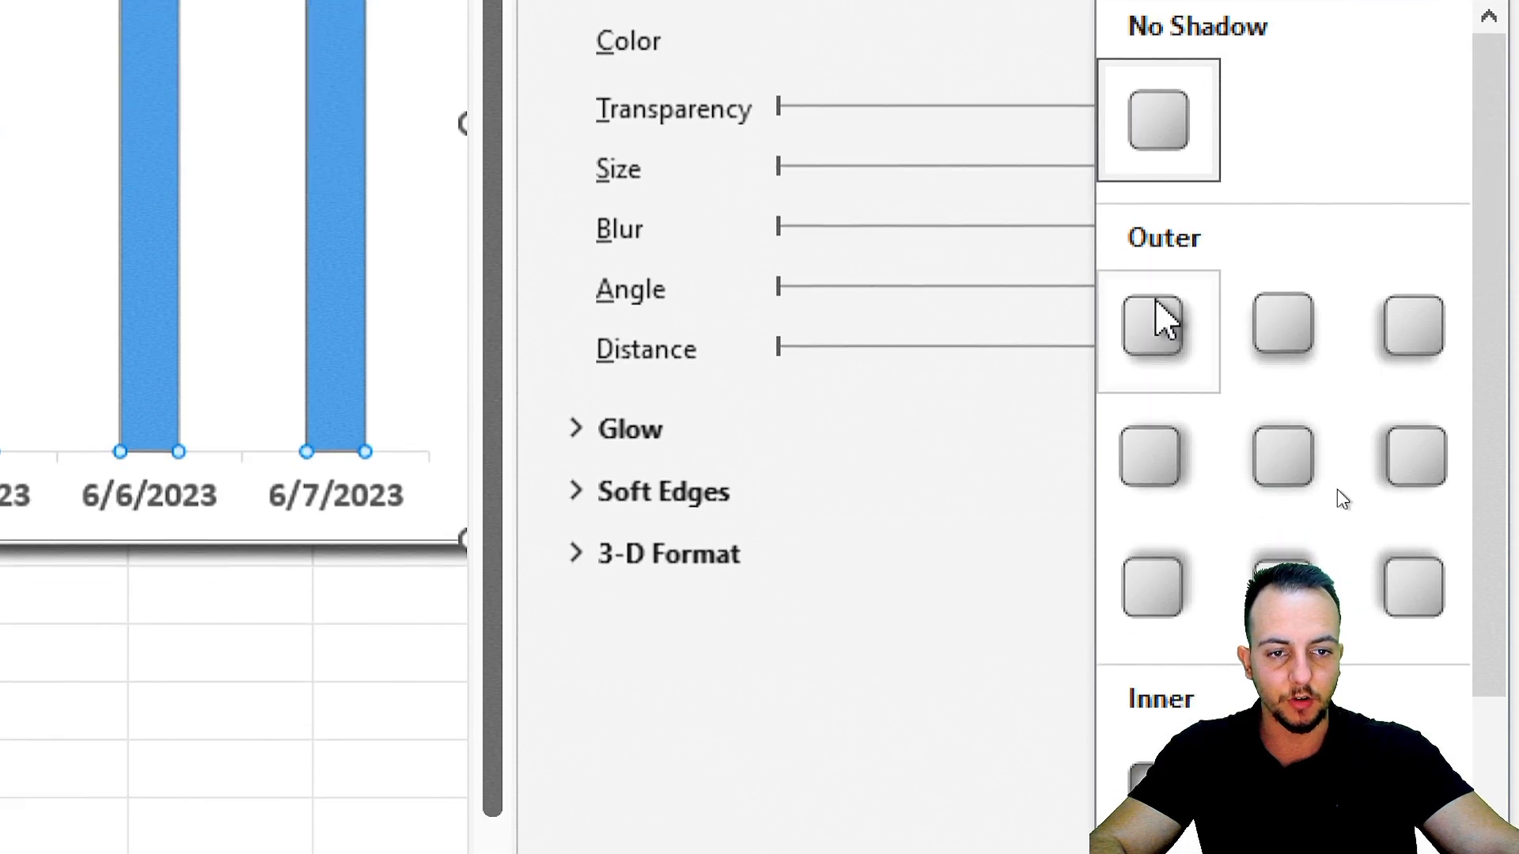
click(1159, 323)
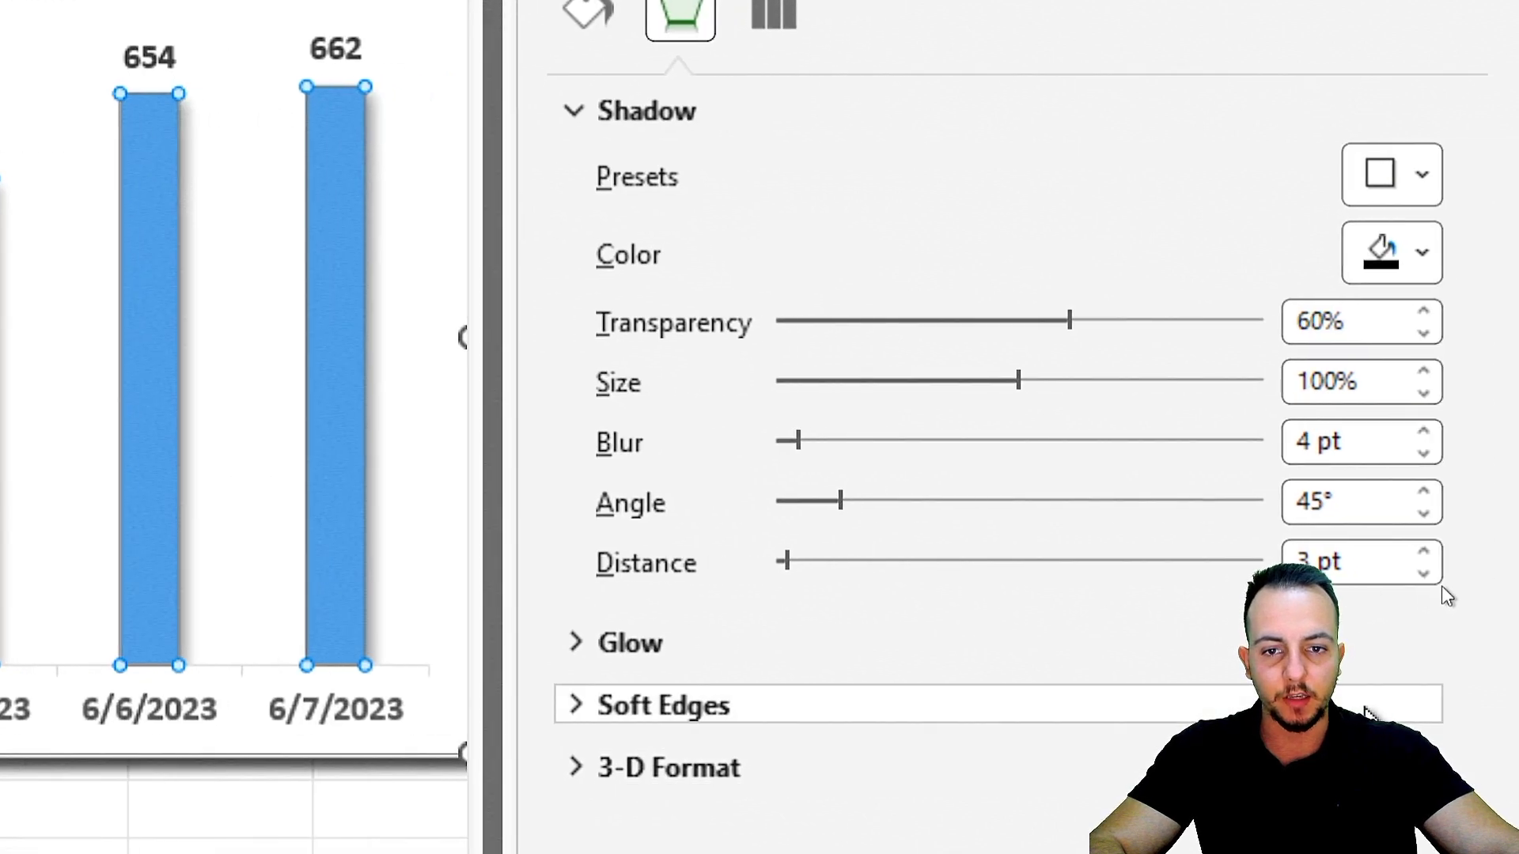
Set the column shadow's transparency to 35% and its blur to 2 pt.
drag(1069, 320, 947, 321)
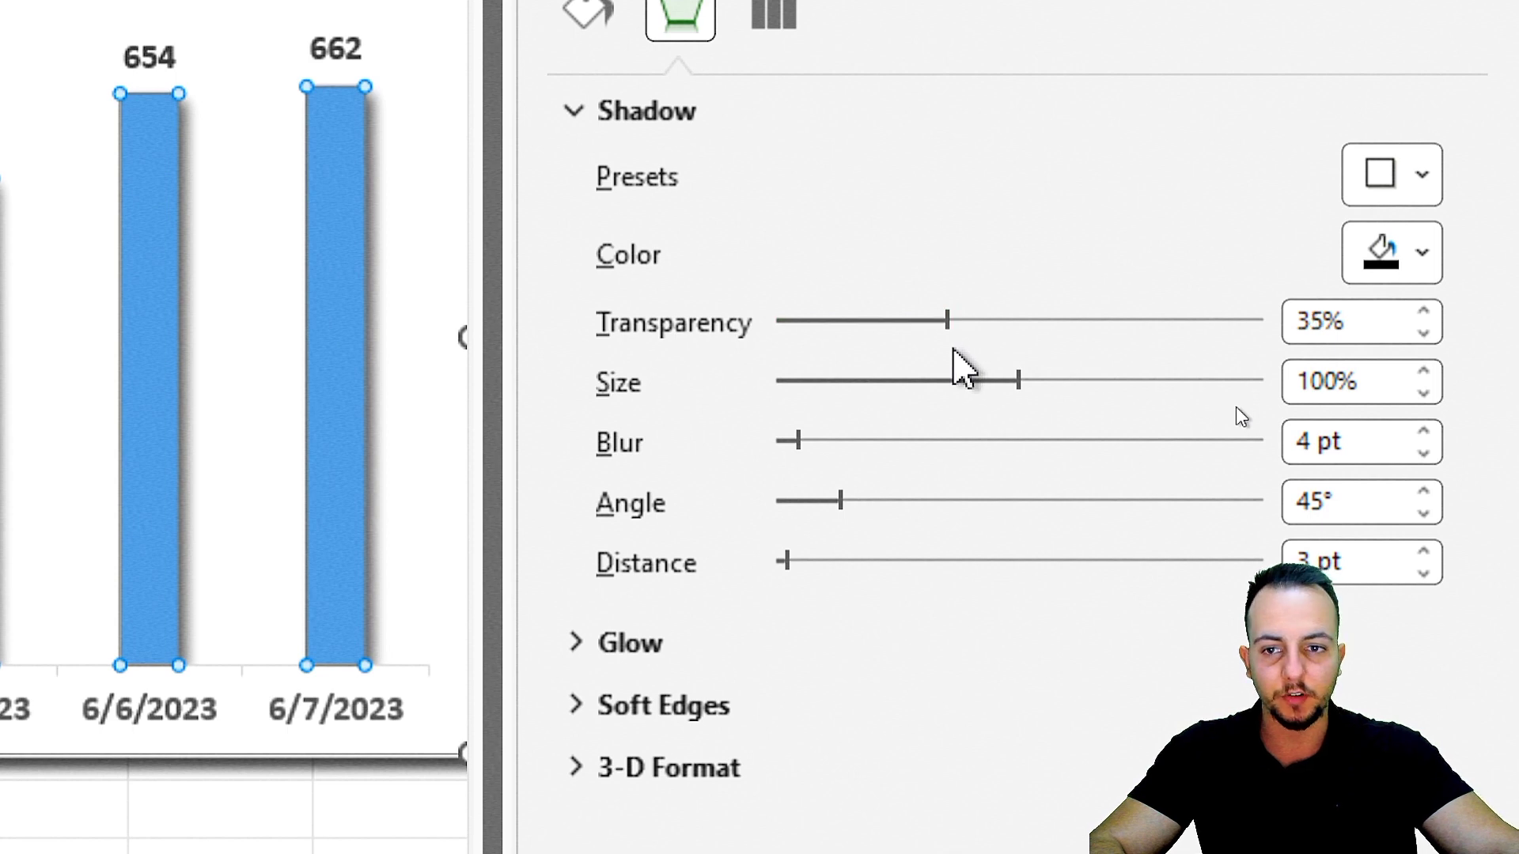
click(1417, 455)
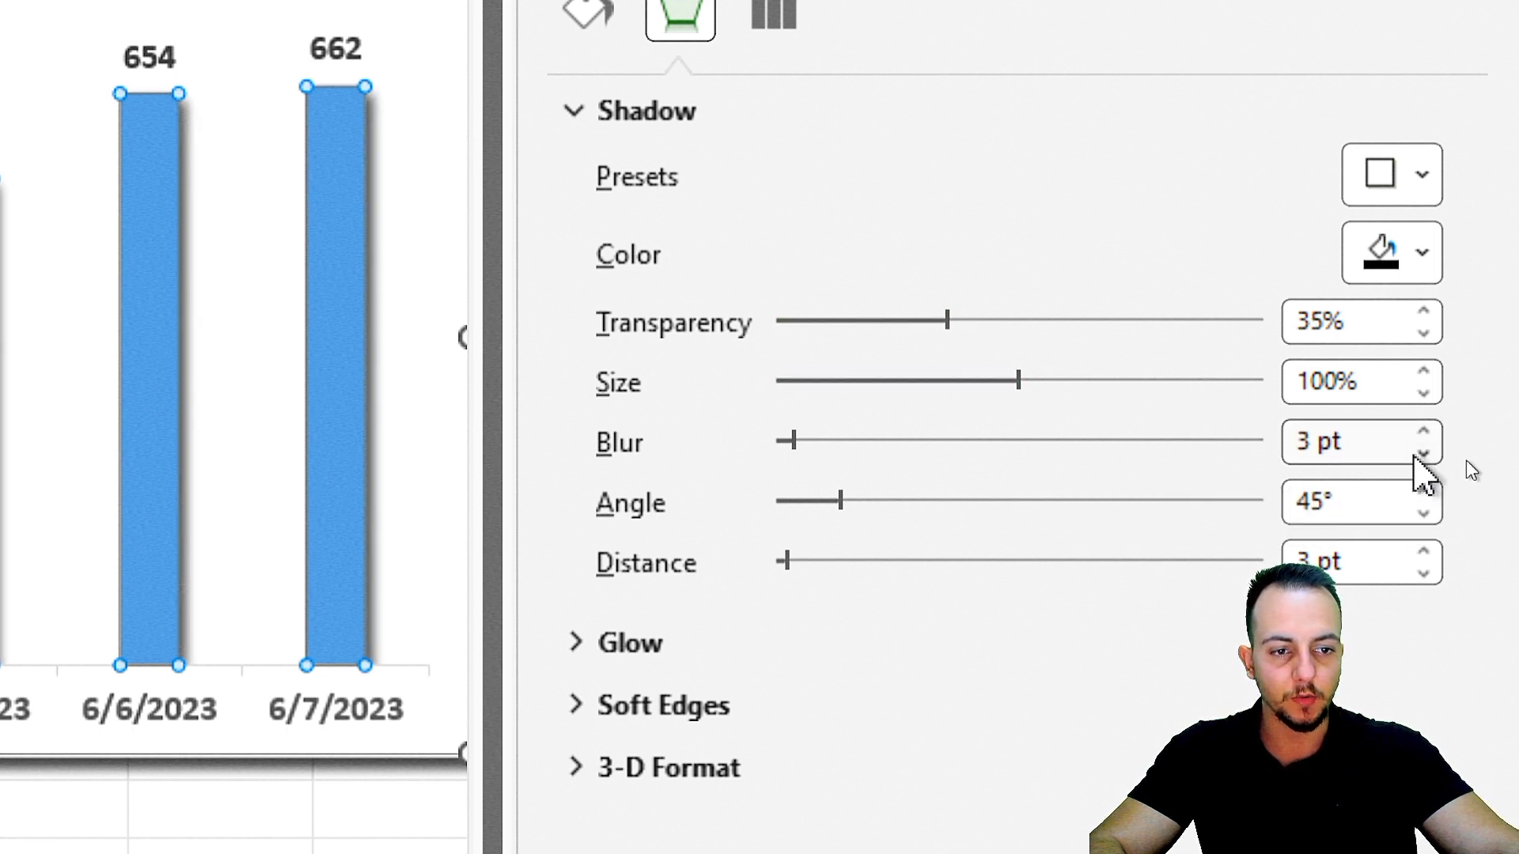
click(1416, 456)
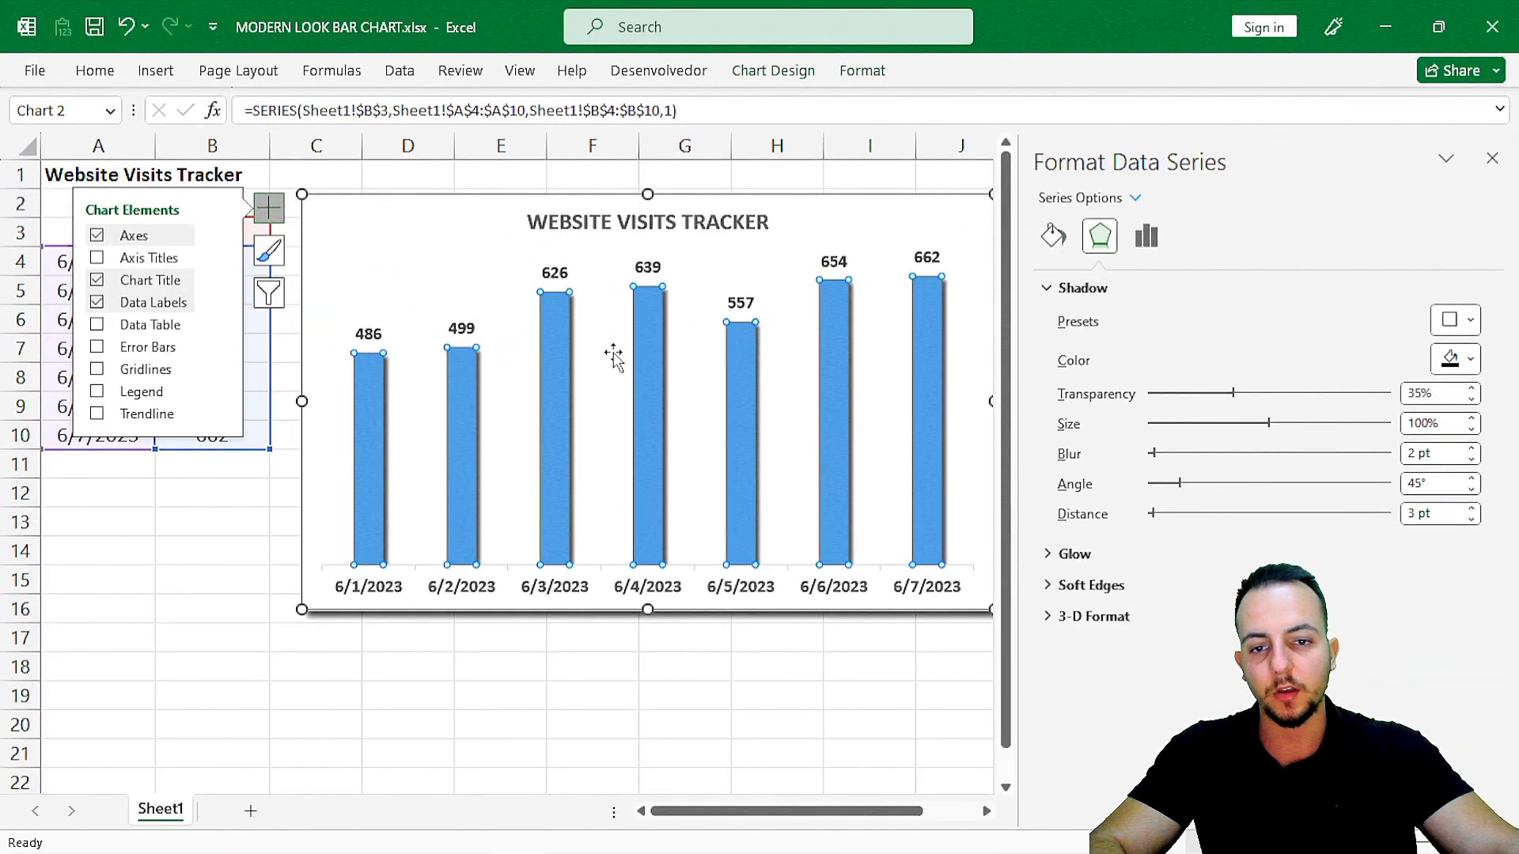
Give the chart's columns a gradient line border using the Medium Gradient - Accent 4 preset with the Radial type.
click(1065, 242)
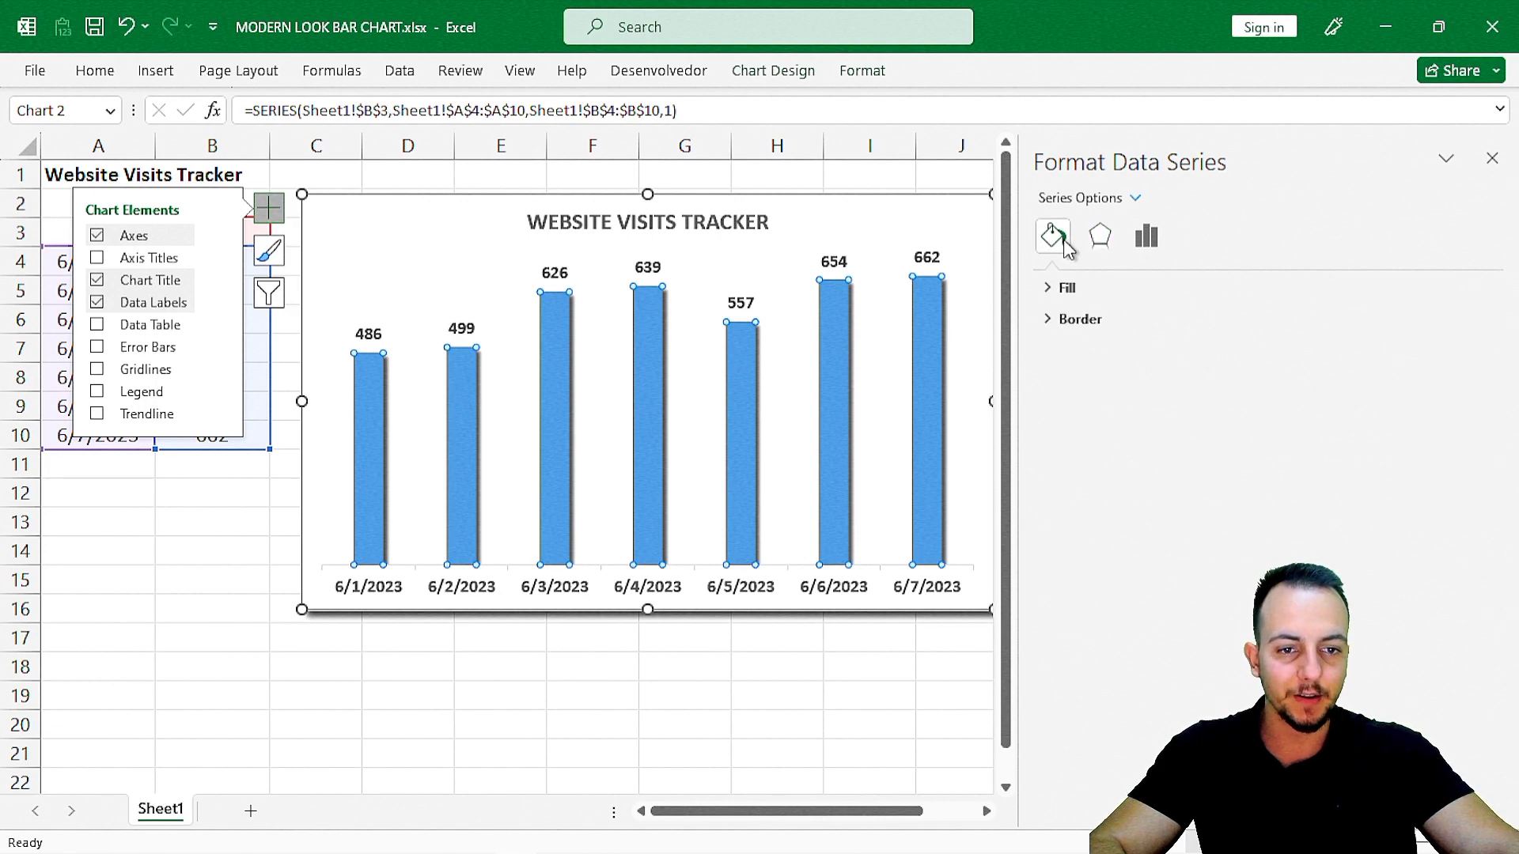
click(1124, 318)
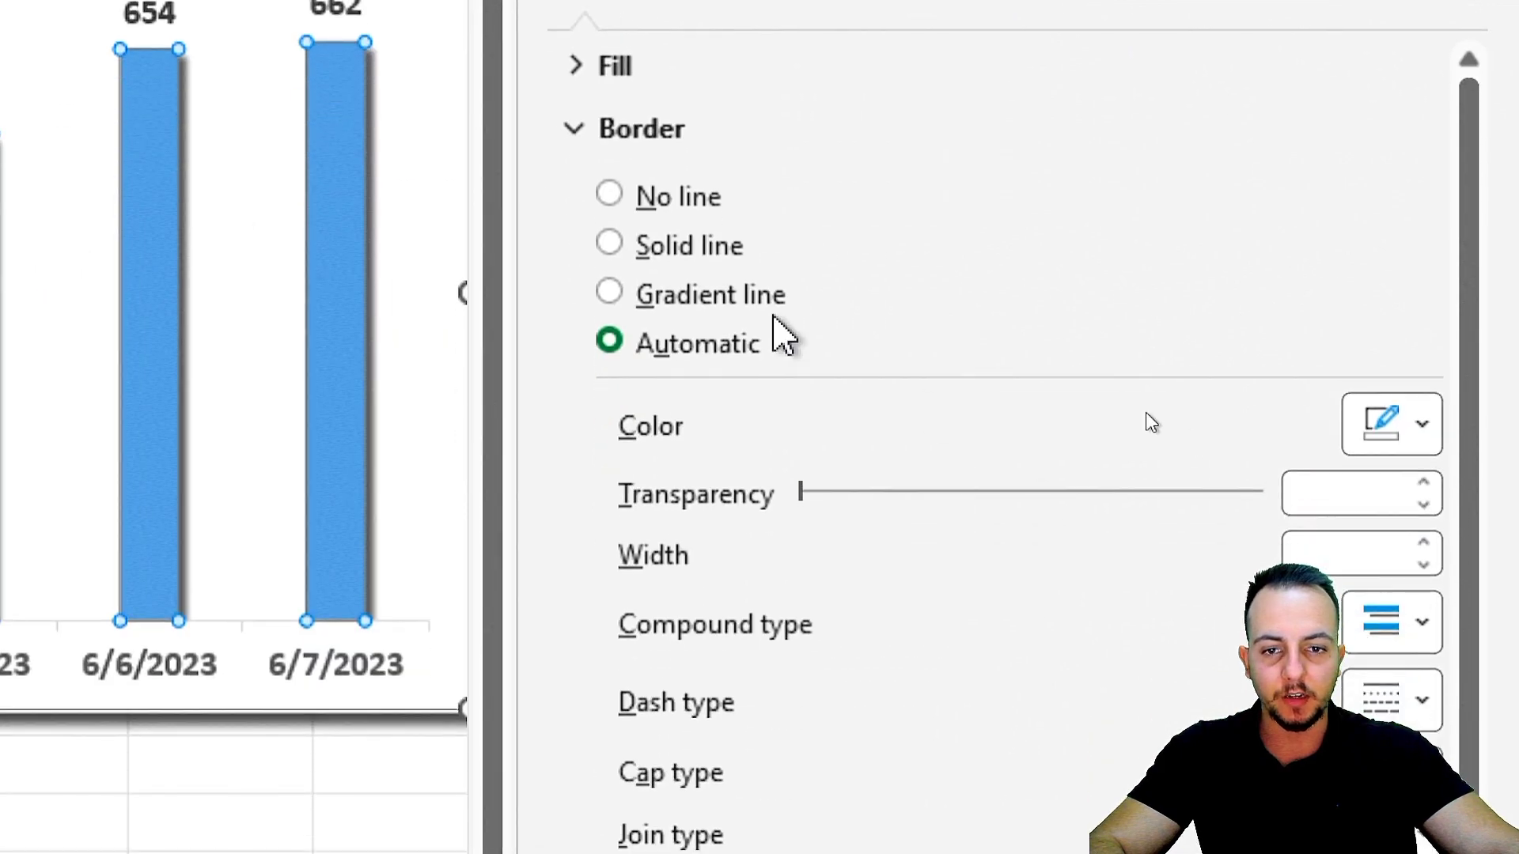
click(733, 314)
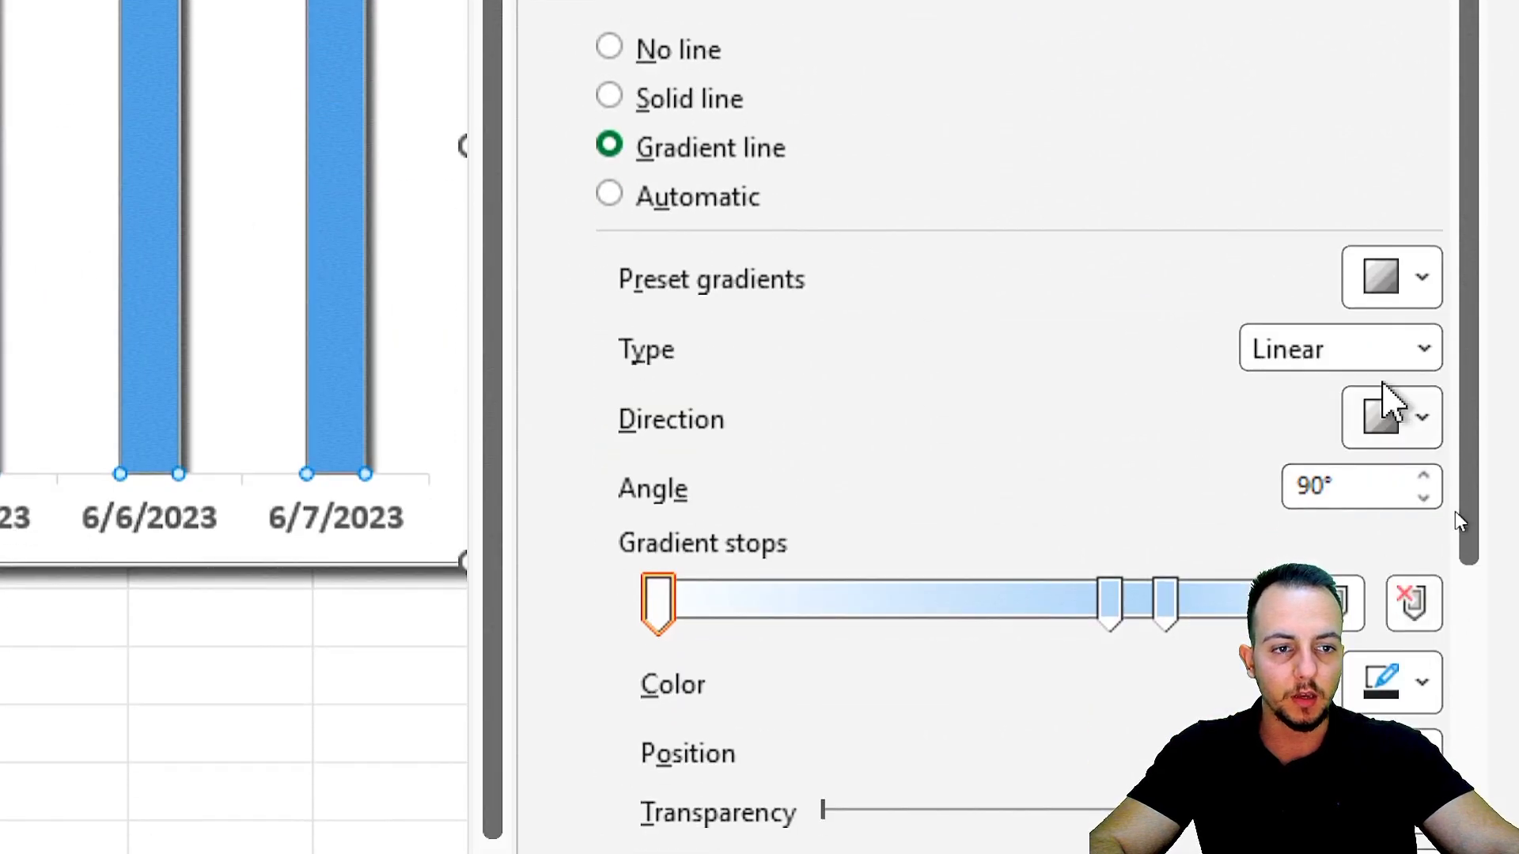
click(1418, 443)
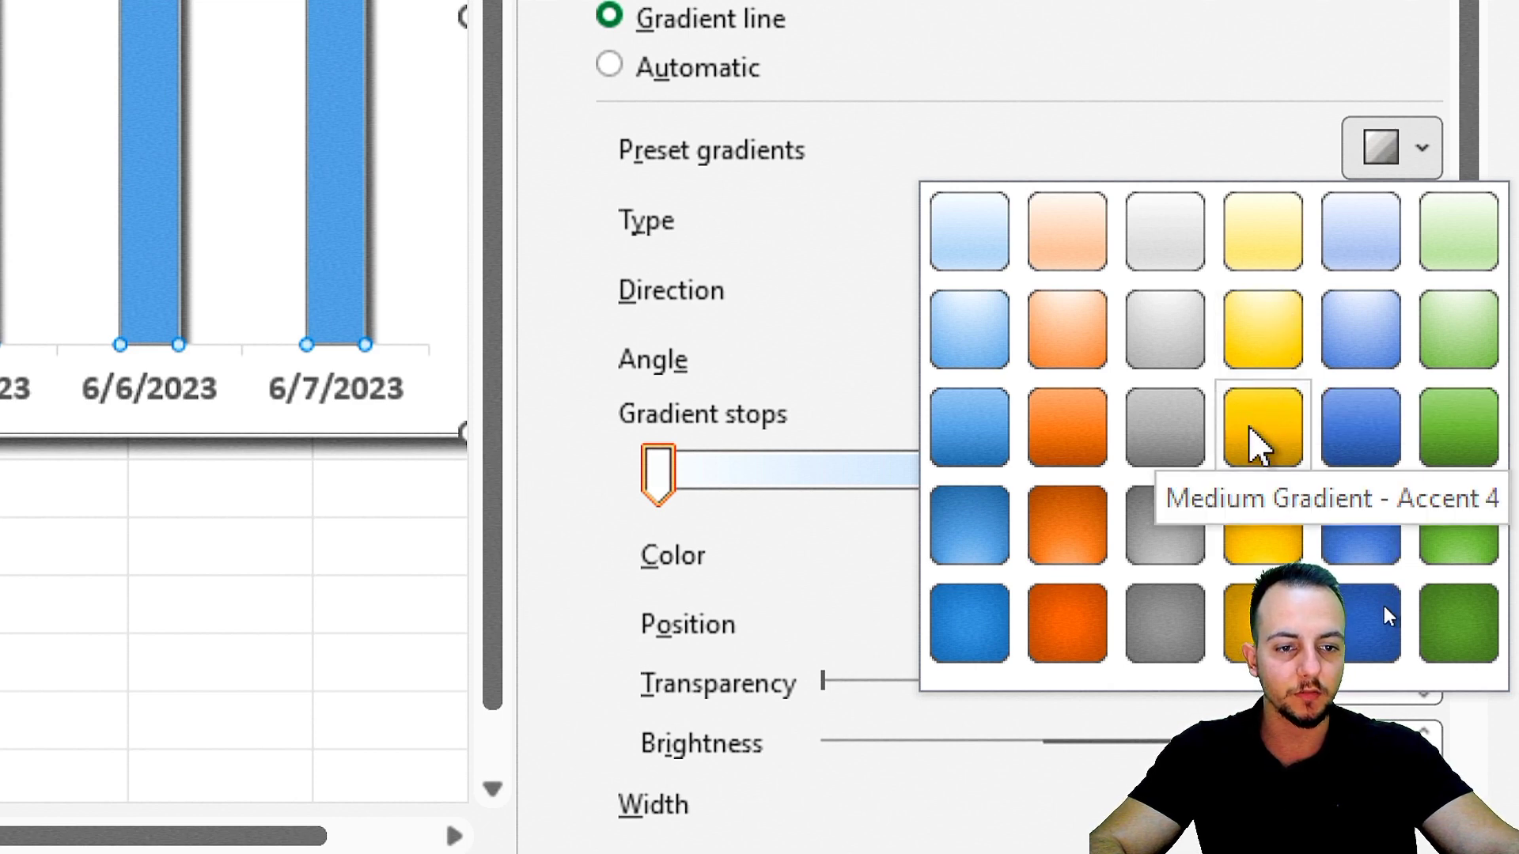
click(1258, 447)
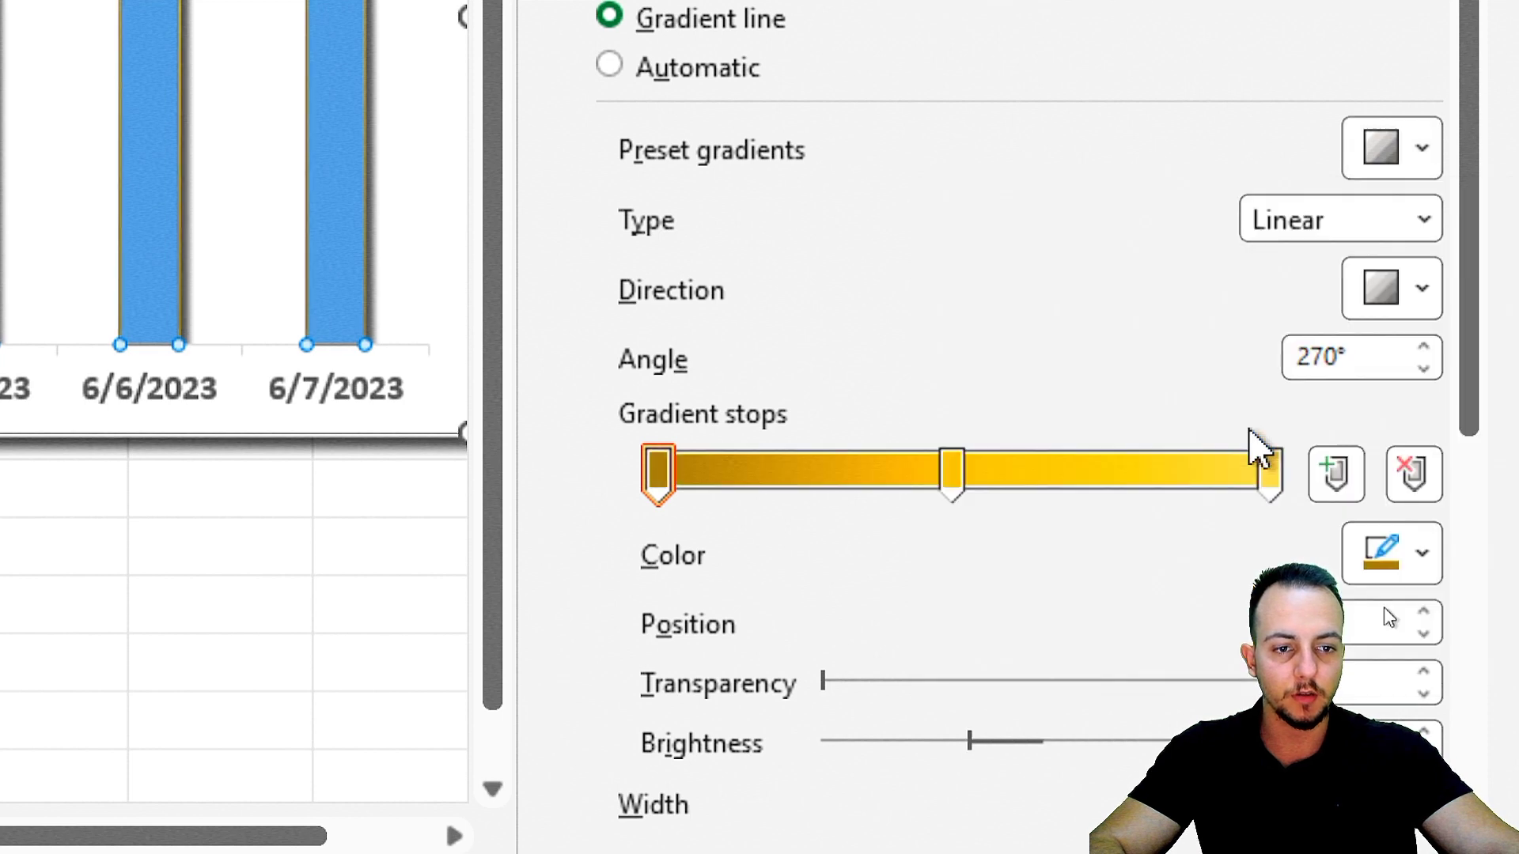
click(1329, 265)
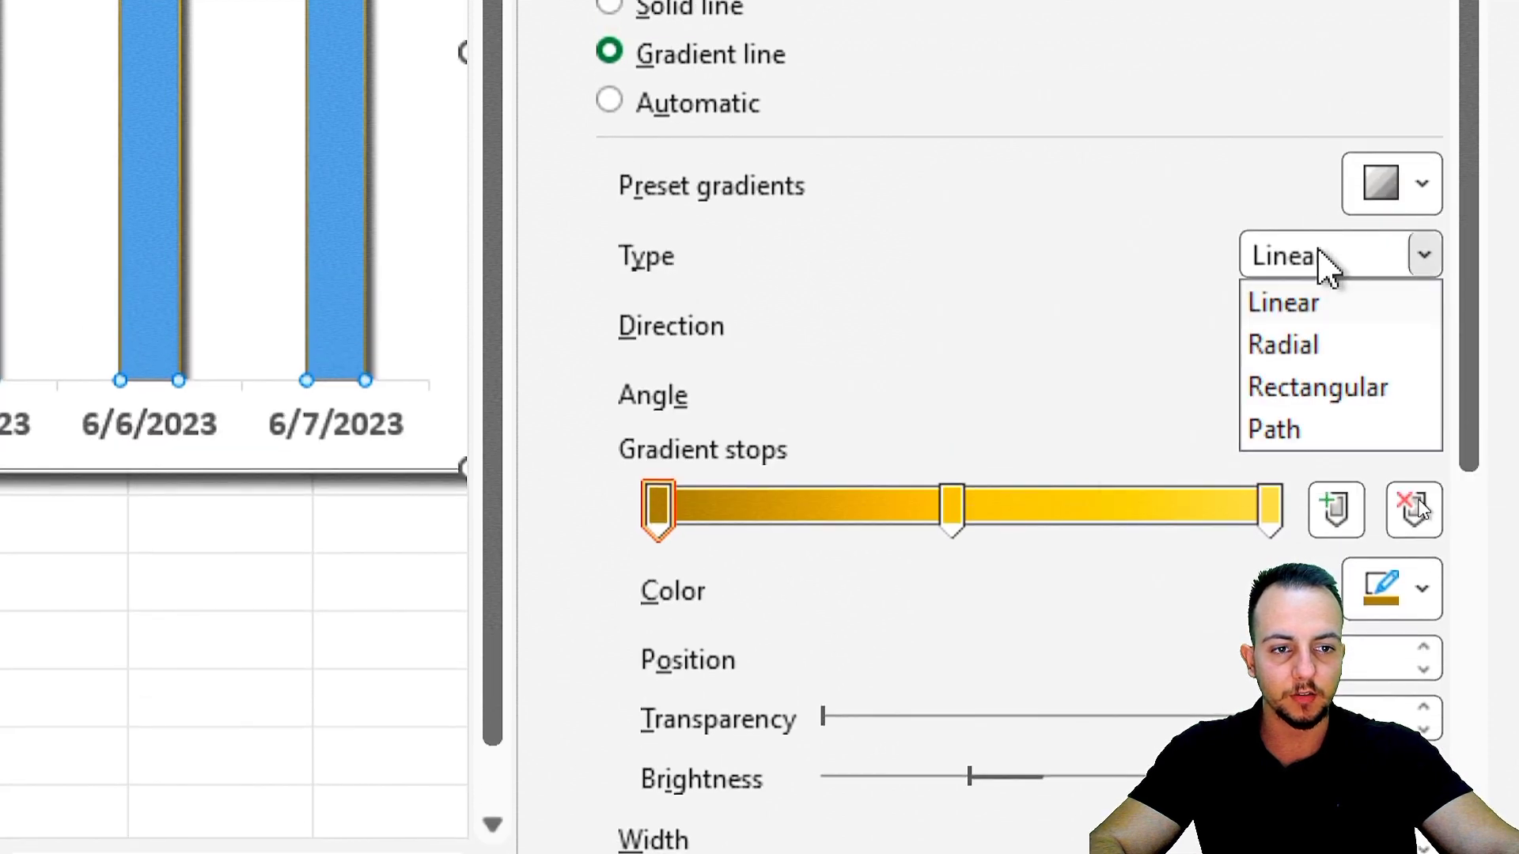
click(1327, 354)
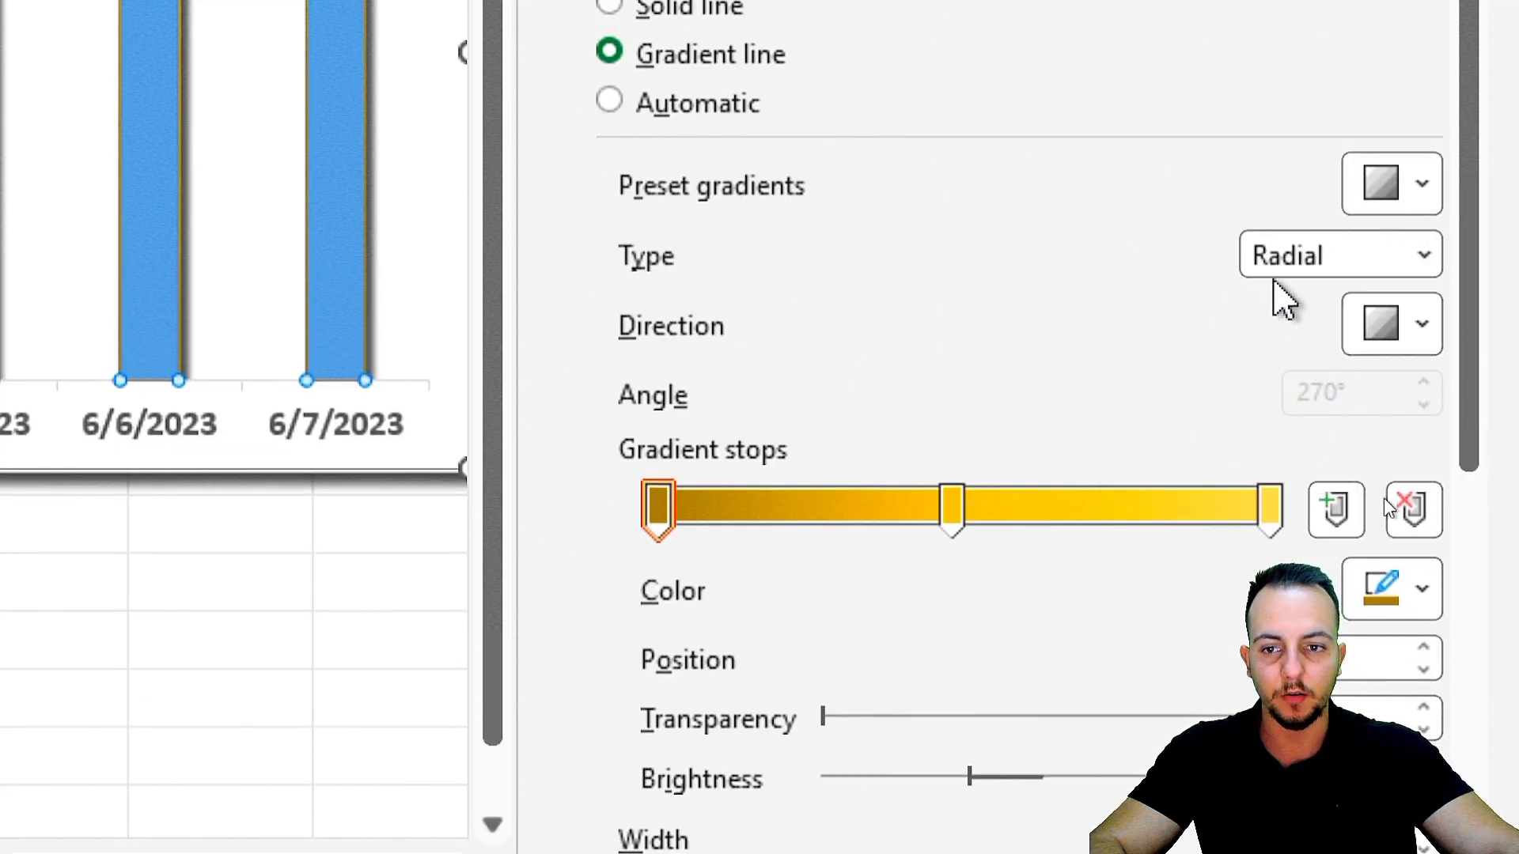
scroll(1485, 338, down, 10)
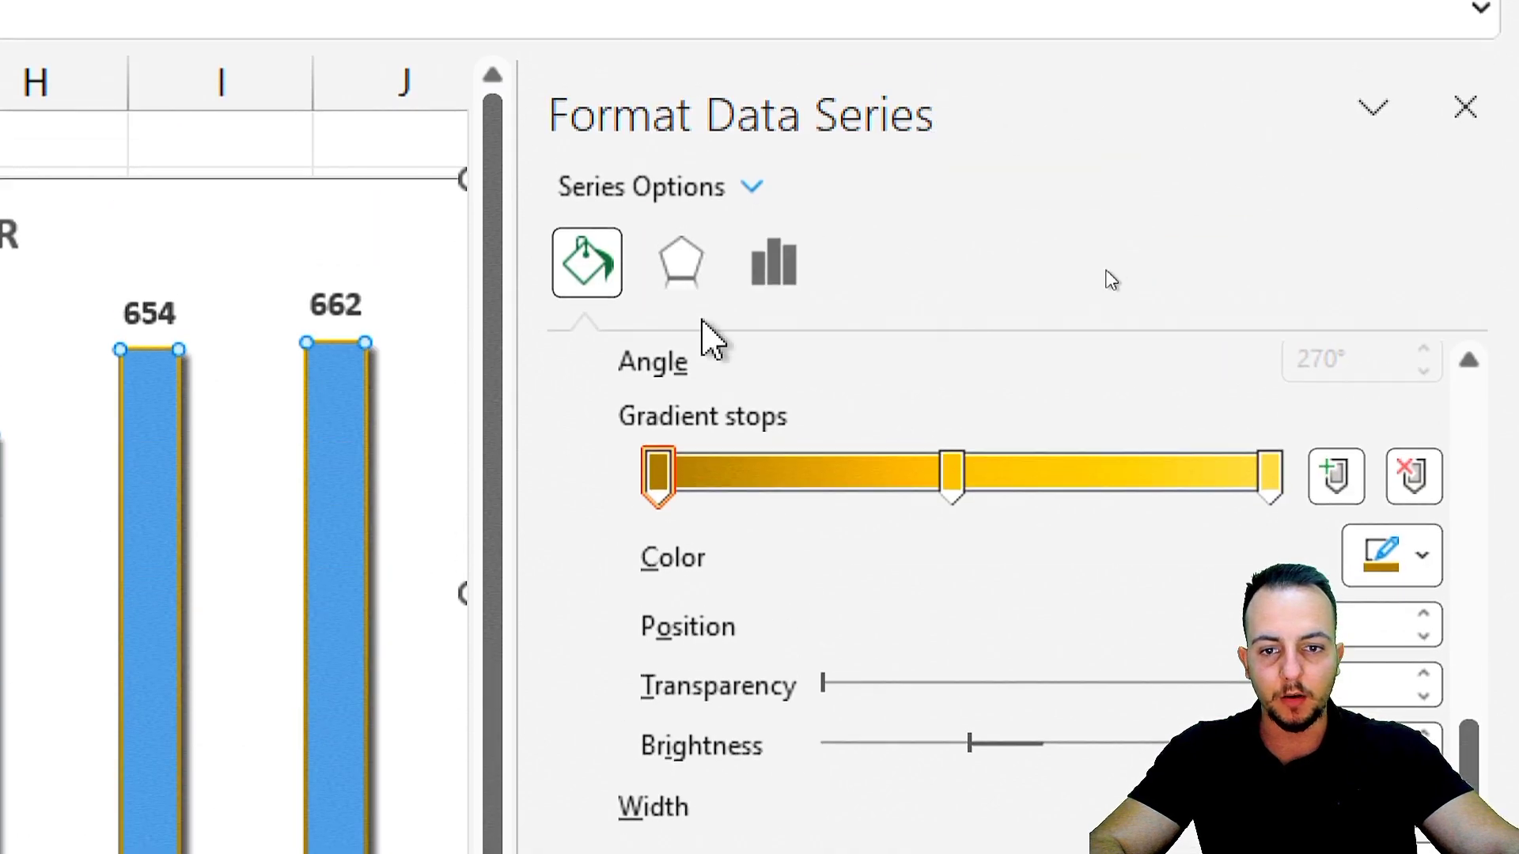
scroll(701, 356, up, 8)
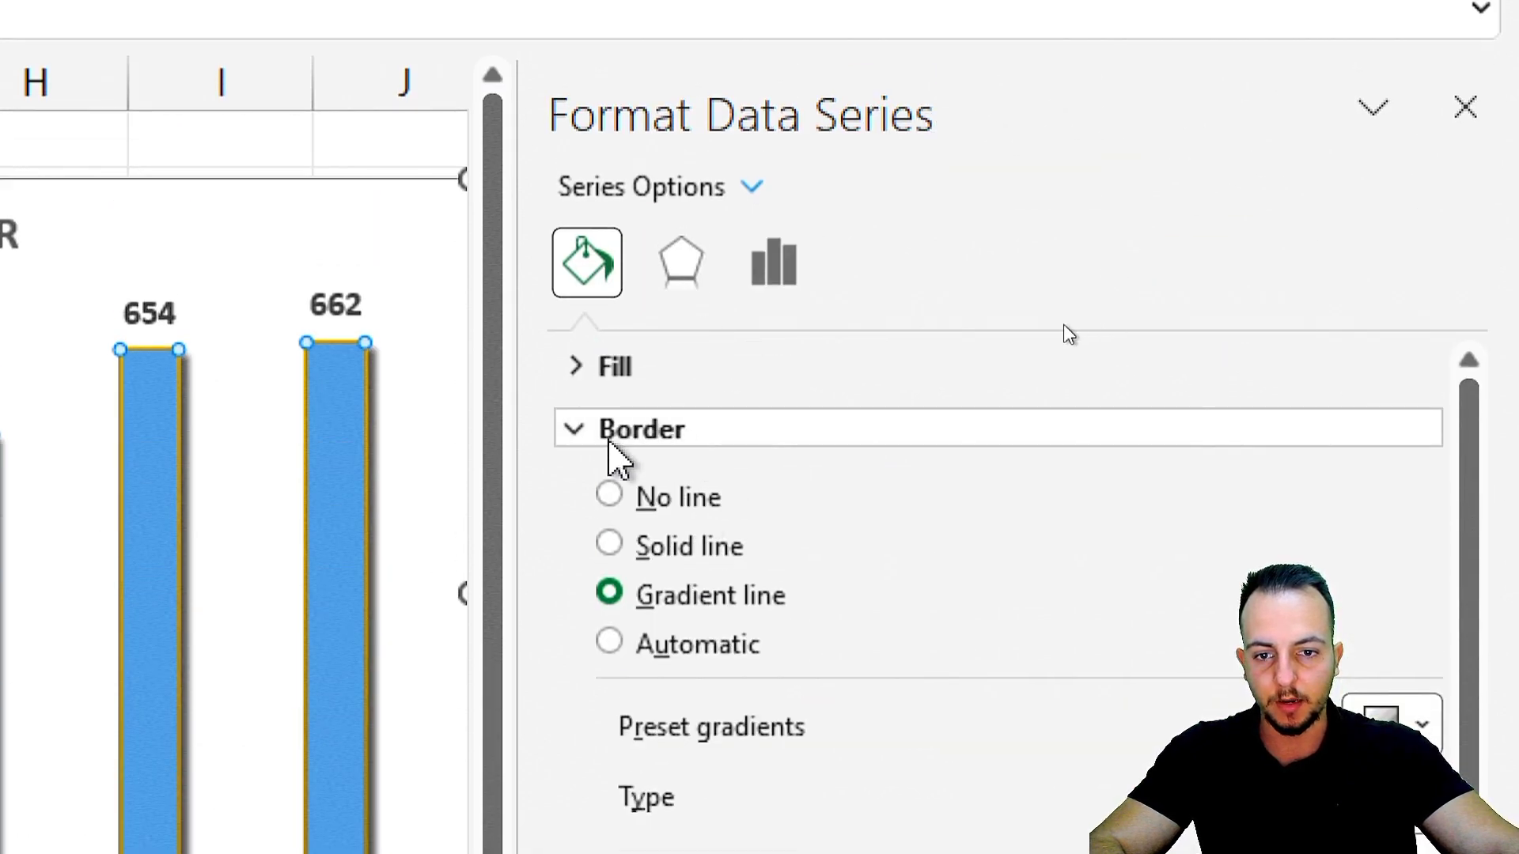
Apply a gradient fill to the columns using the Top Spotlight - Accent 5 preset.
click(613, 432)
click(648, 372)
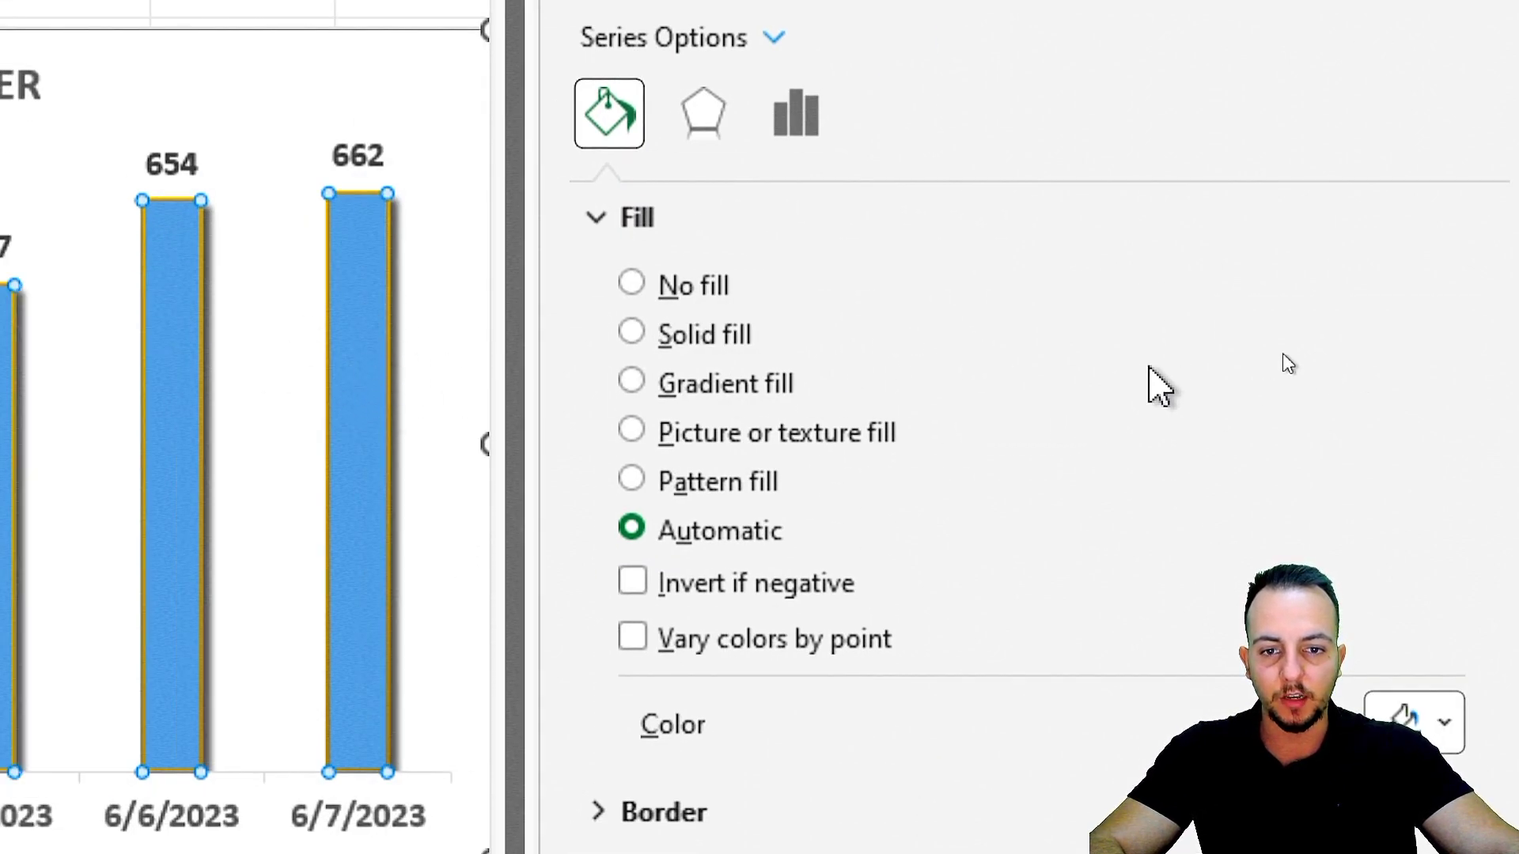
click(737, 388)
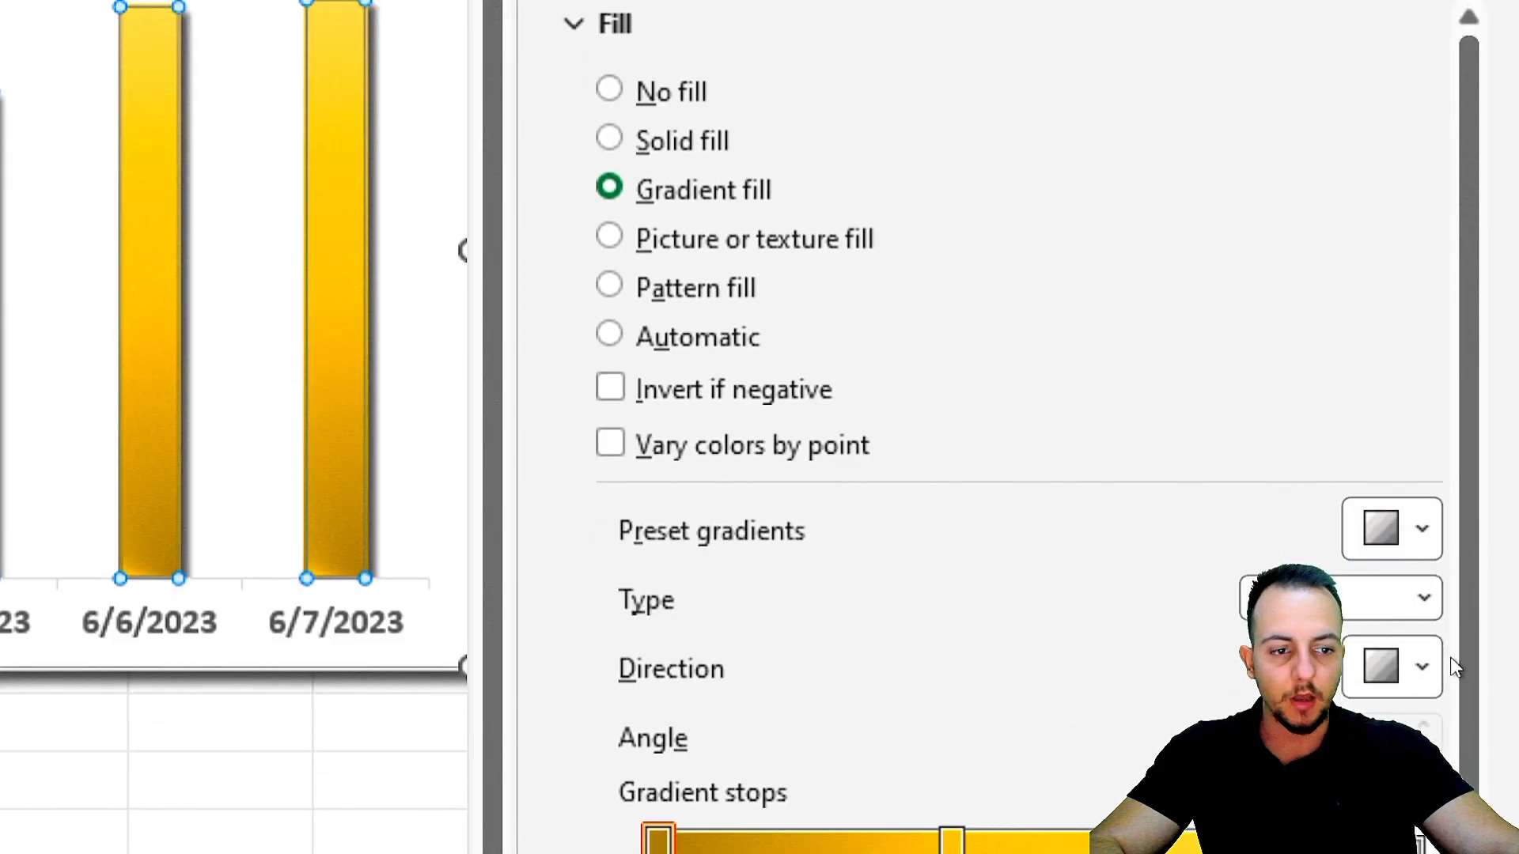
scroll(1276, 538, down, 1)
scroll(1264, 214, down, 2)
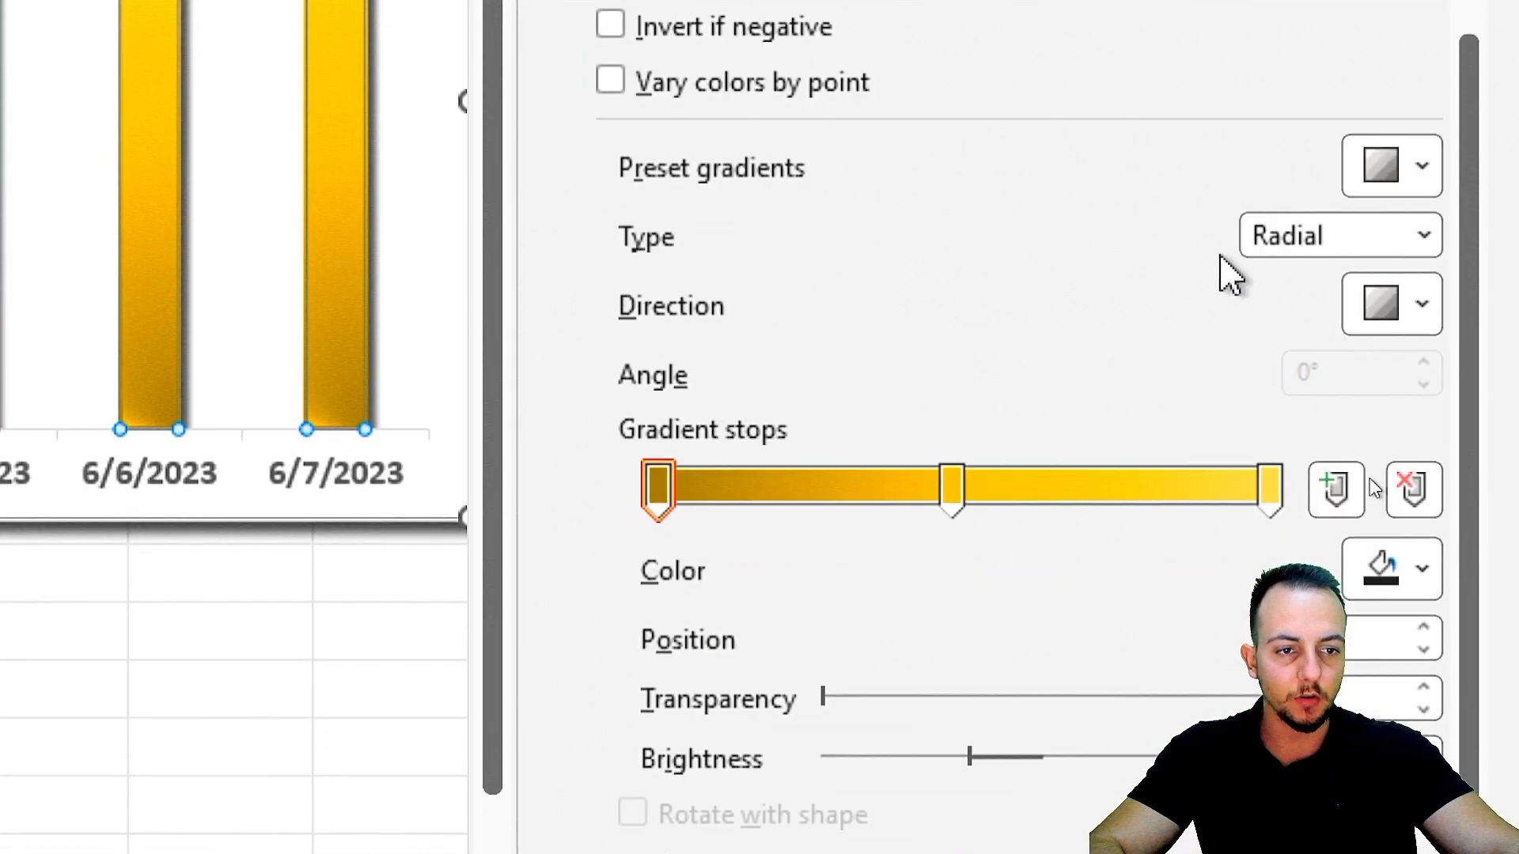
click(1383, 163)
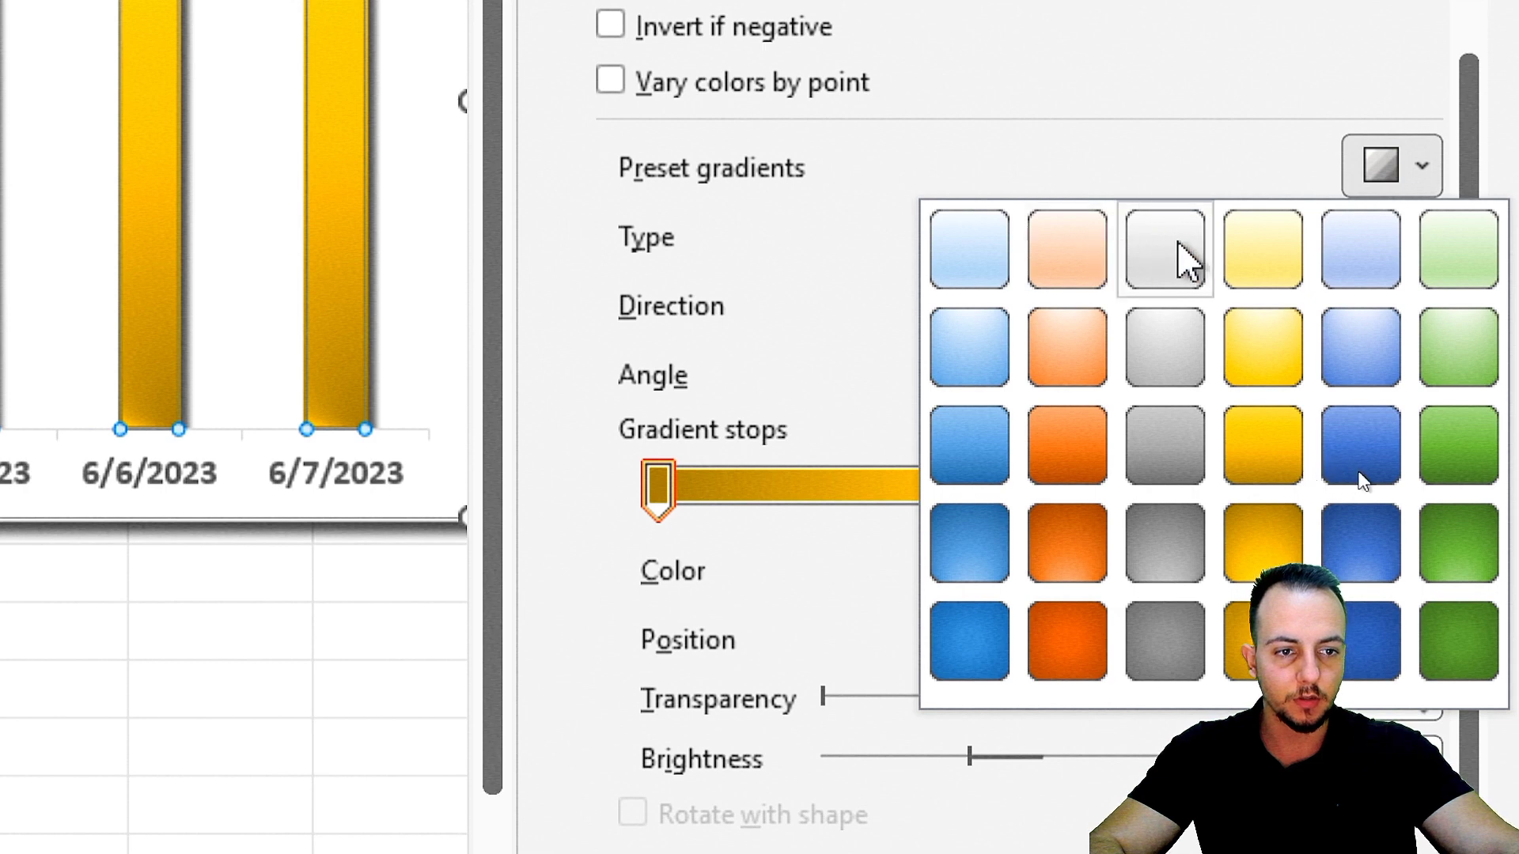
click(1381, 354)
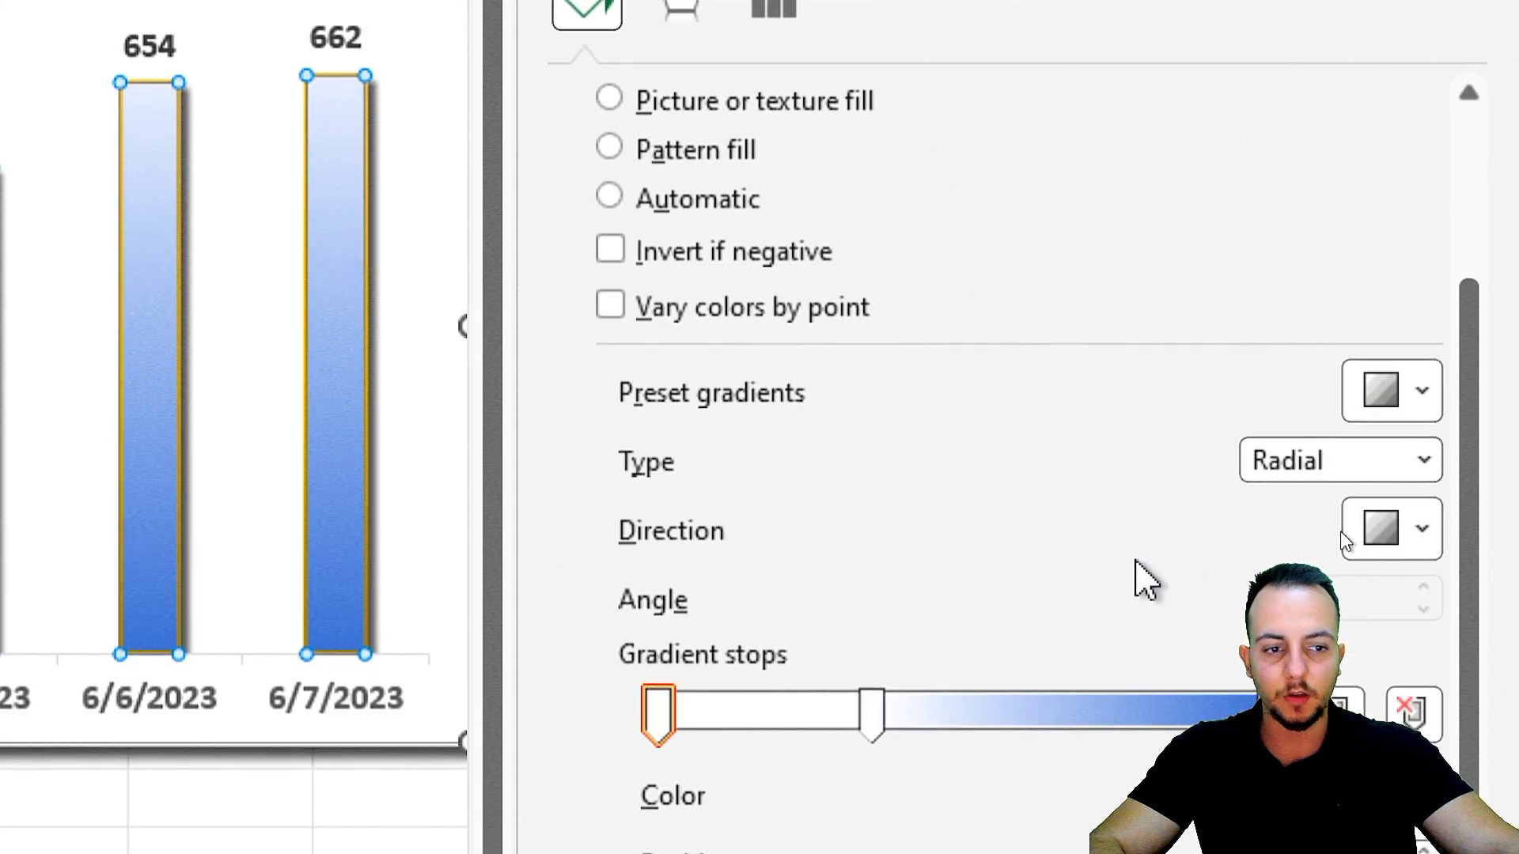
Try the Radial and Linear types for the columns' gradient fill and settle on Rectangular.
click(1424, 461)
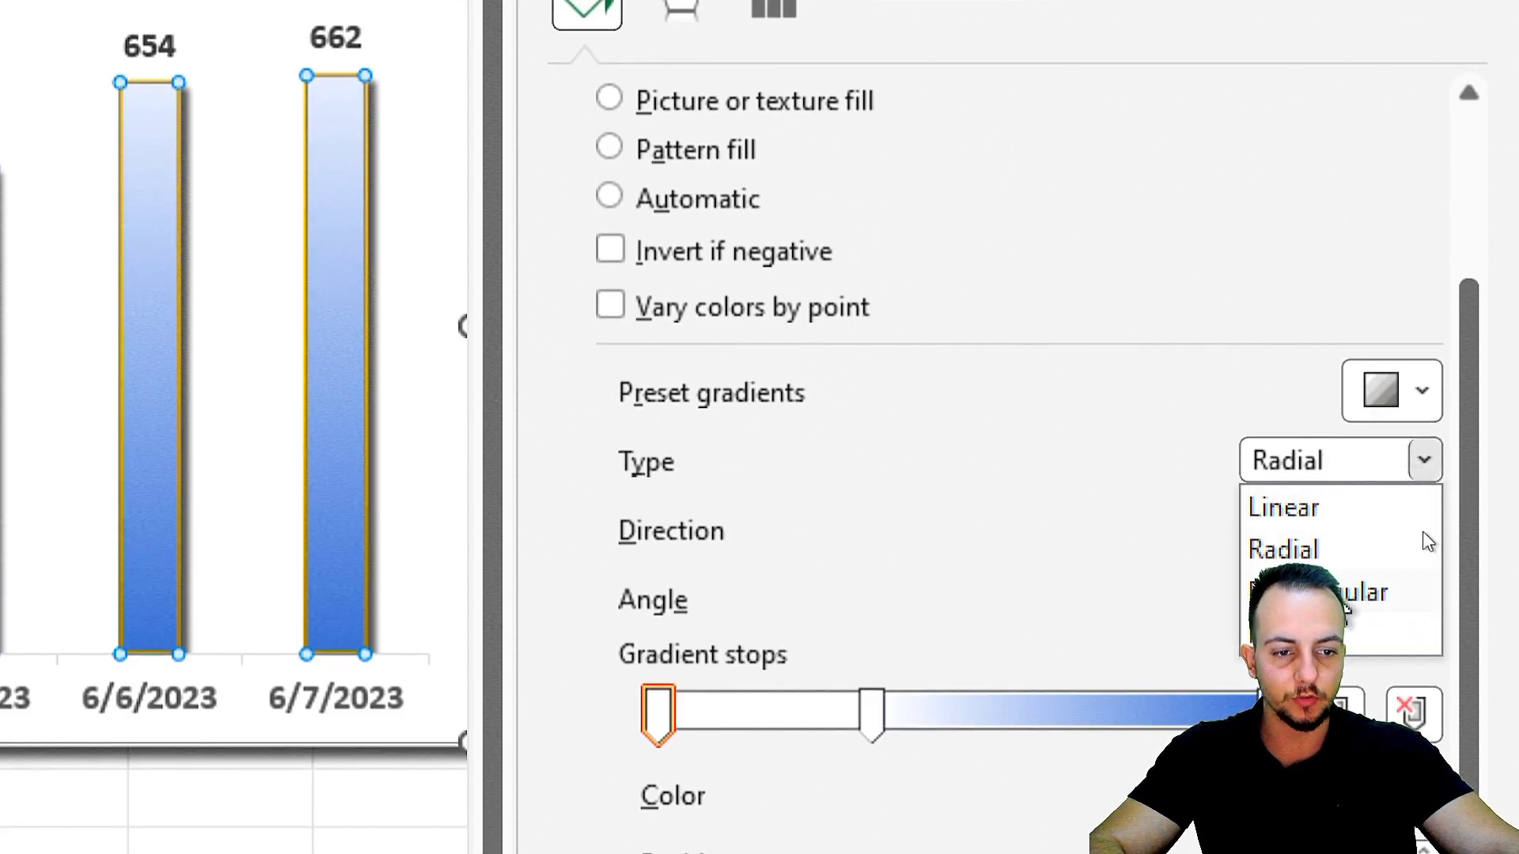
click(1344, 592)
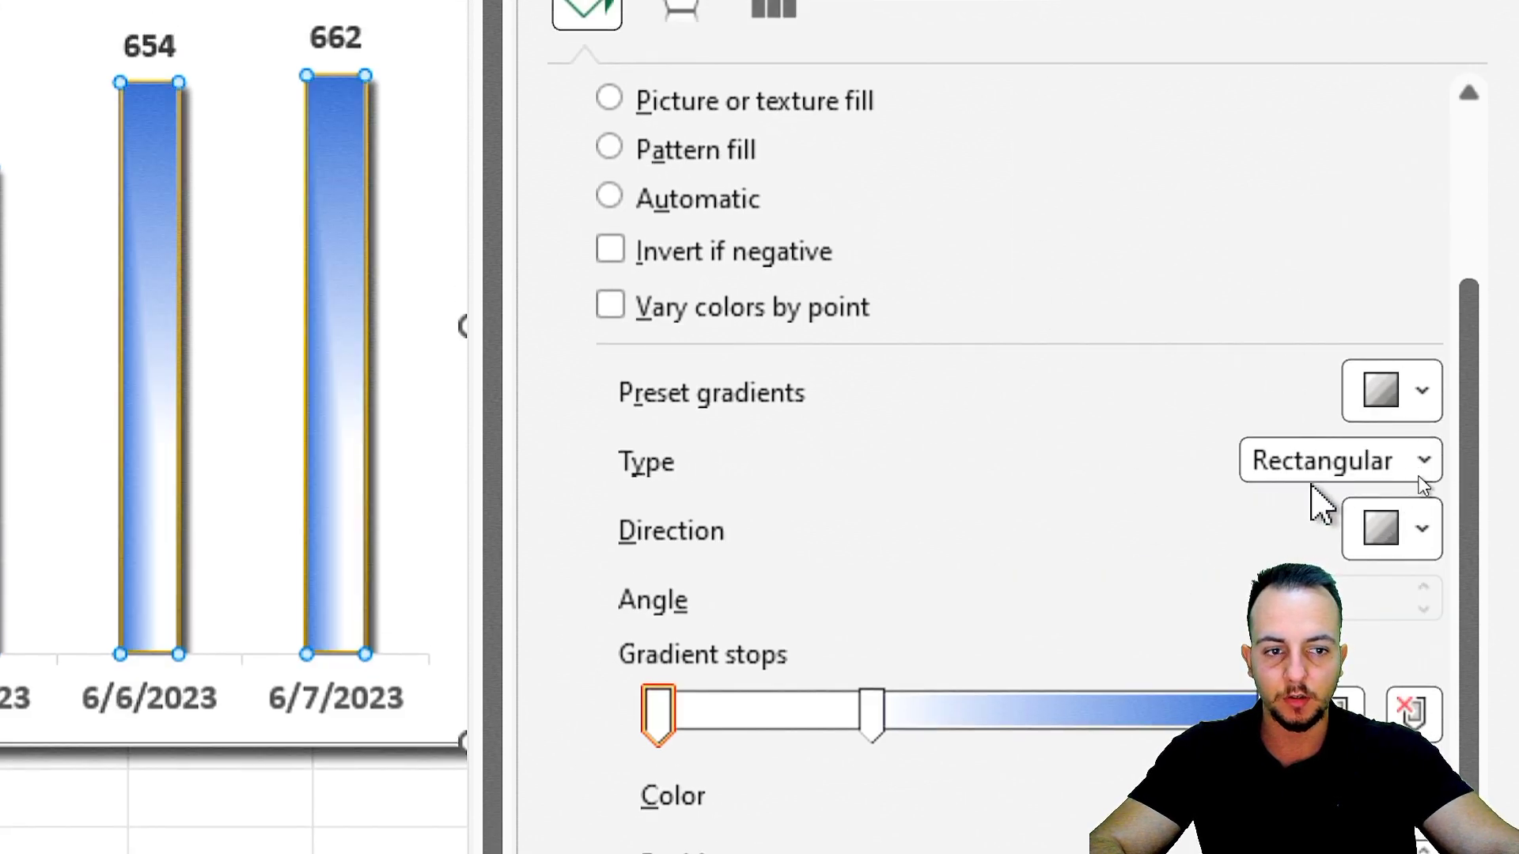
click(1336, 471)
click(1343, 546)
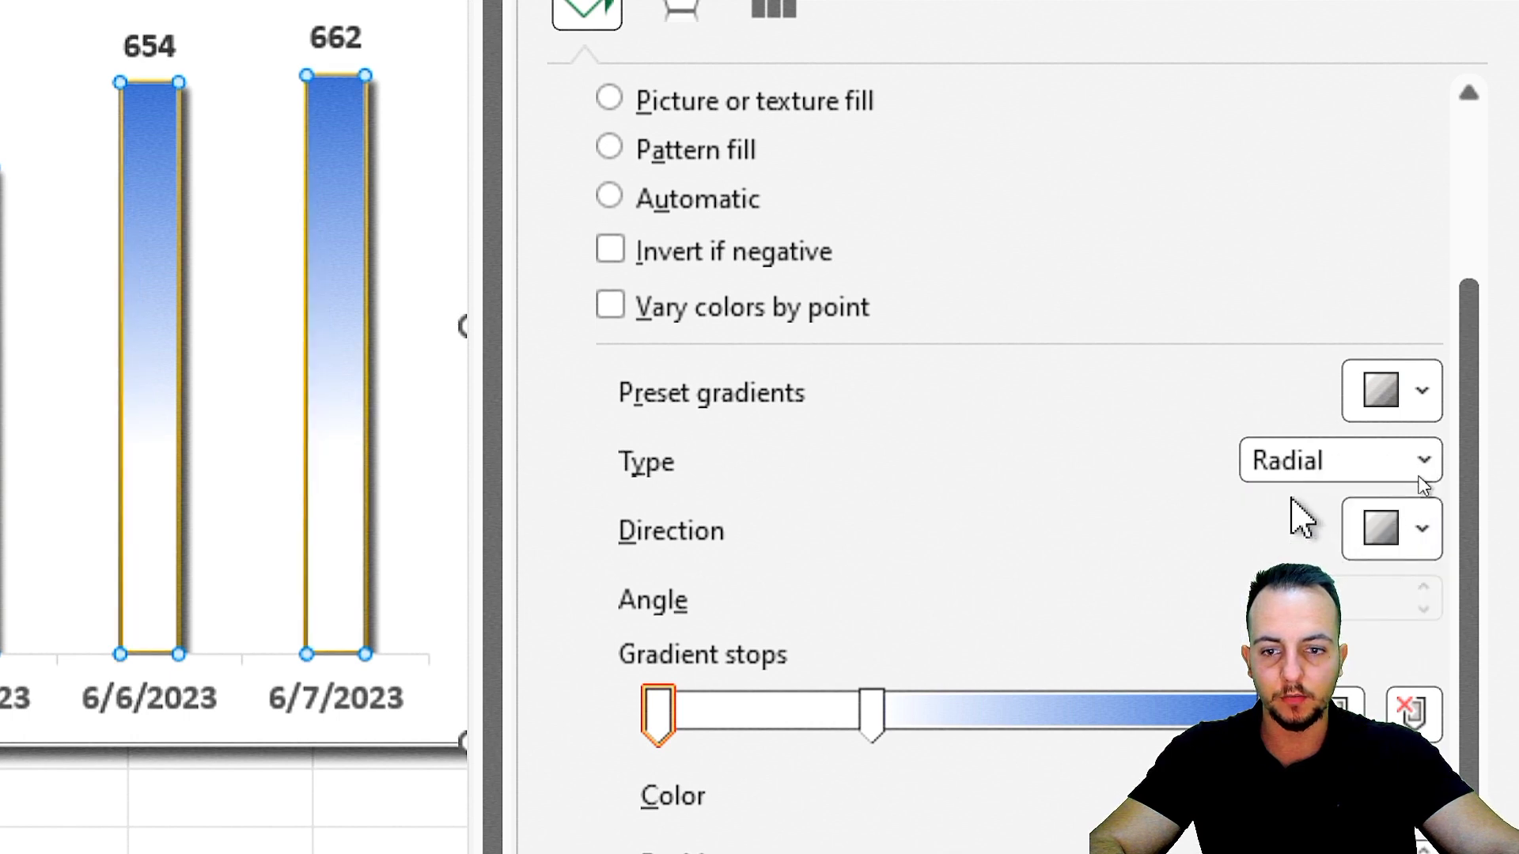
click(1422, 465)
click(1421, 504)
click(1423, 463)
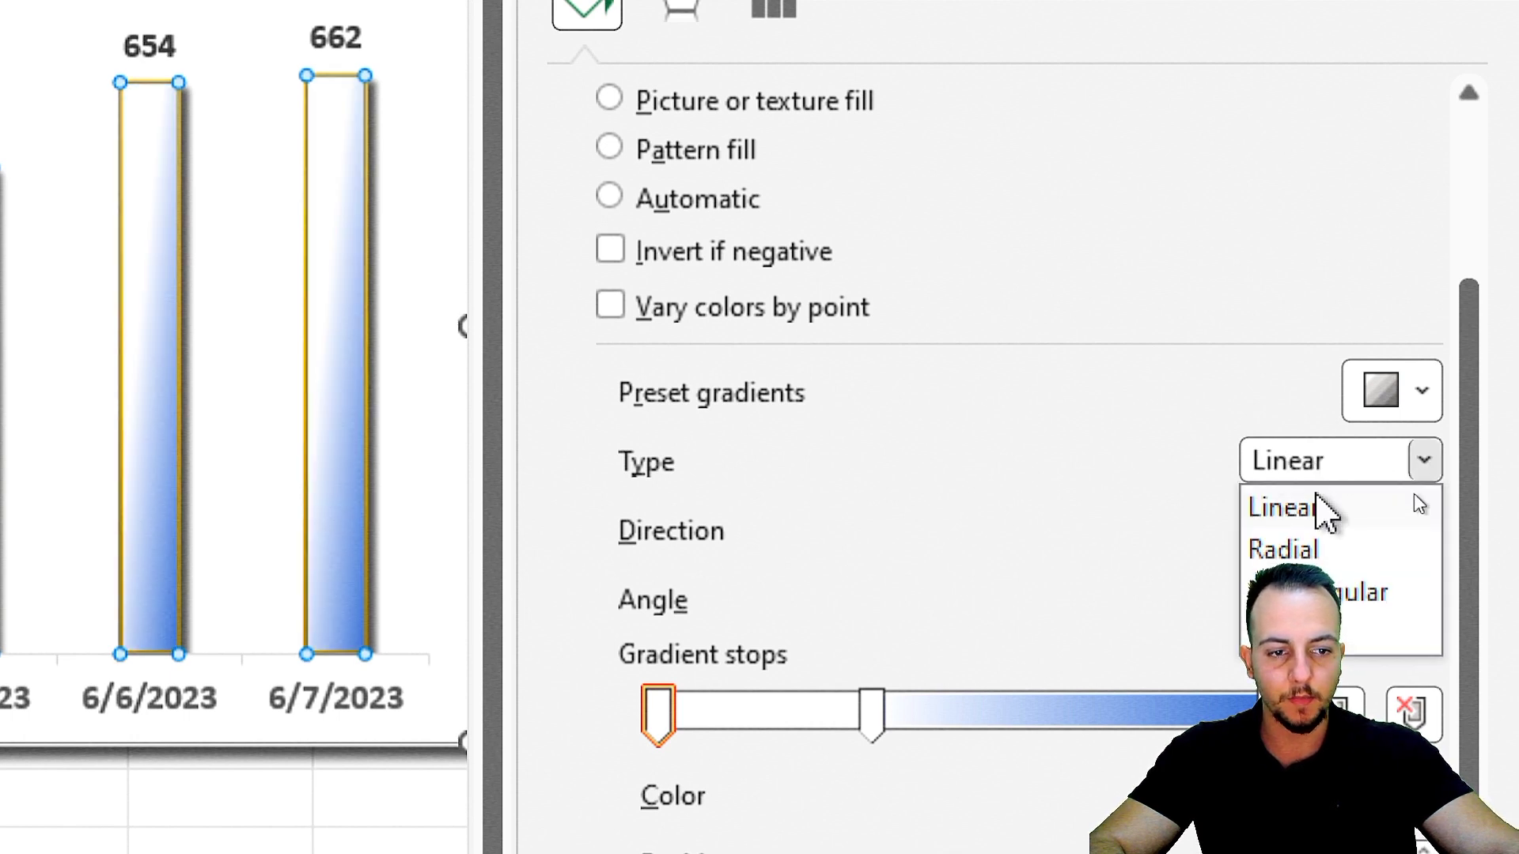
click(1376, 589)
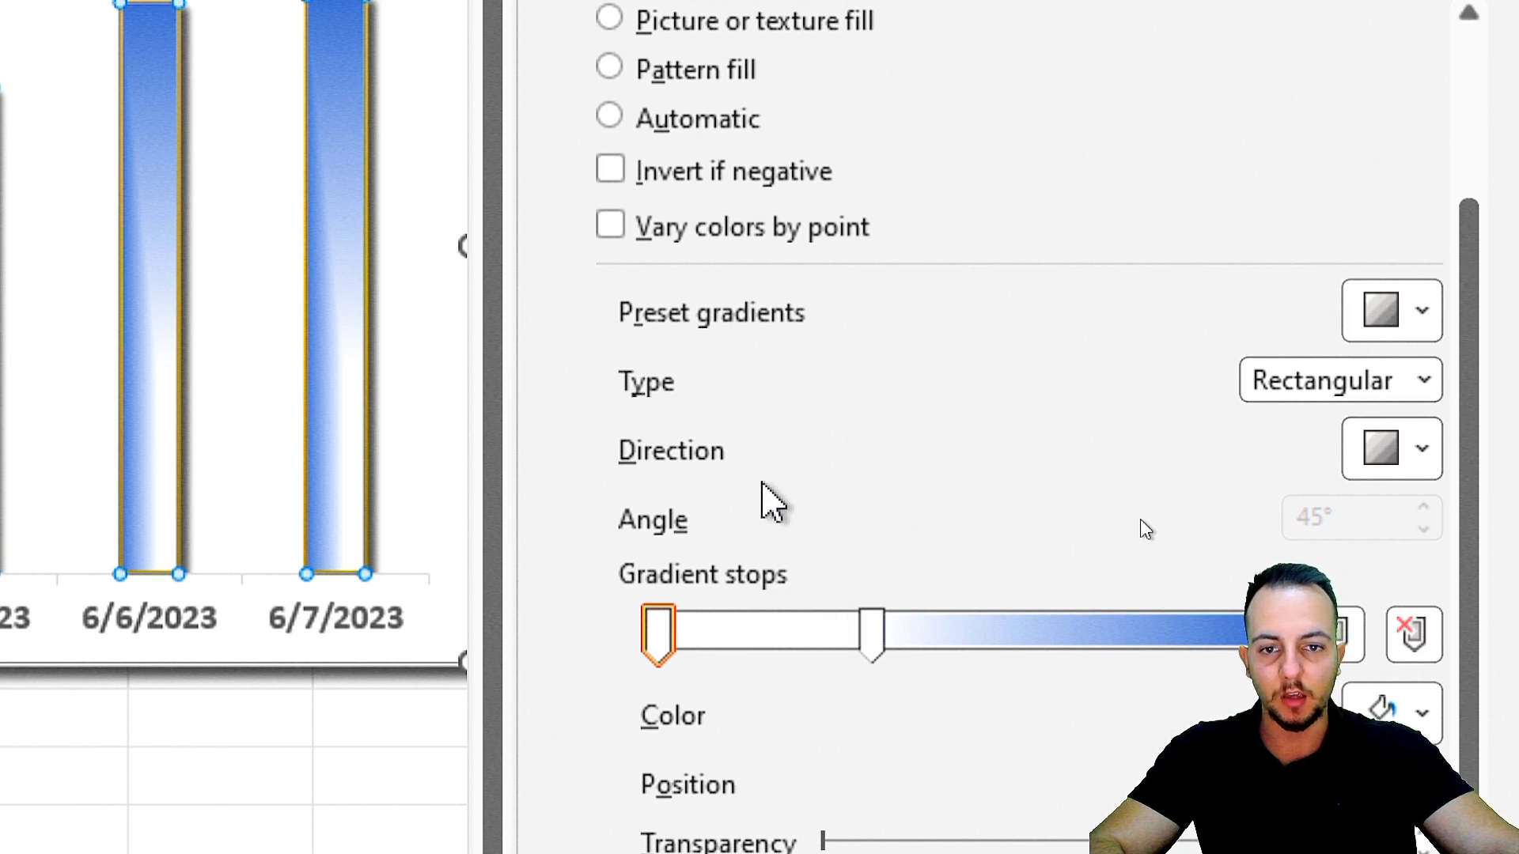
Move the second gradient stop of the column fill to the 21% position and finish formatting the series.
drag(871, 638, 784, 648)
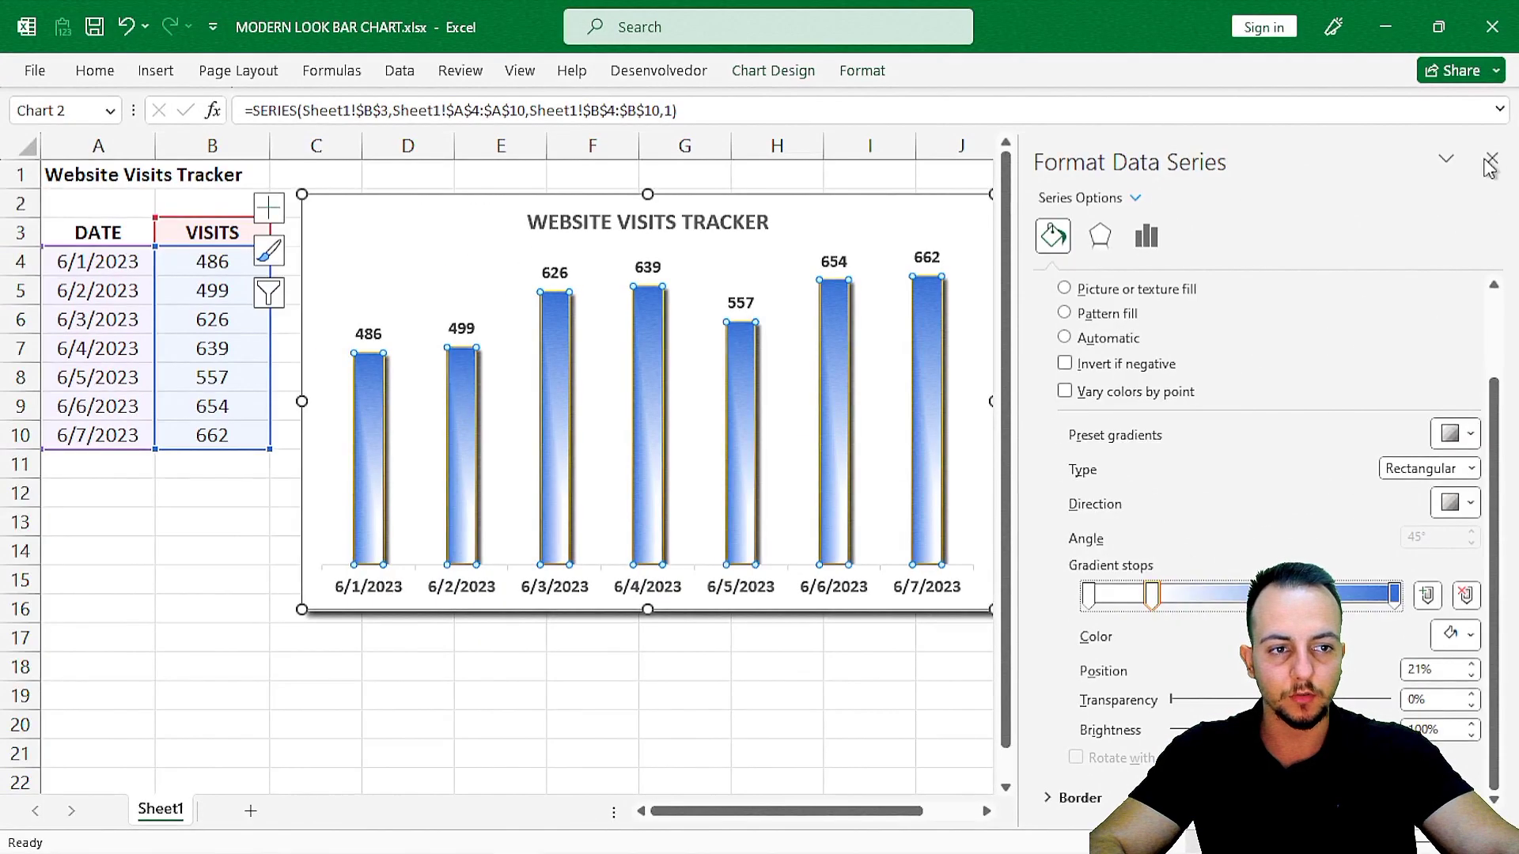
click(1490, 164)
click(1151, 375)
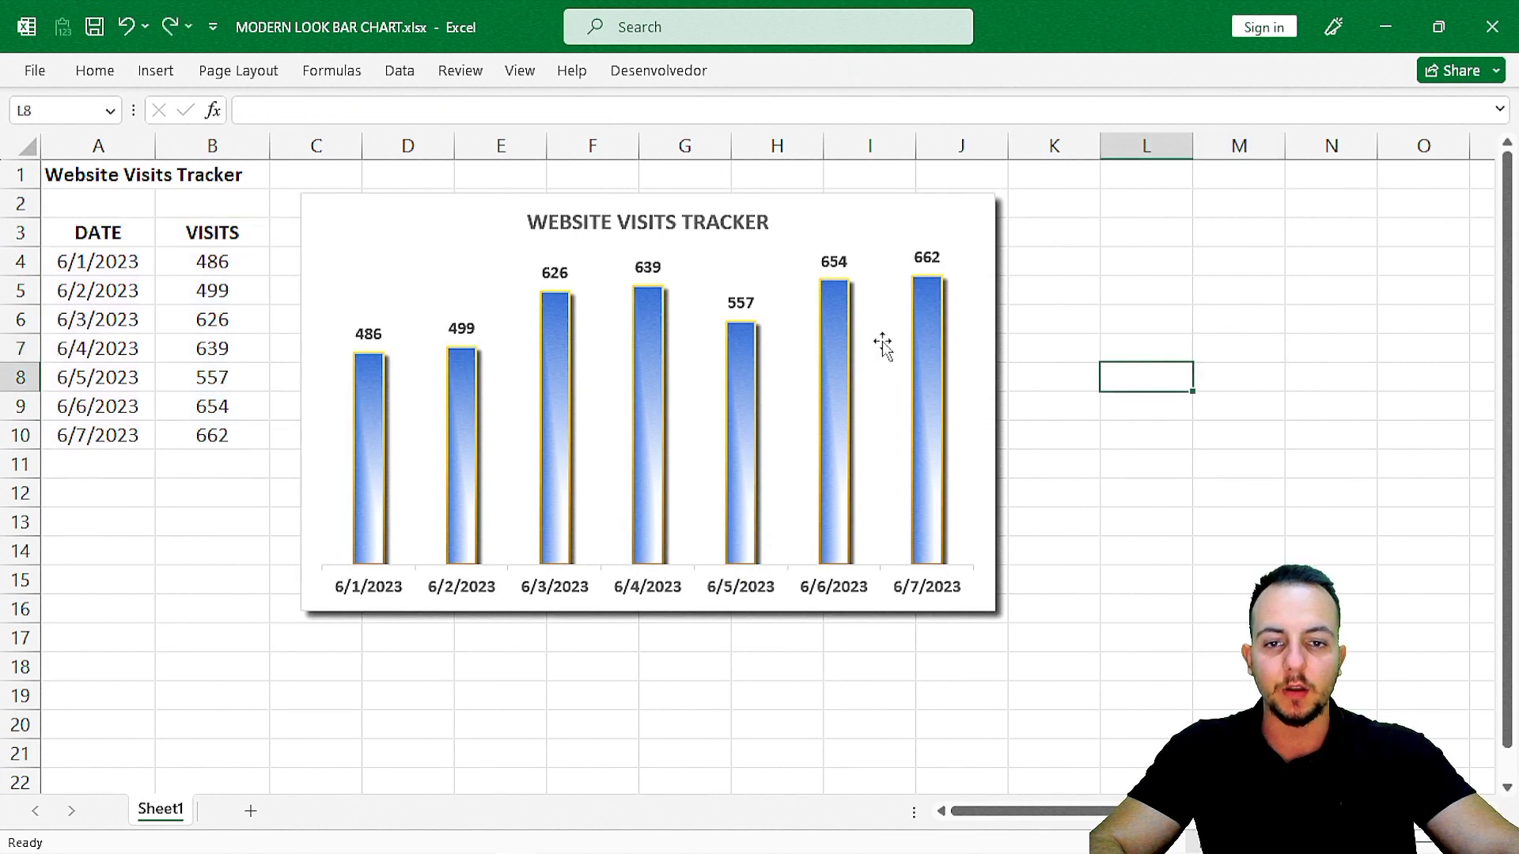
Shrink the chart to about 2.39" high and 4.51" wide beside the data table.
click(989, 610)
drag(977, 610, 915, 508)
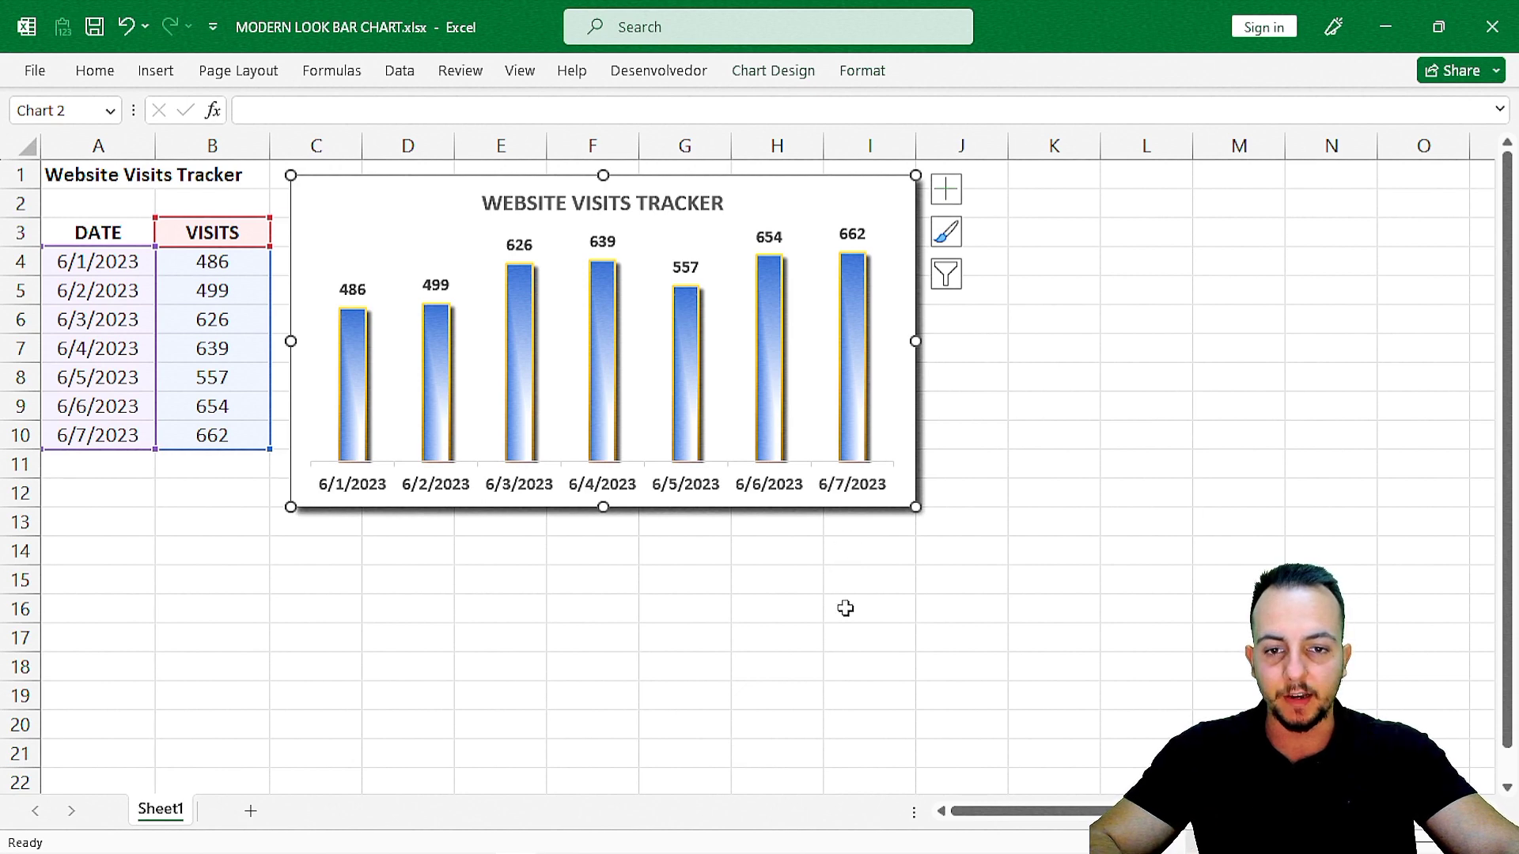
Duplicate the chart and place the copy below and to the right of the original, partly overlapping it.
key(ctrl+d)
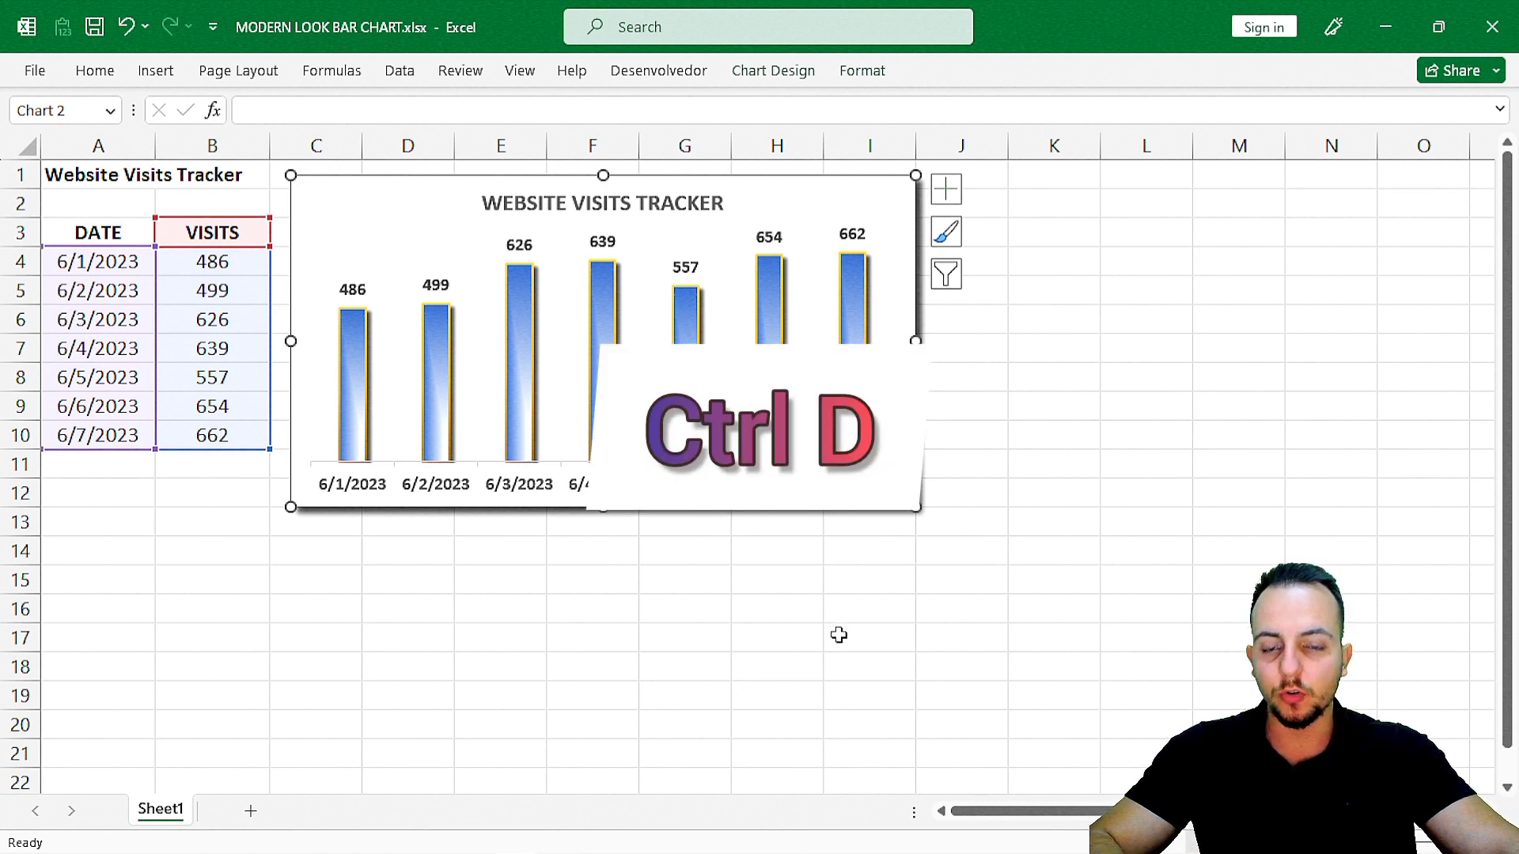
drag(428, 534, 467, 673)
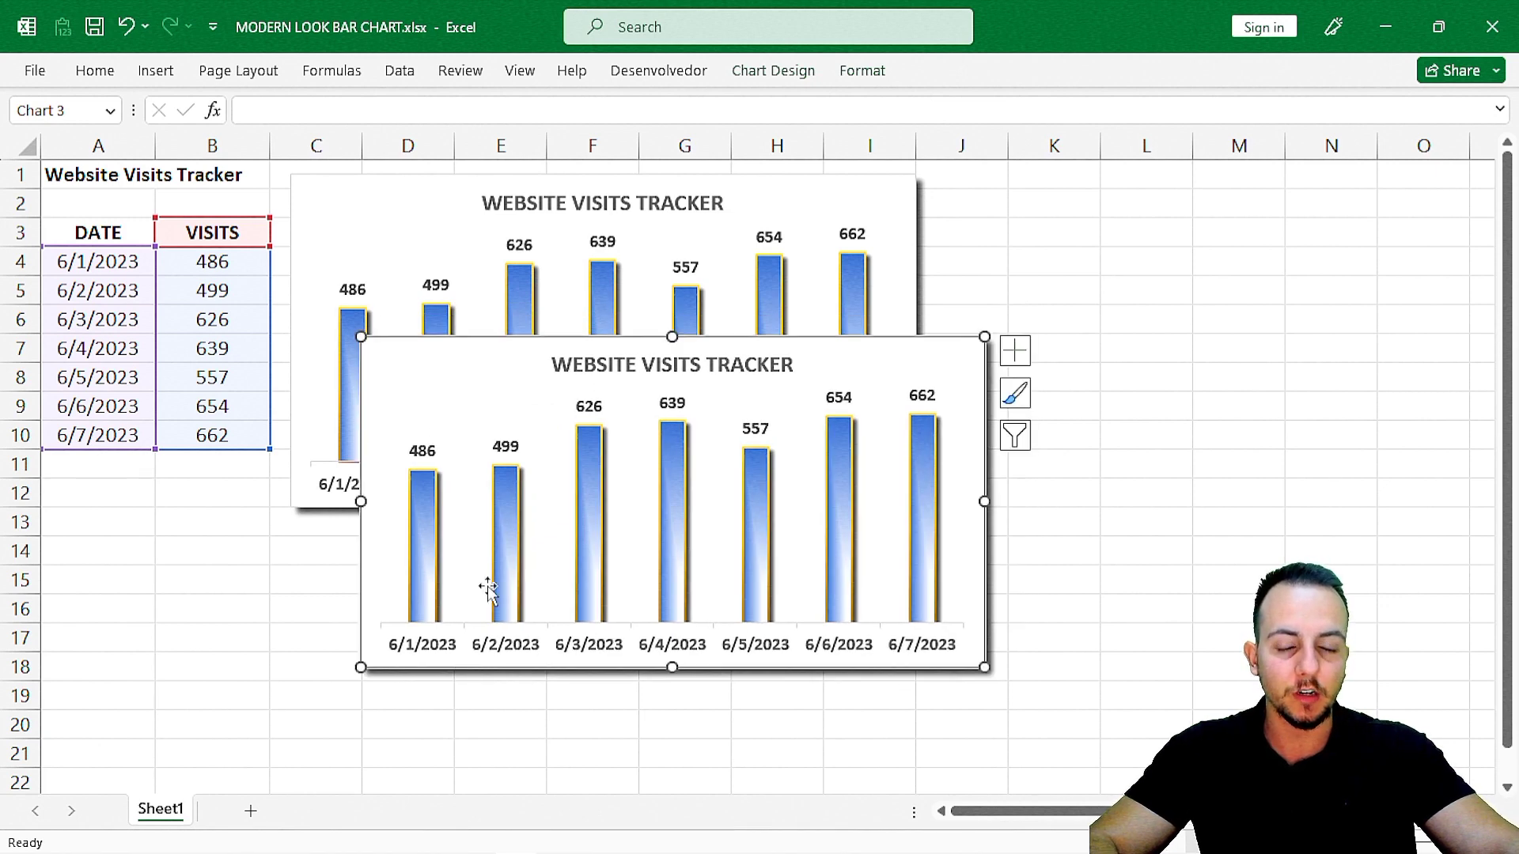
drag(481, 349, 604, 359)
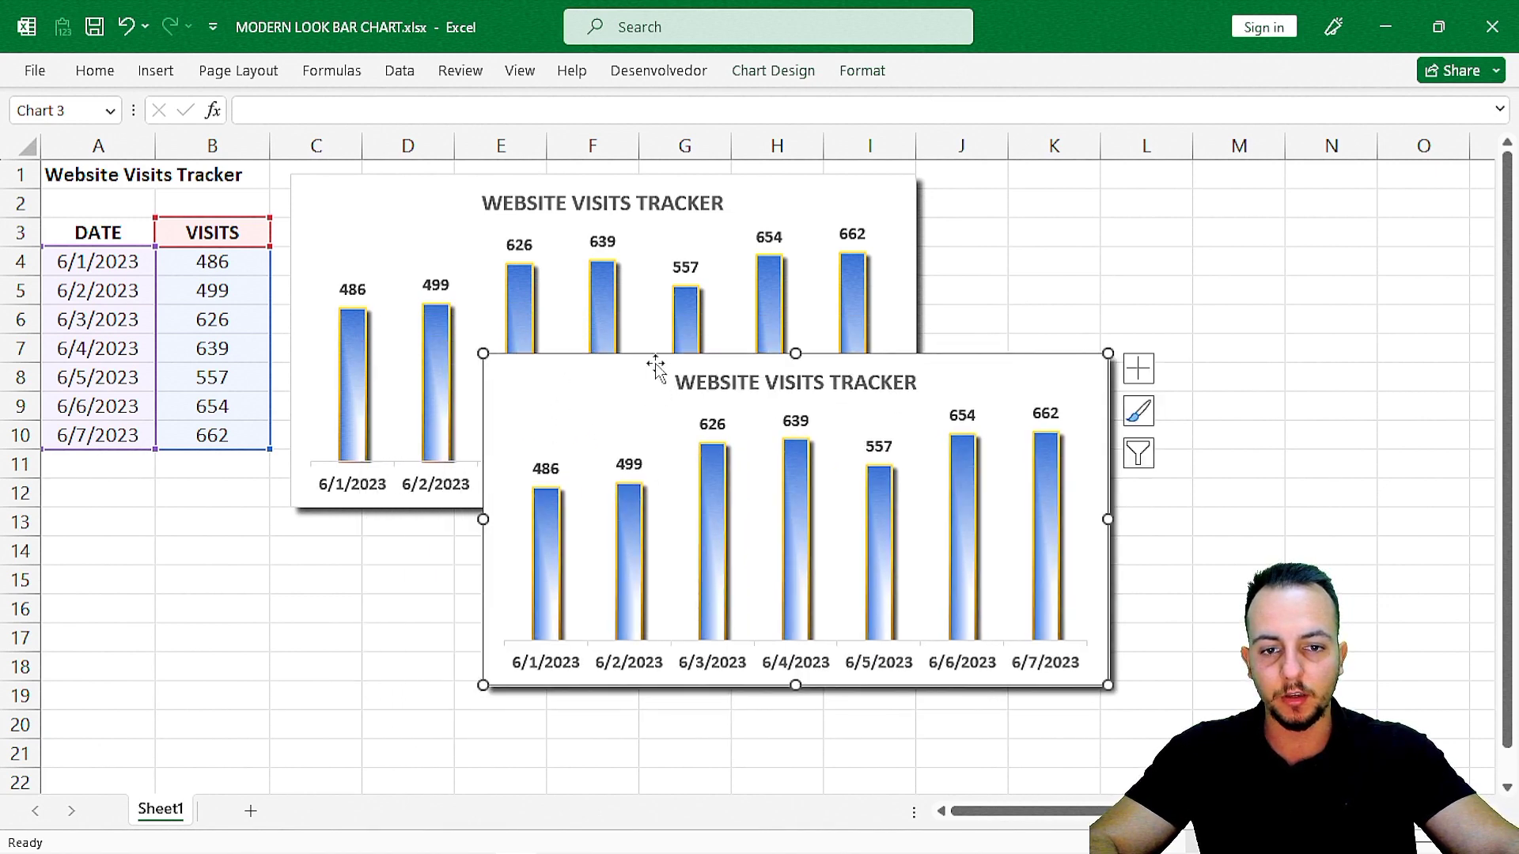
Fill the duplicate chart's background with Black, Text 1, Lighter 25%.
click(789, 75)
click(859, 72)
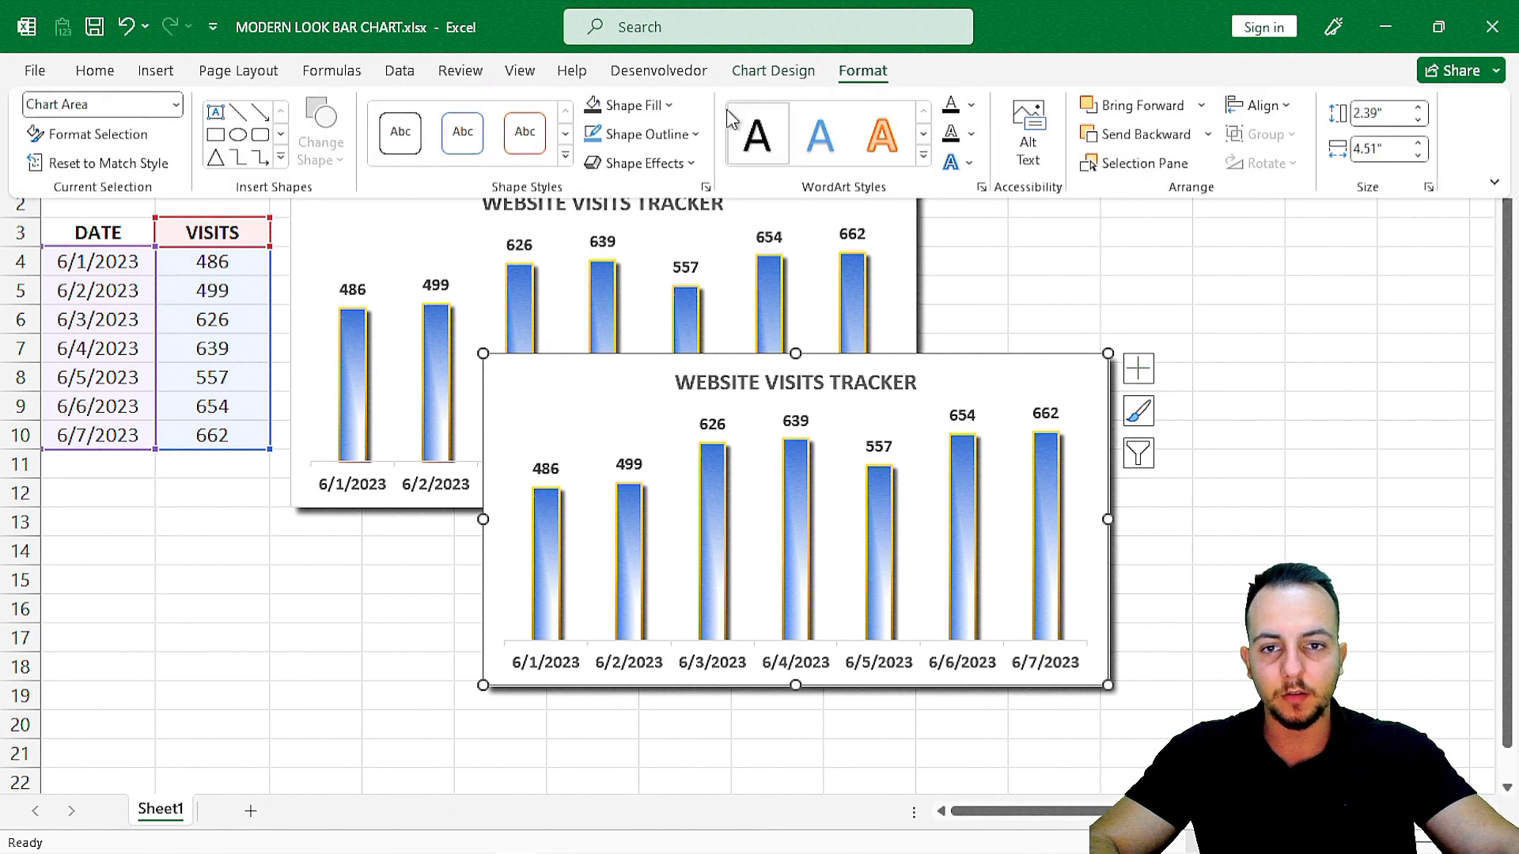
click(637, 106)
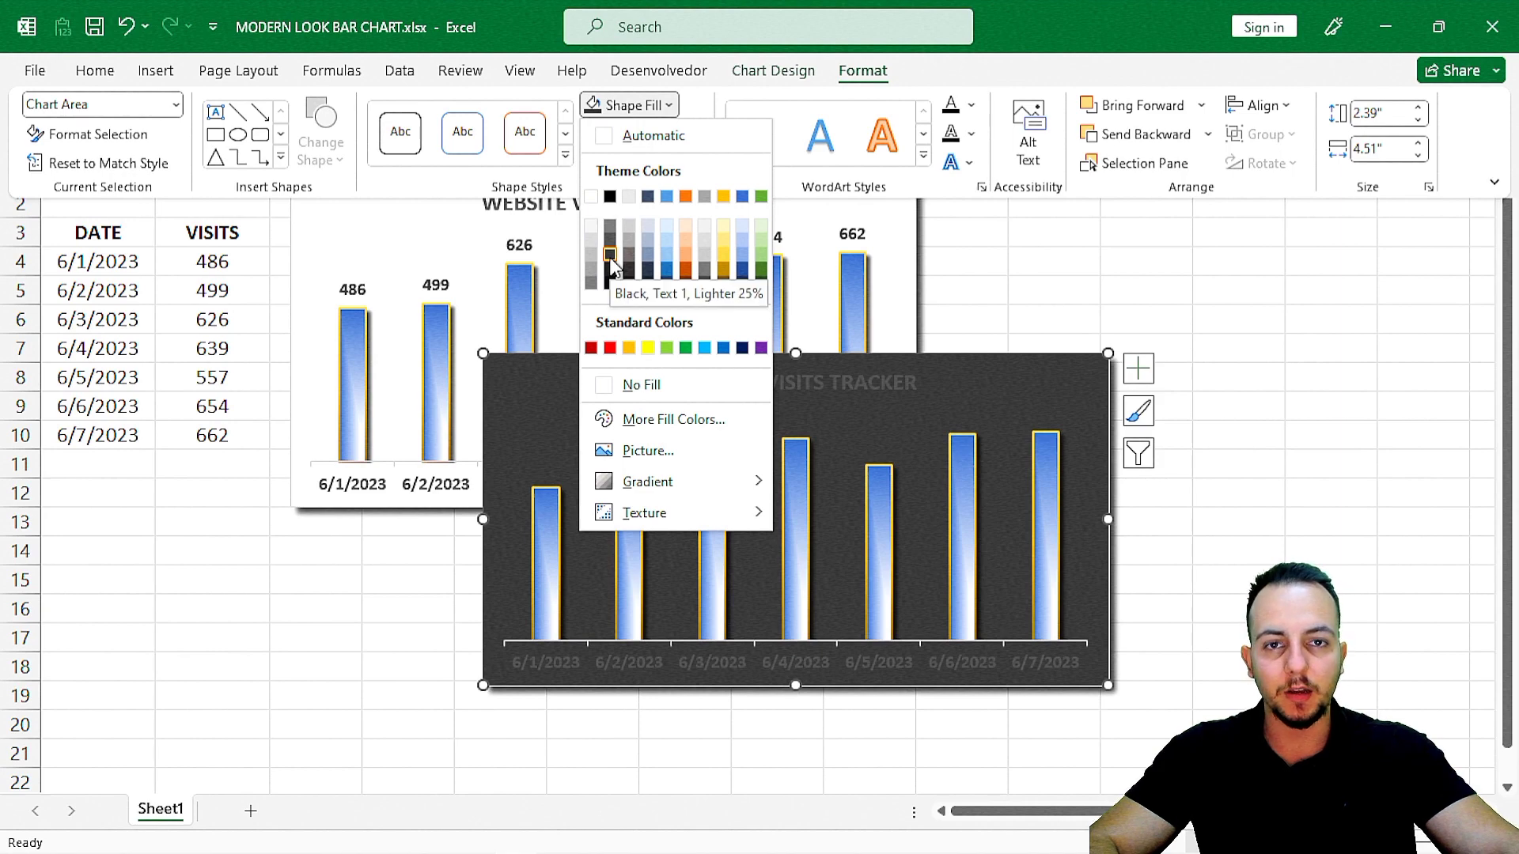
click(610, 257)
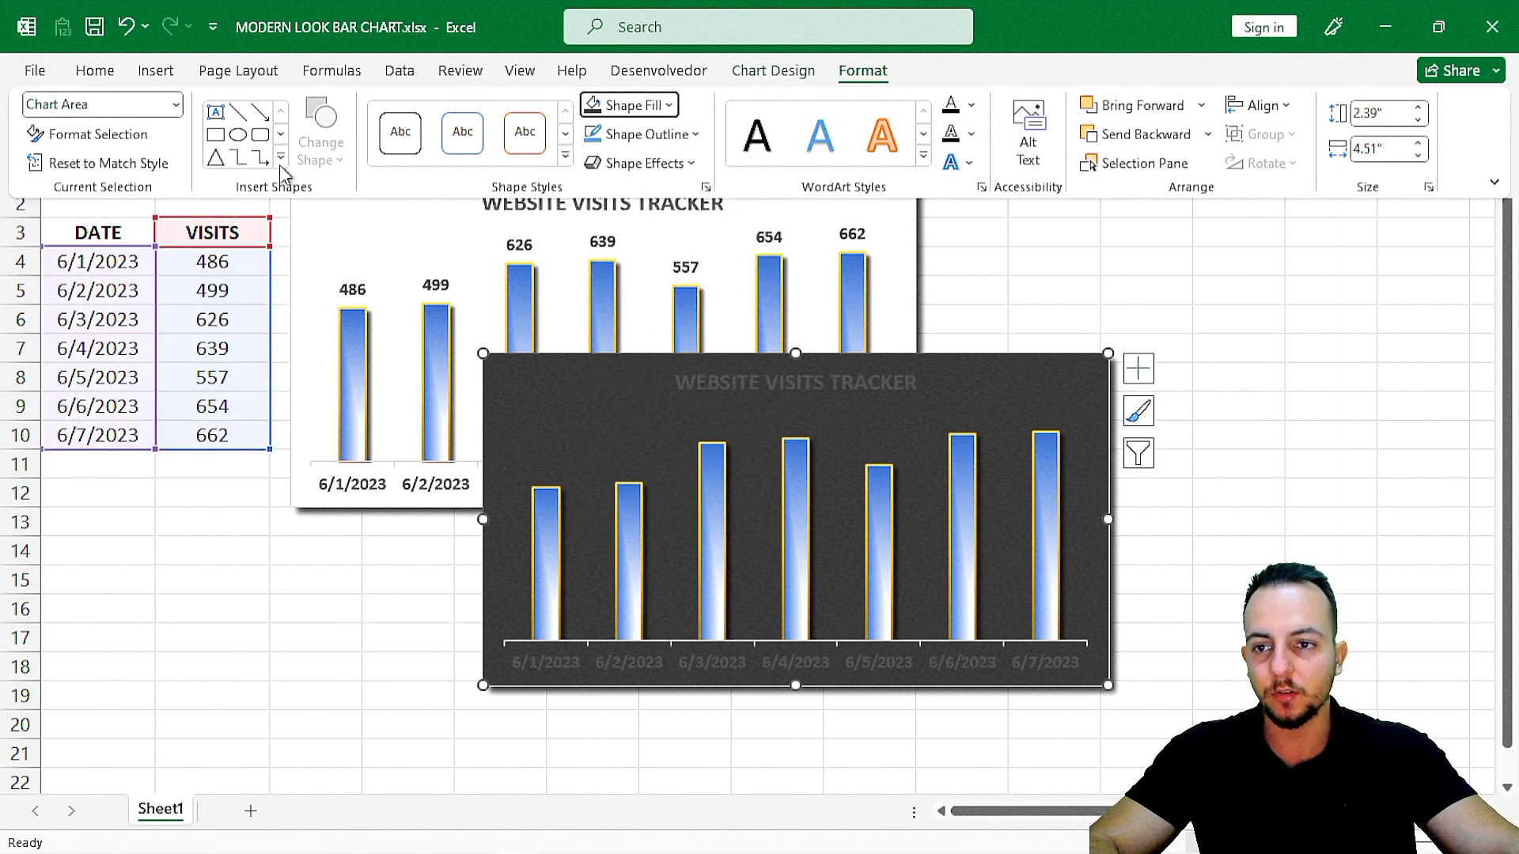
Make all text in the dark duplicate chart bold and white, and deselect the chart.
click(96, 71)
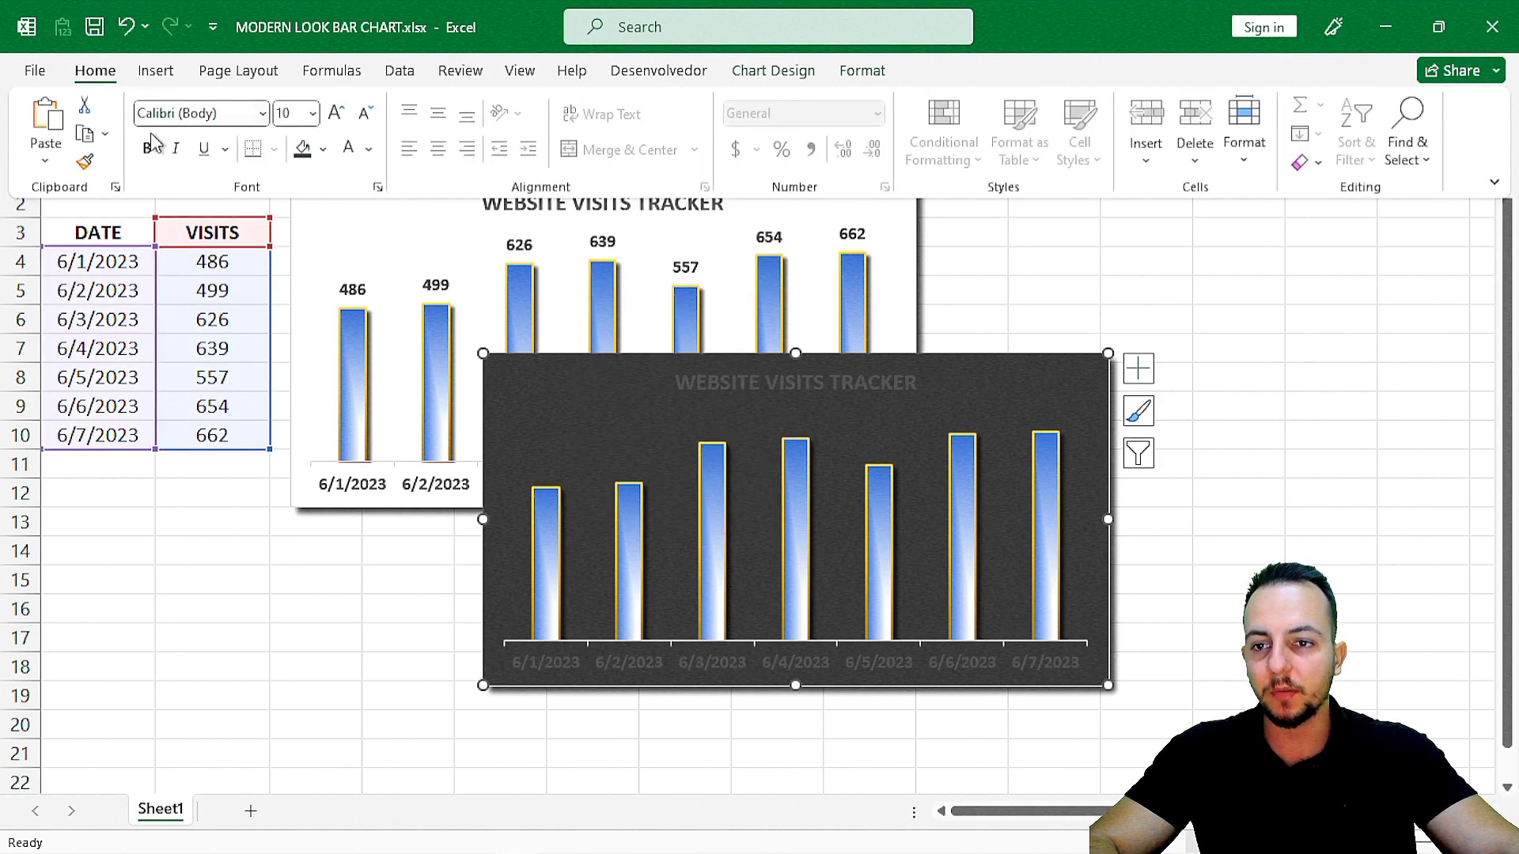
click(149, 159)
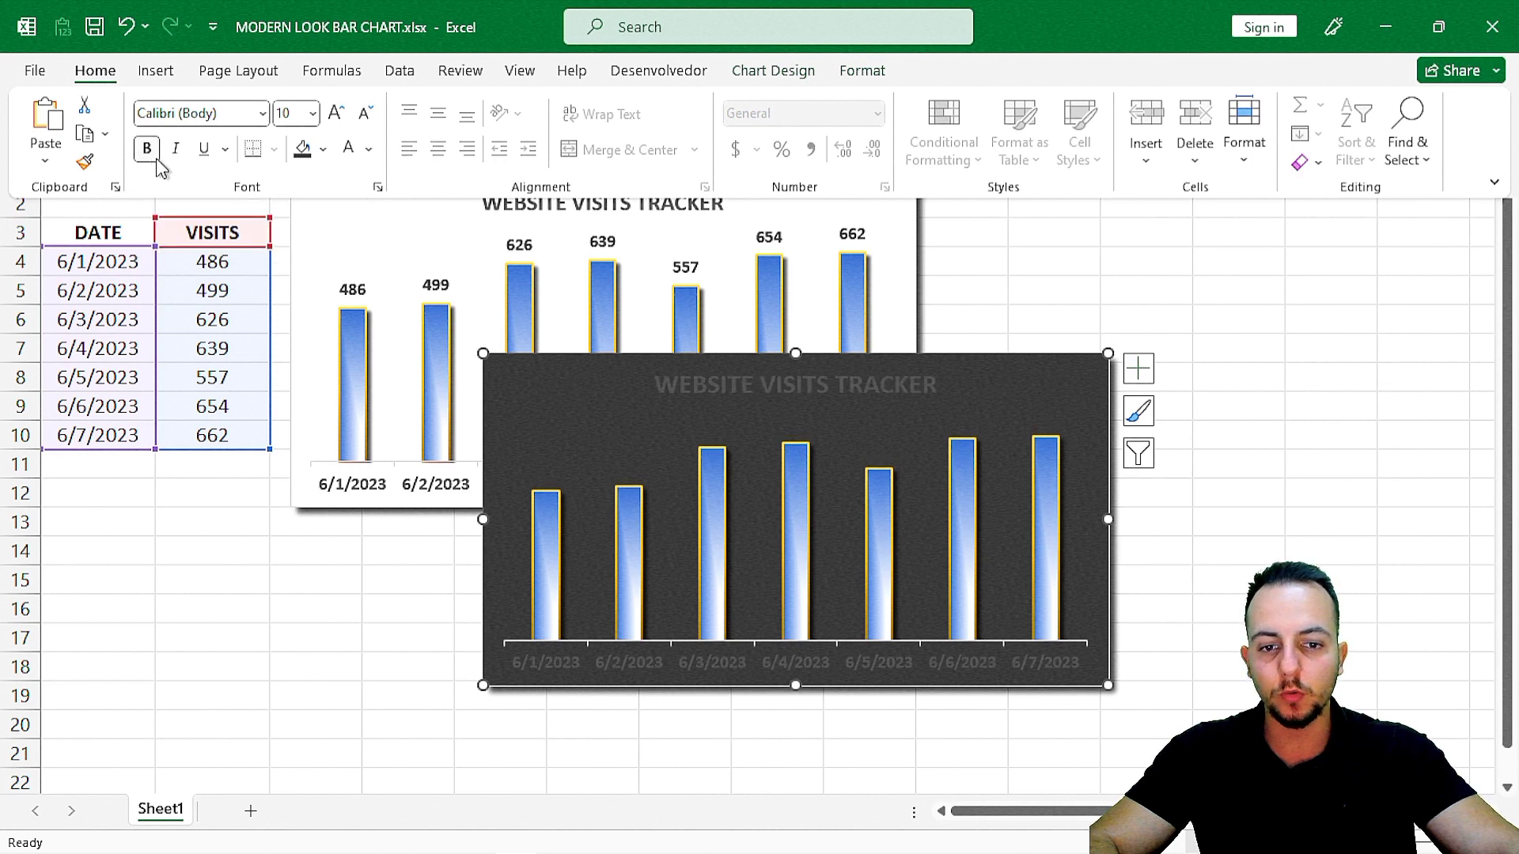
click(369, 148)
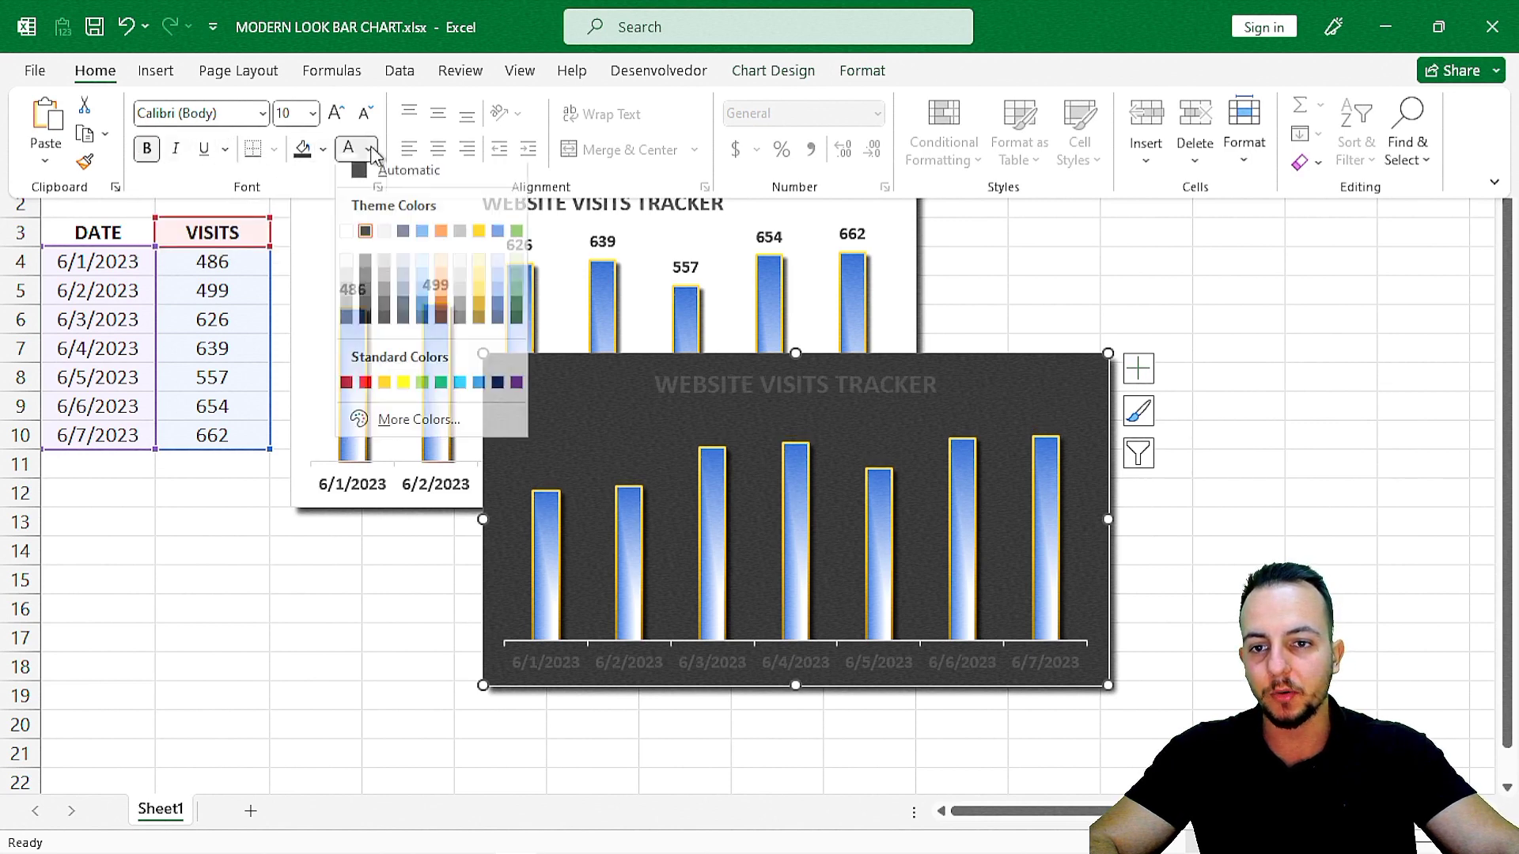
click(347, 240)
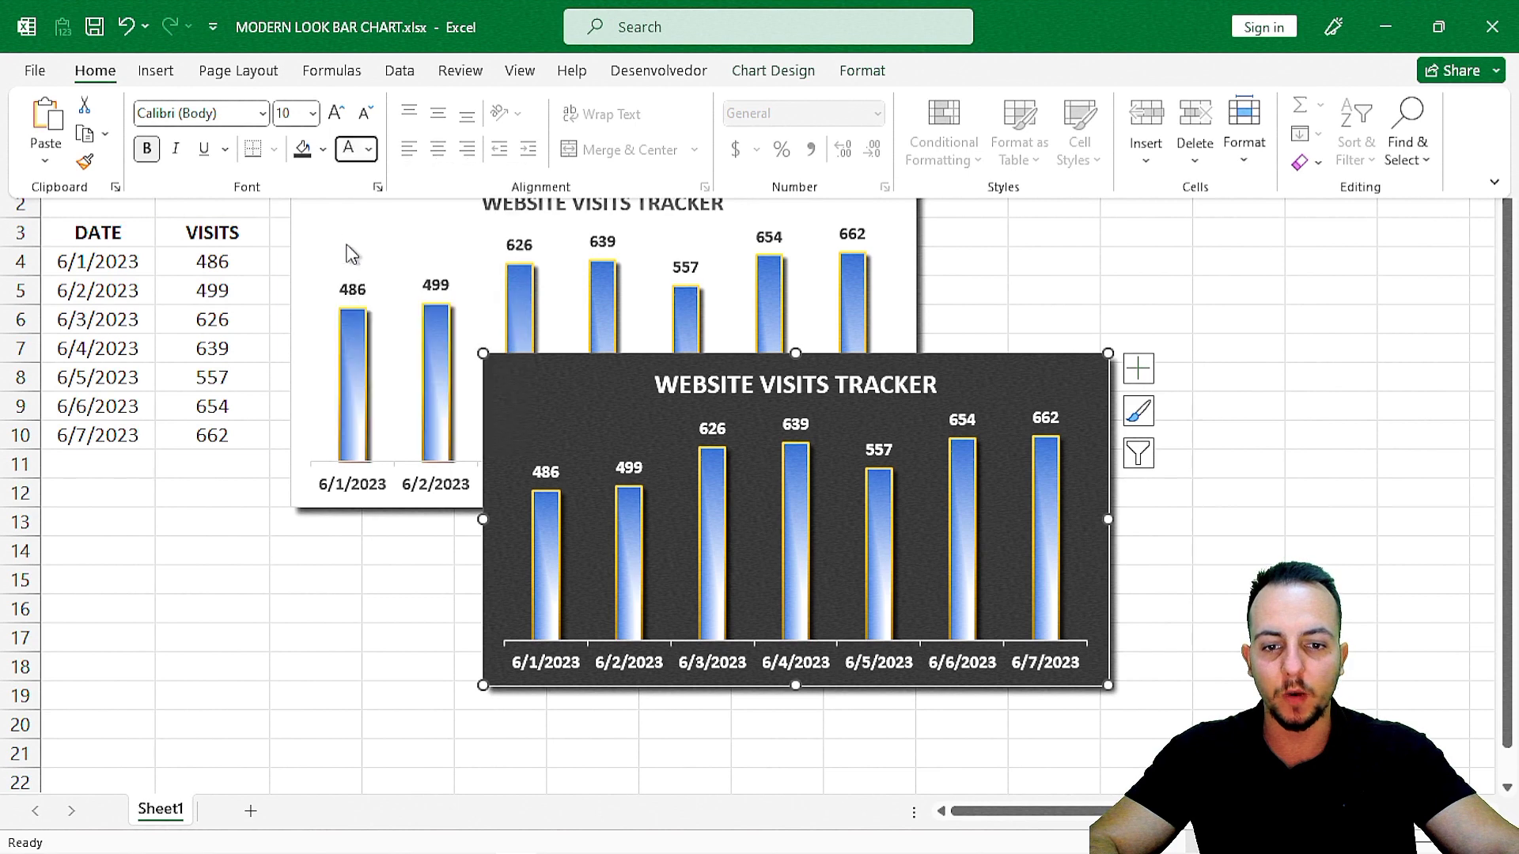
click(265, 633)
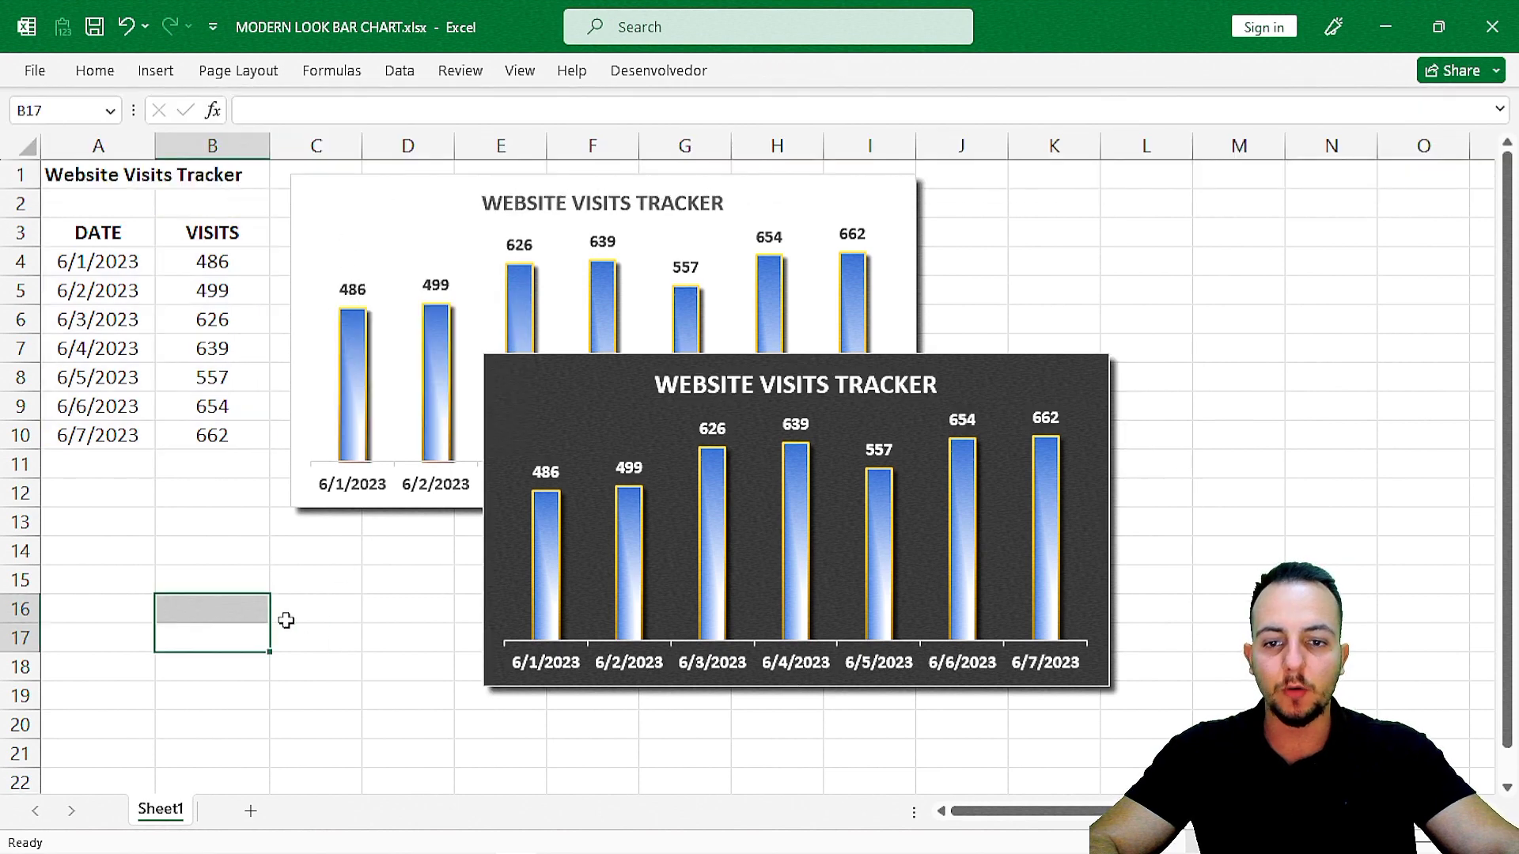
click(354, 621)
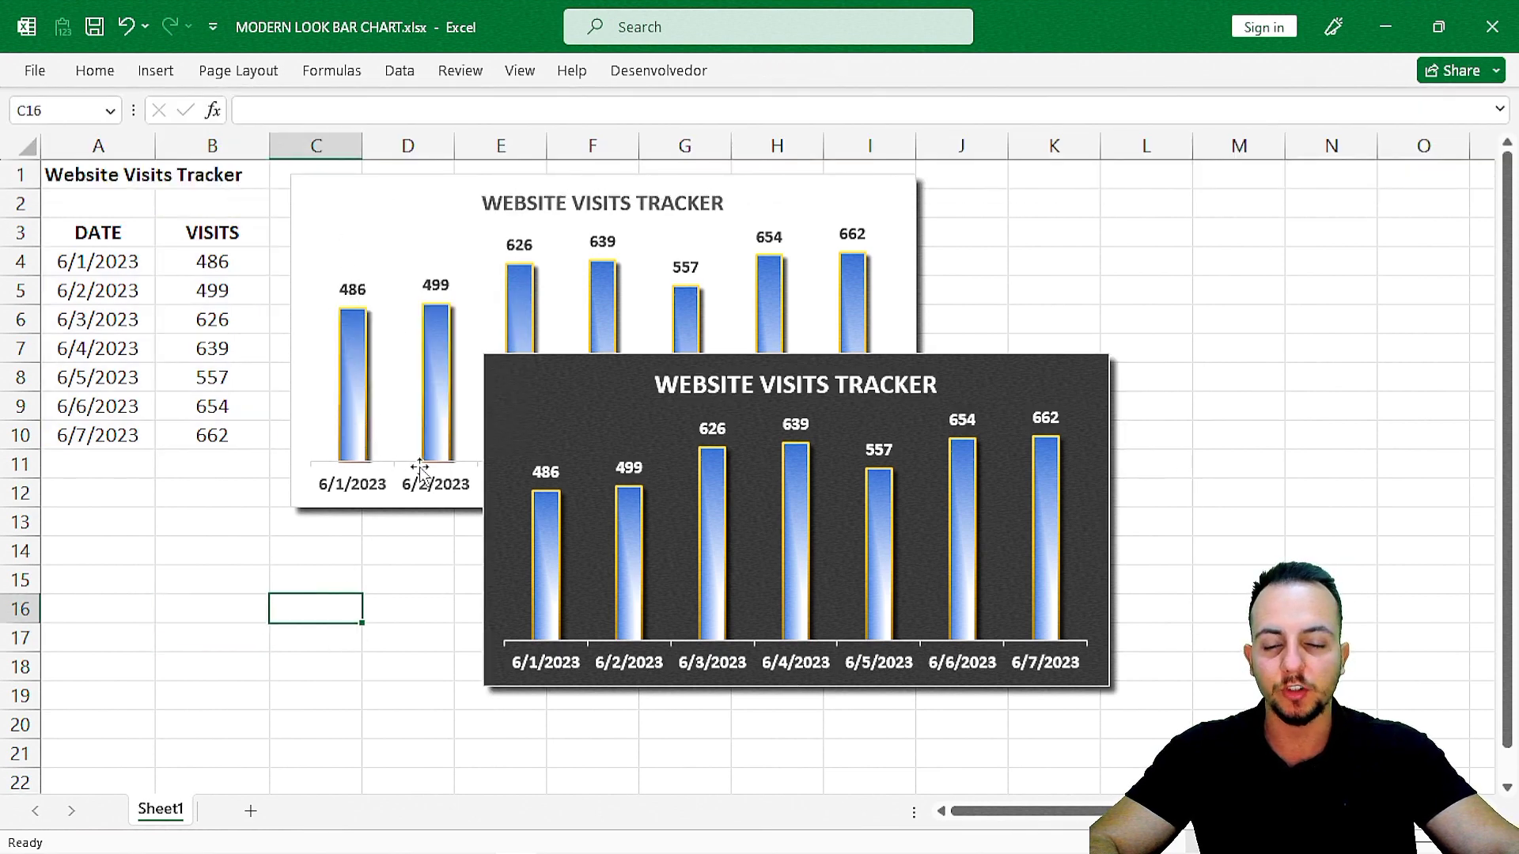